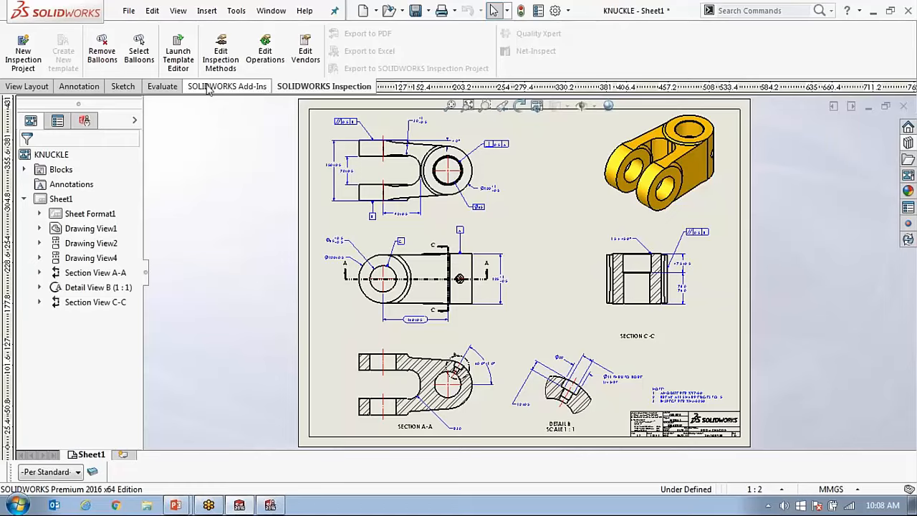
# Check that the SOLIDWORKS Inspection add-in is loaded, and return to the inspection commands.
pyautogui.click(212, 86)
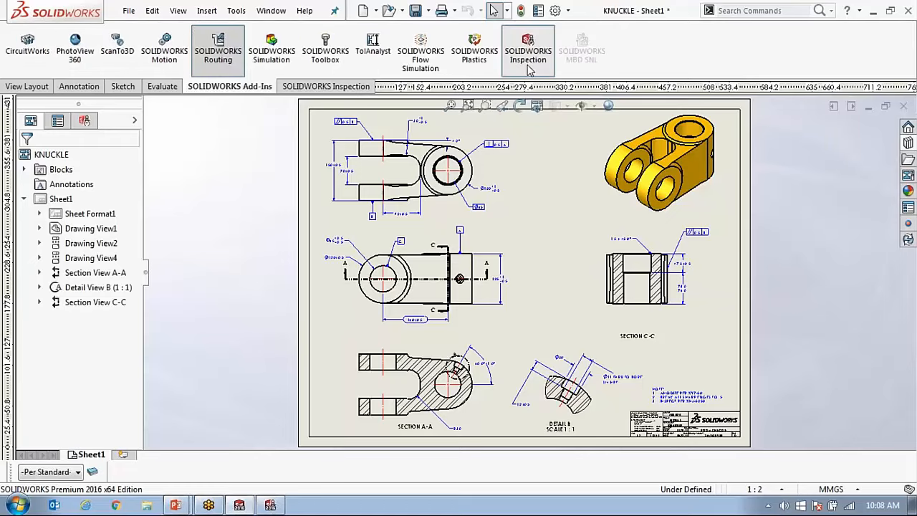
pyautogui.click(536, 65)
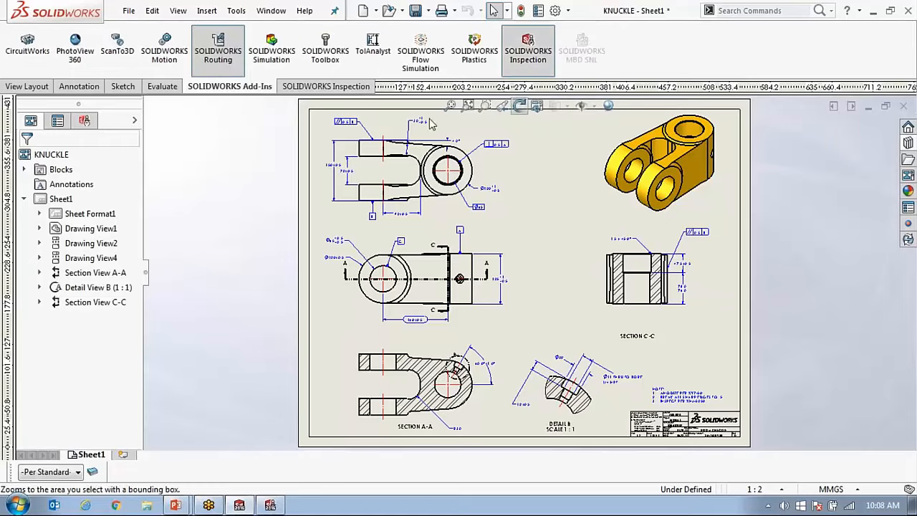
pyautogui.click(325, 86)
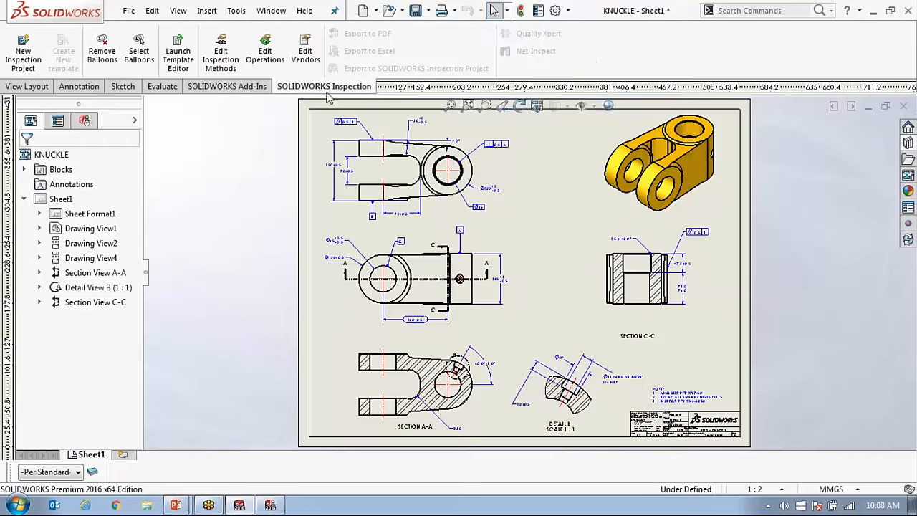
# Start a new inspection project for the KNUCKLE drawing using the Default.swidot project template.
pyautogui.click(84, 120)
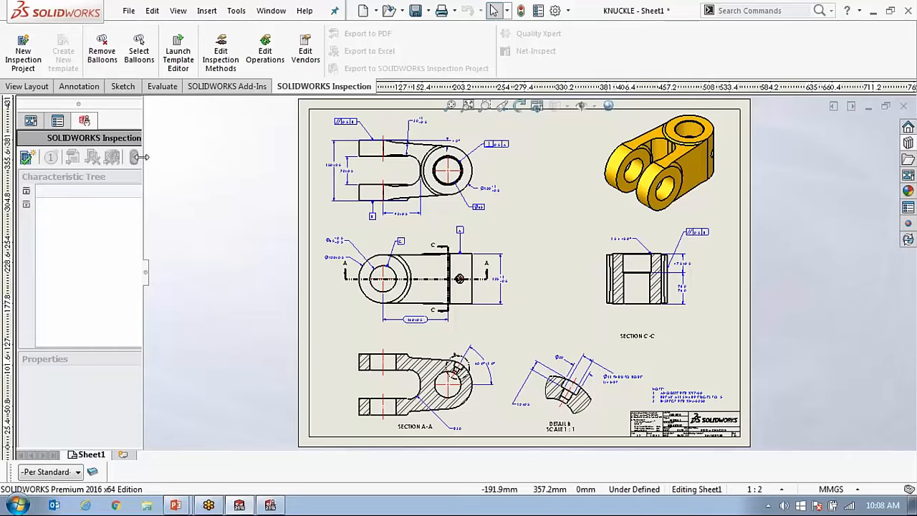
pyautogui.click(27, 159)
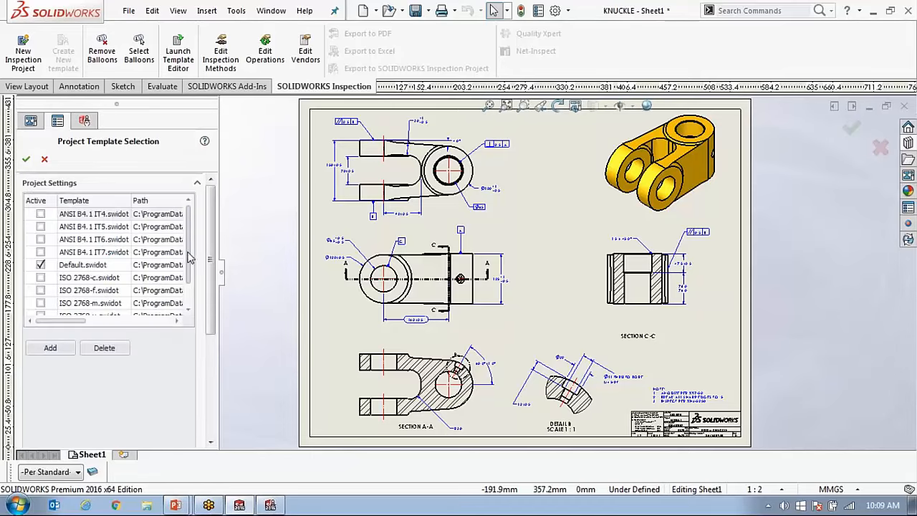
pyautogui.scroll(-1, 189, 243)
pyautogui.scroll(1, 185, 226)
pyautogui.click(27, 159)
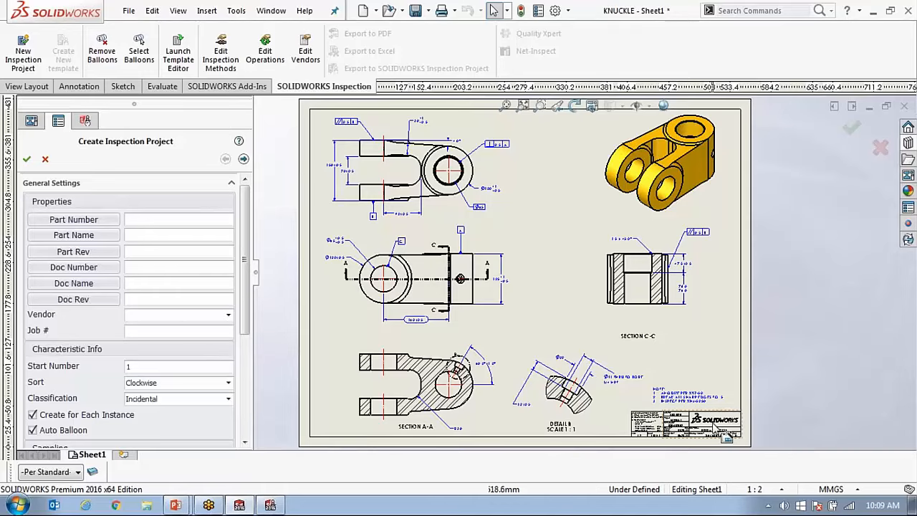
# Link the Part Number, Part Name and Part Rev to the drawing's matching custom properties: 0306 02002, KNUCKLE and 6.
pyautogui.scroll(-8, 714, 428)
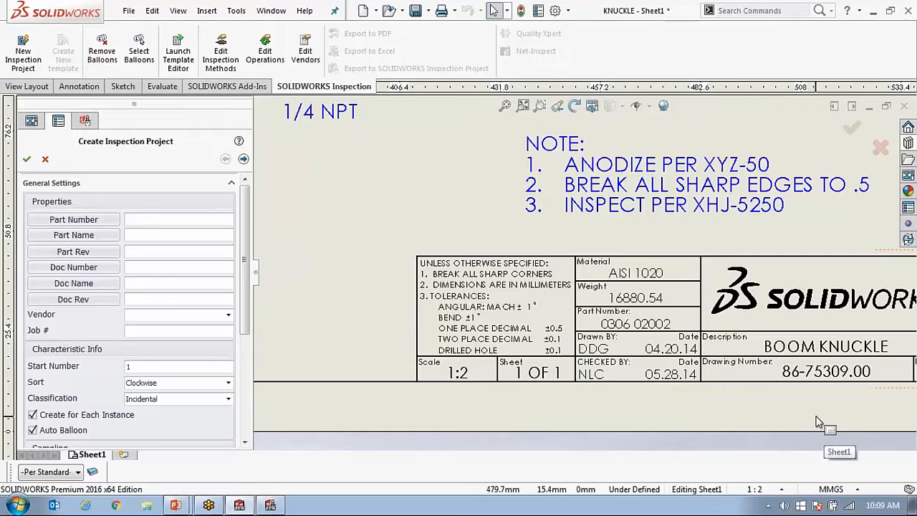
pyautogui.scroll(2, 687, 389)
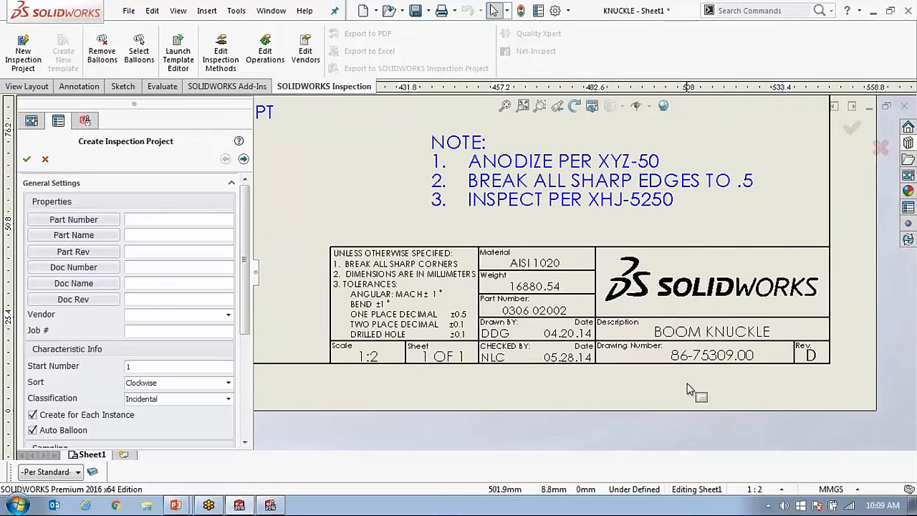
pyautogui.press('f')
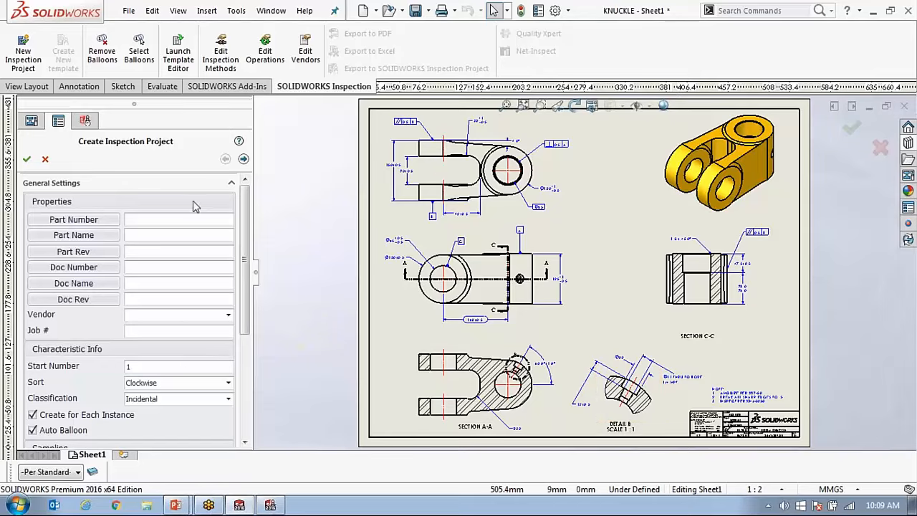
pyautogui.click(89, 225)
pyautogui.click(211, 76)
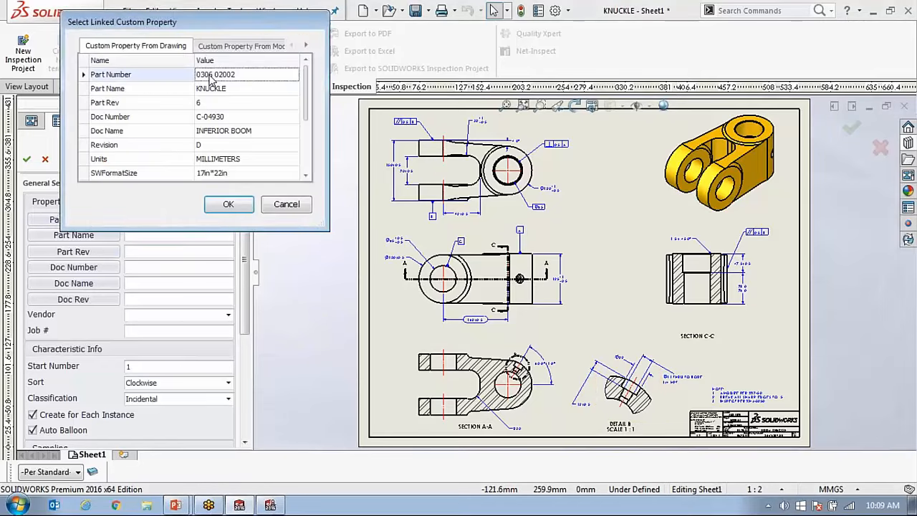
pyautogui.click(228, 204)
pyautogui.click(79, 235)
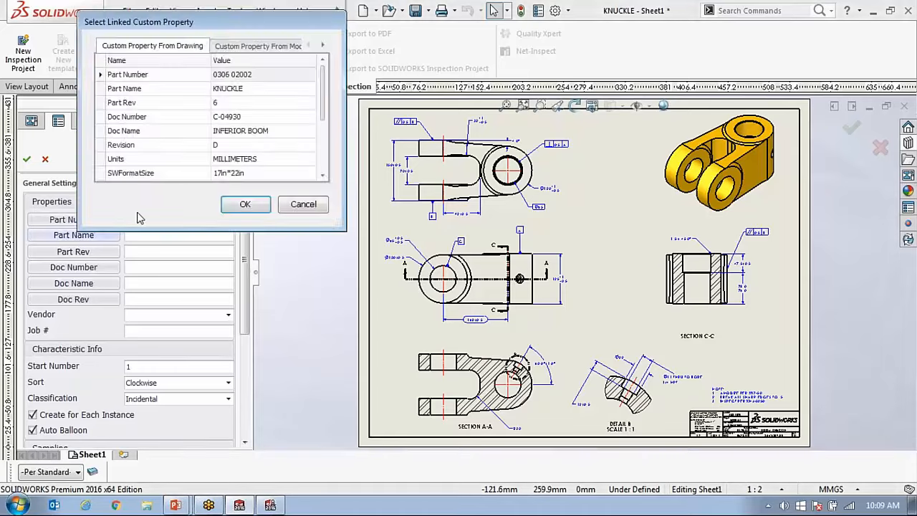
pyautogui.click(220, 88)
pyautogui.click(245, 204)
pyautogui.click(73, 251)
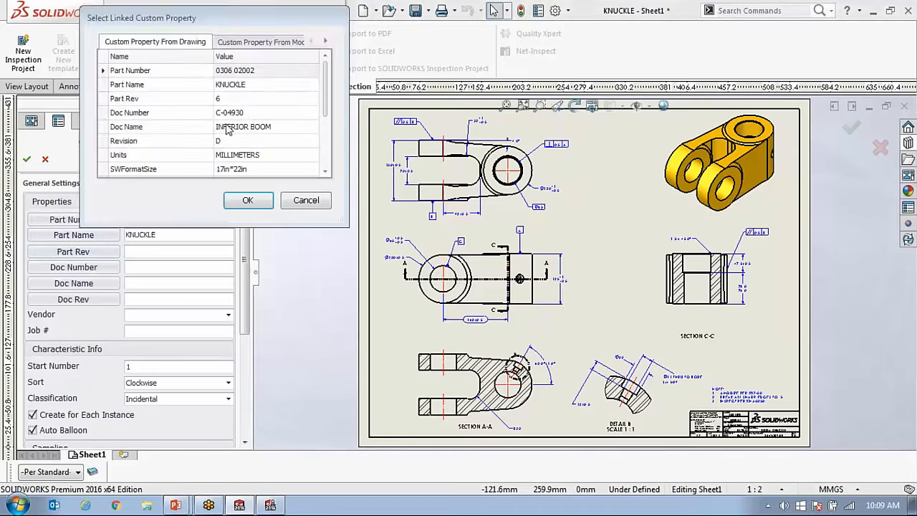
pyautogui.click(231, 101)
pyautogui.click(247, 200)
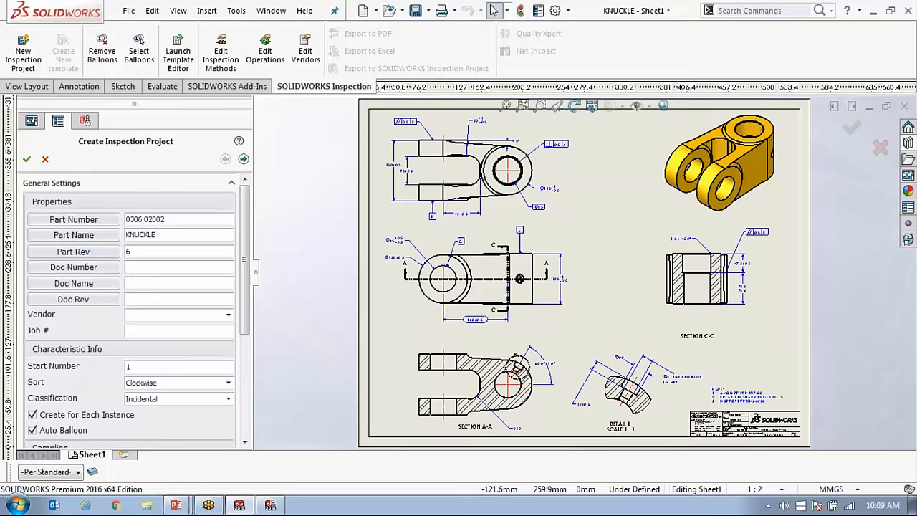
# Link the Doc Number, Doc Name and Doc Rev to the drawing's custom properties C-04930, INFERIOR BOOM and Revision D.
pyautogui.click(105, 268)
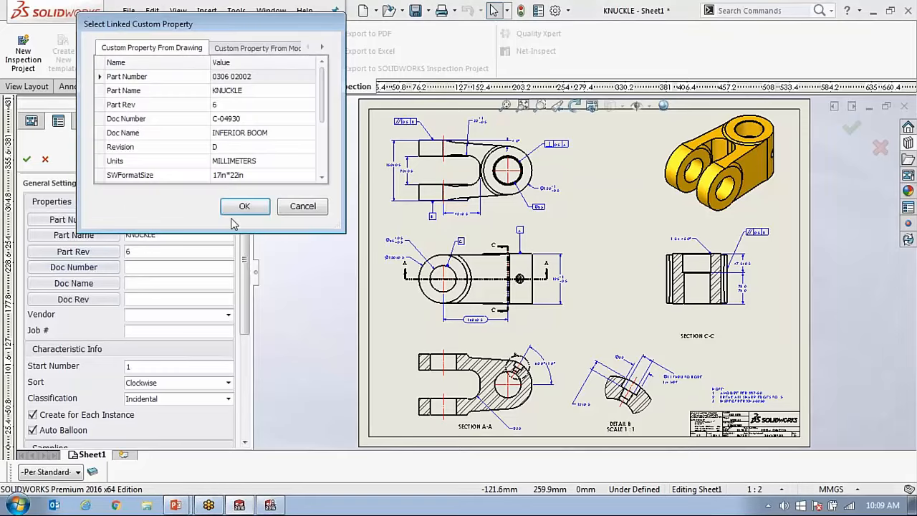
pyautogui.click(233, 123)
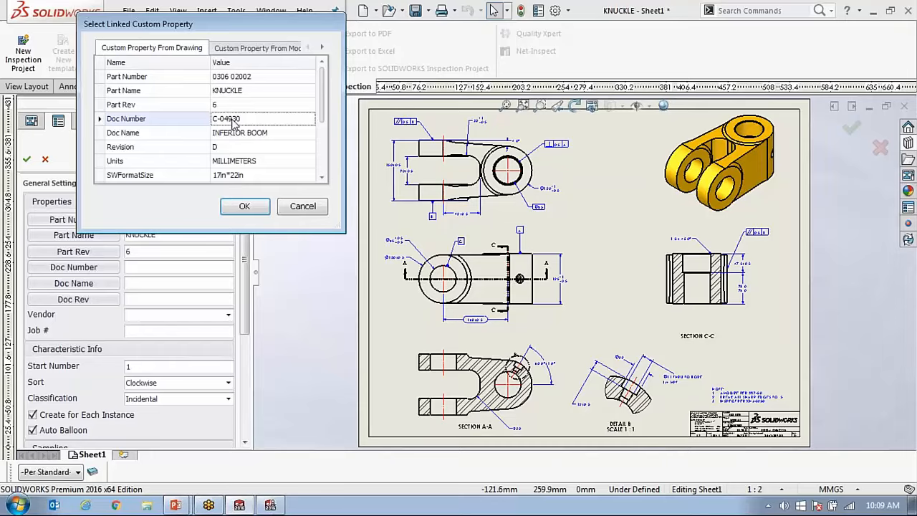
pyautogui.click(244, 206)
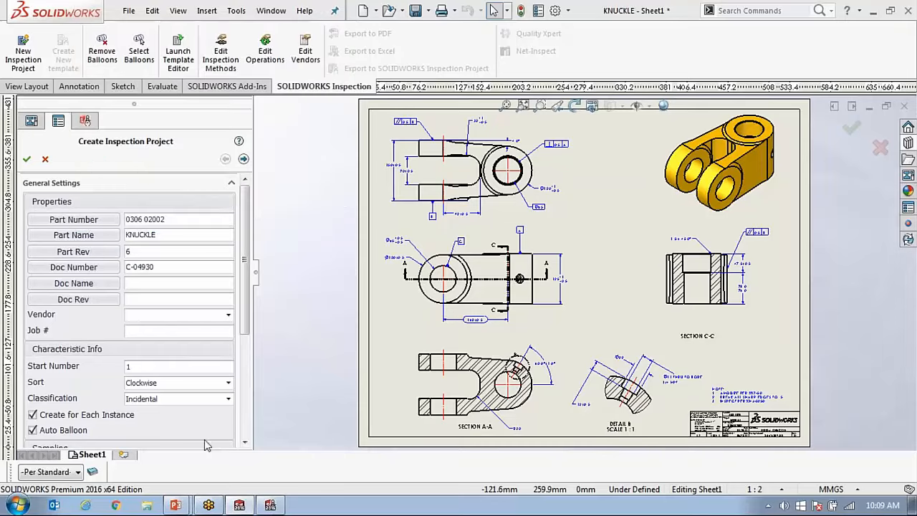
pyautogui.click(96, 285)
pyautogui.click(225, 129)
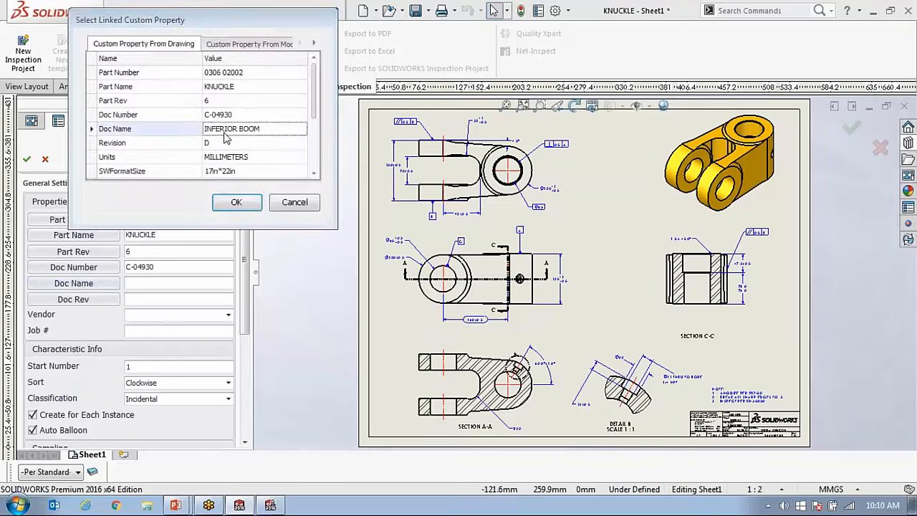
pyautogui.click(237, 202)
pyautogui.click(107, 299)
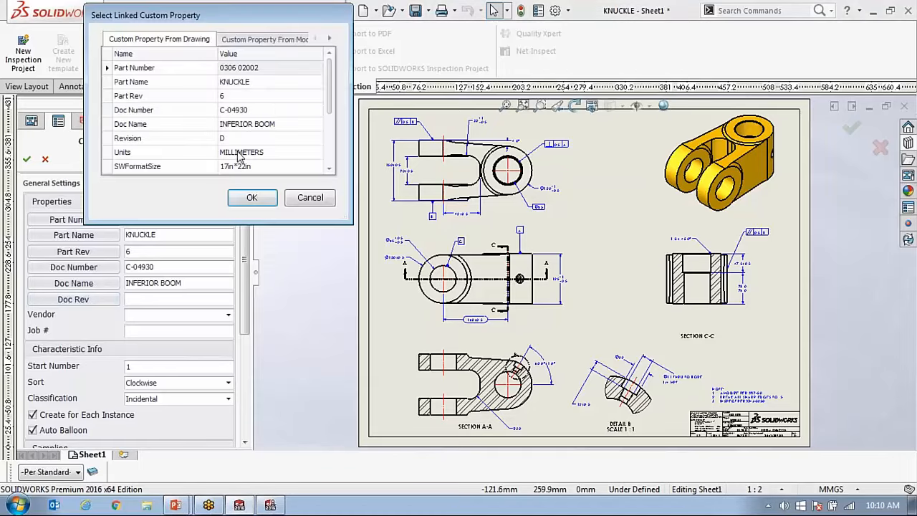
pyautogui.click(227, 138)
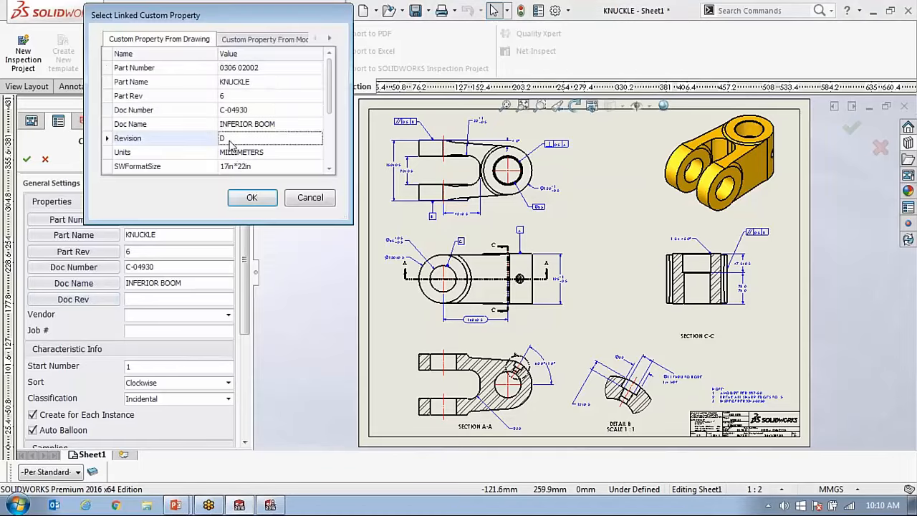
pyautogui.click(252, 198)
# Set the project's vendor to ACME and its sampling type to TIGHTENED.
pyautogui.scroll(-3, 246, 300)
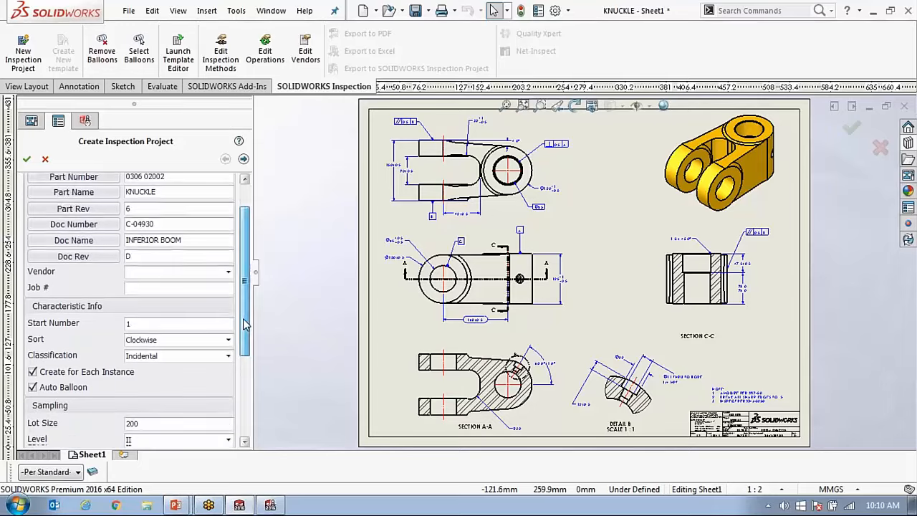
pyautogui.click(228, 258)
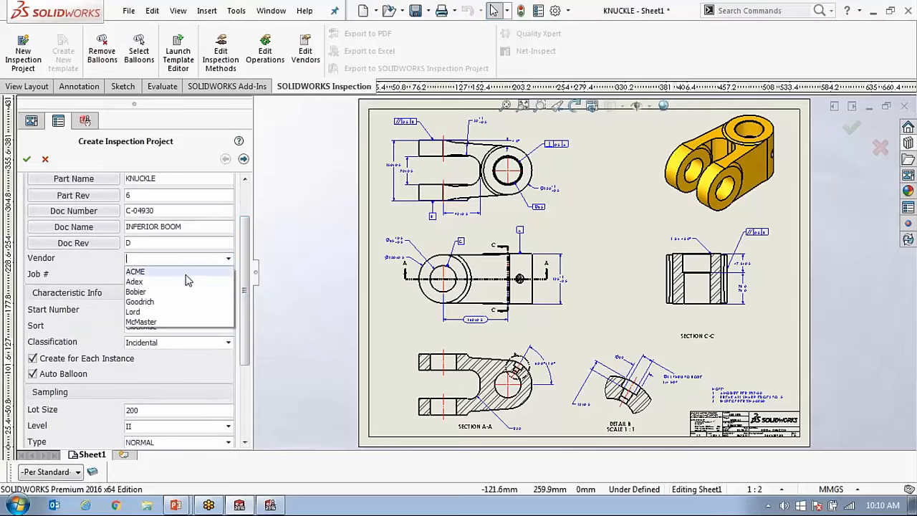
pyautogui.click(184, 274)
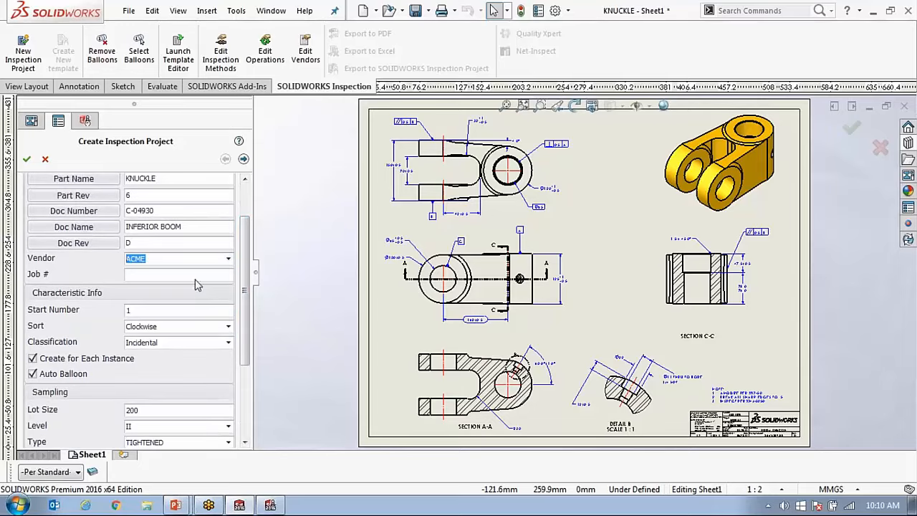
# Exclude Welds and Surface Finishes in the project's extraction settings.
pyautogui.click(244, 159)
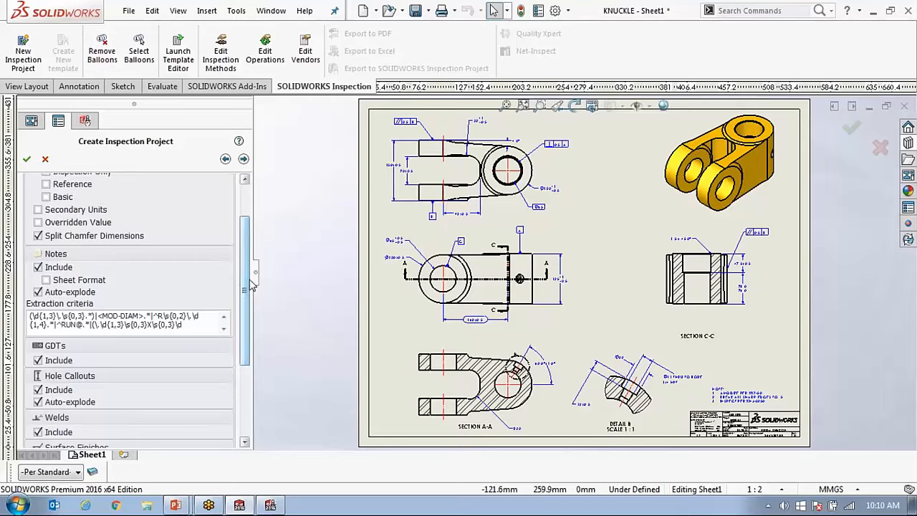
pyautogui.moveTo(242, 290); pyautogui.dragTo(242, 309)
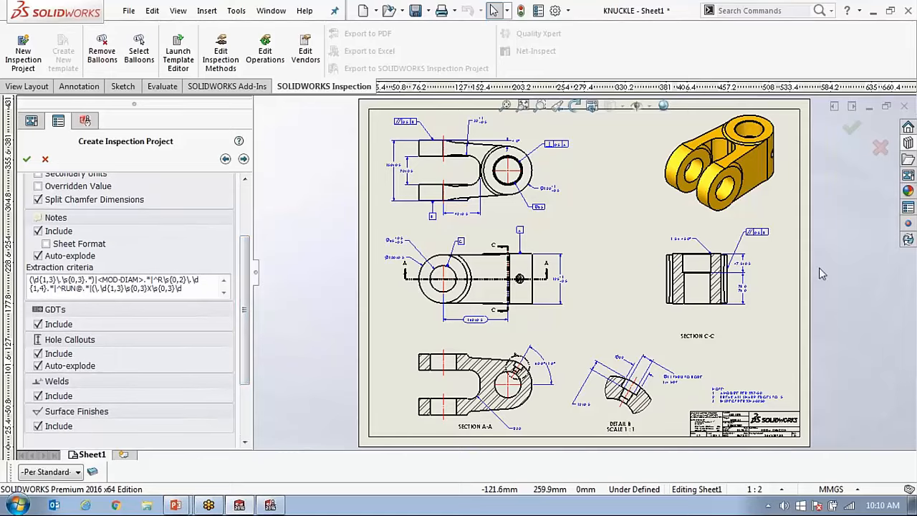
pyautogui.click(38, 395)
pyautogui.scroll(-3, 37, 426)
pyautogui.click(37, 336)
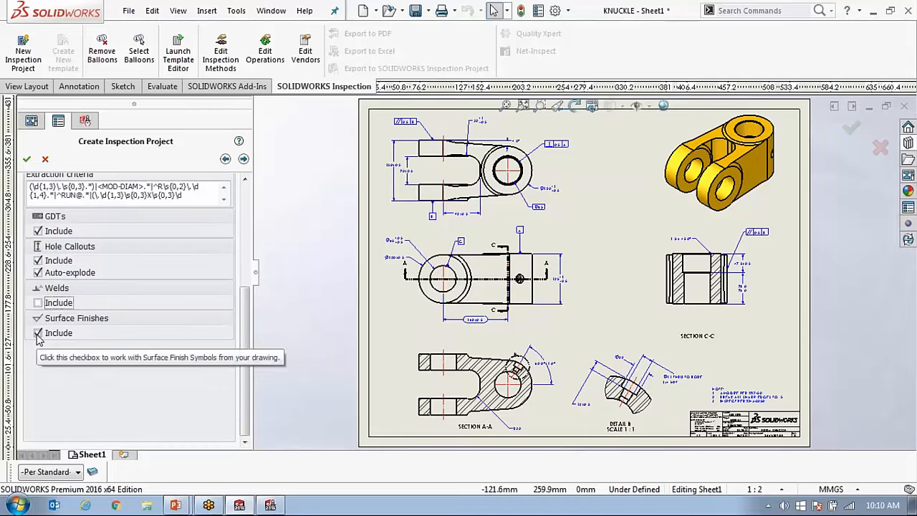
# Include Reference and Basic dimensions in the extraction, and continue to the tolerance settings.
pyautogui.scroll(5, 57, 307)
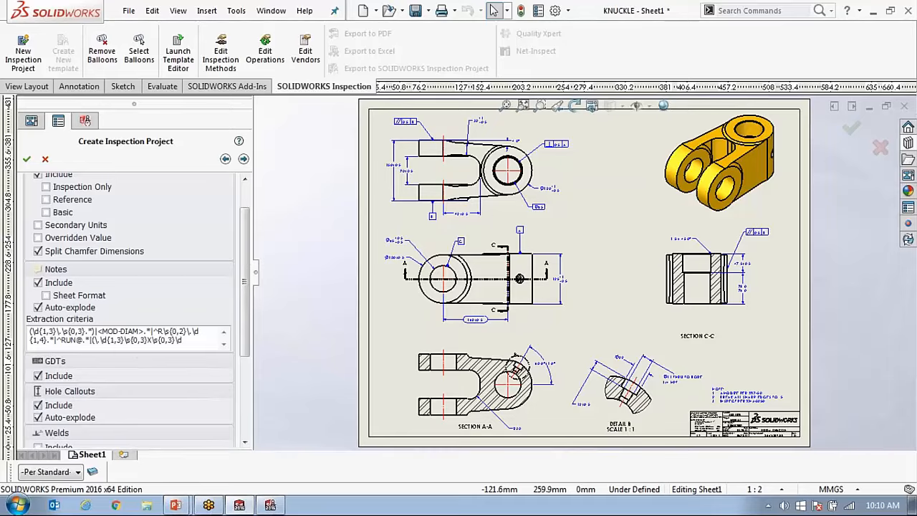
pyautogui.scroll(-5, 149, 408)
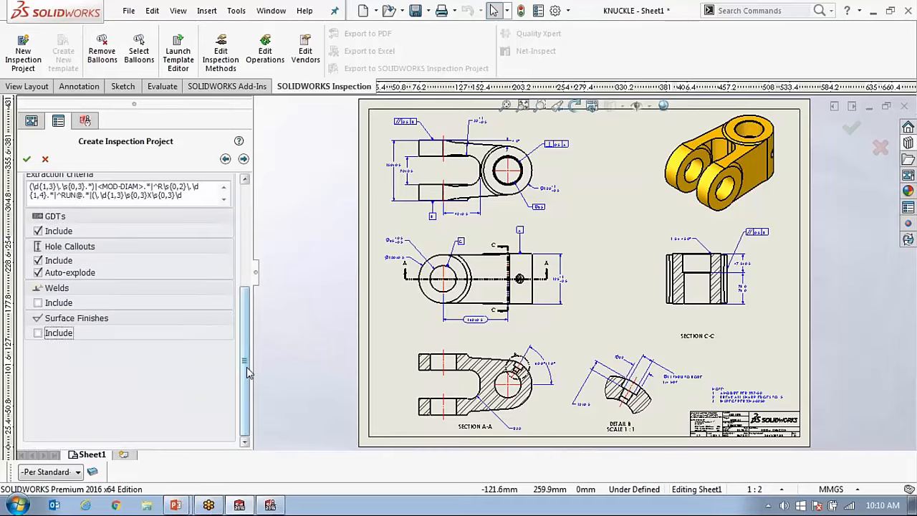
pyautogui.moveTo(246, 367); pyautogui.dragTo(247, 263)
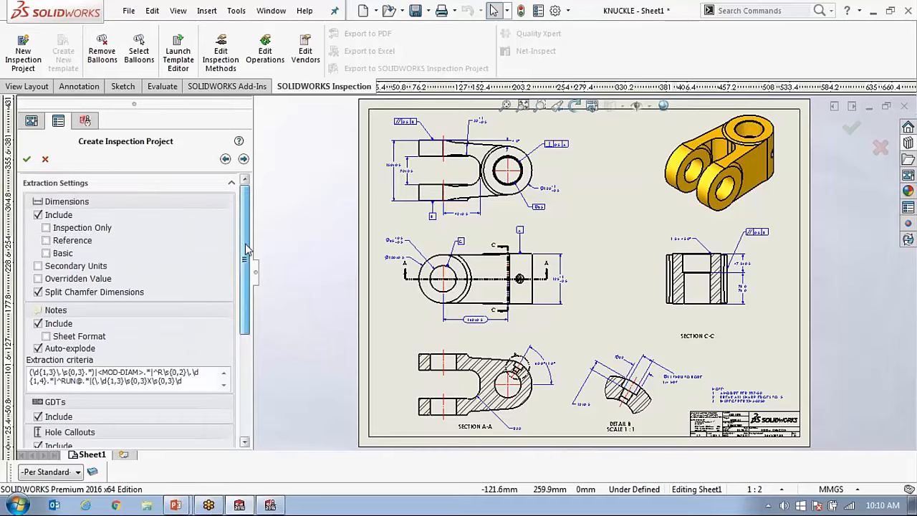
pyautogui.click(48, 241)
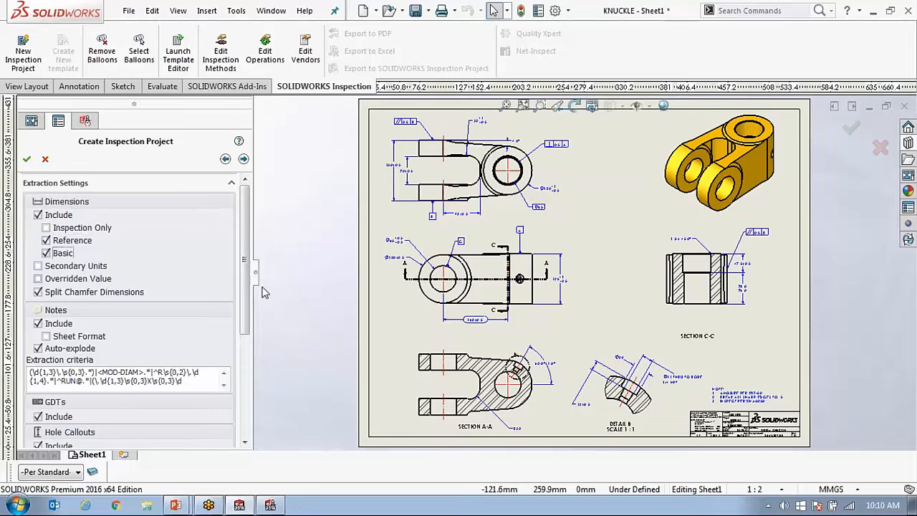
pyautogui.click(245, 159)
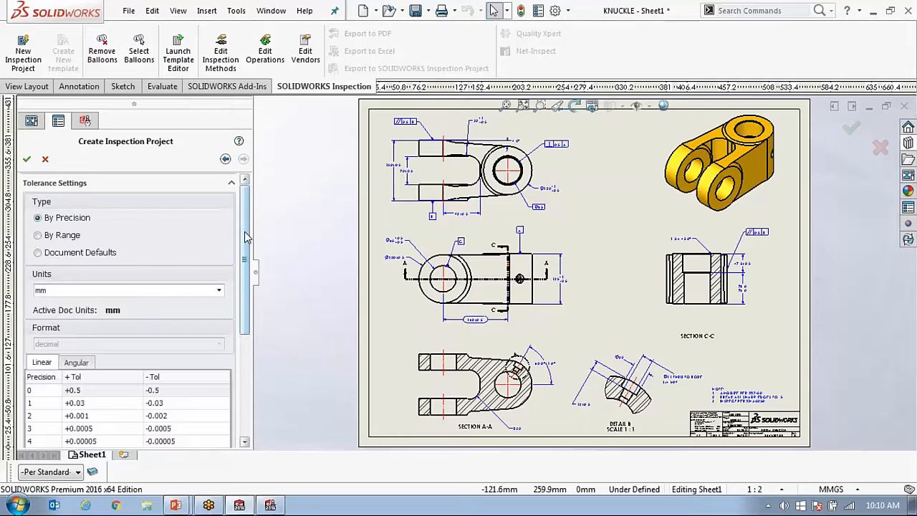
# Examine the By Precision linear tolerance table and compare it with the toleranced dimensions in the drawing views.
pyautogui.moveTo(245, 237)
pyautogui.mouseDown()
pyautogui.moveTo(243, 260)
pyautogui.moveTo(239, 229)
pyautogui.moveTo(240, 244)
pyautogui.mouseUp()
pyautogui.scroll(-1, 601, 222)
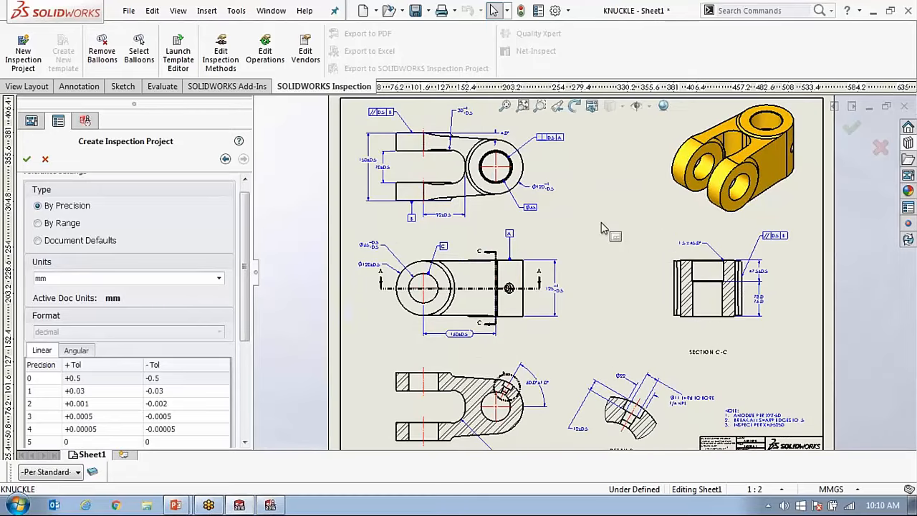
pyautogui.scroll(-10, 557, 217)
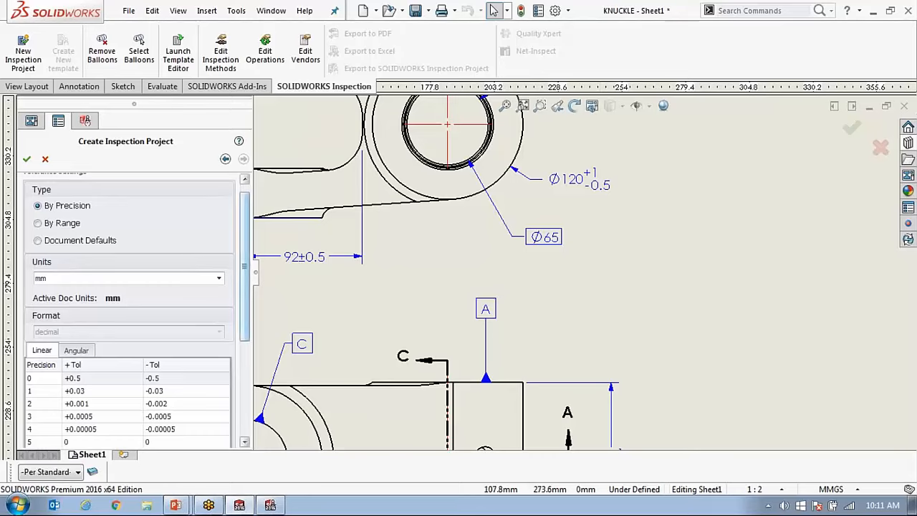
pyautogui.moveTo(247, 270); pyautogui.dragTo(260, 315)
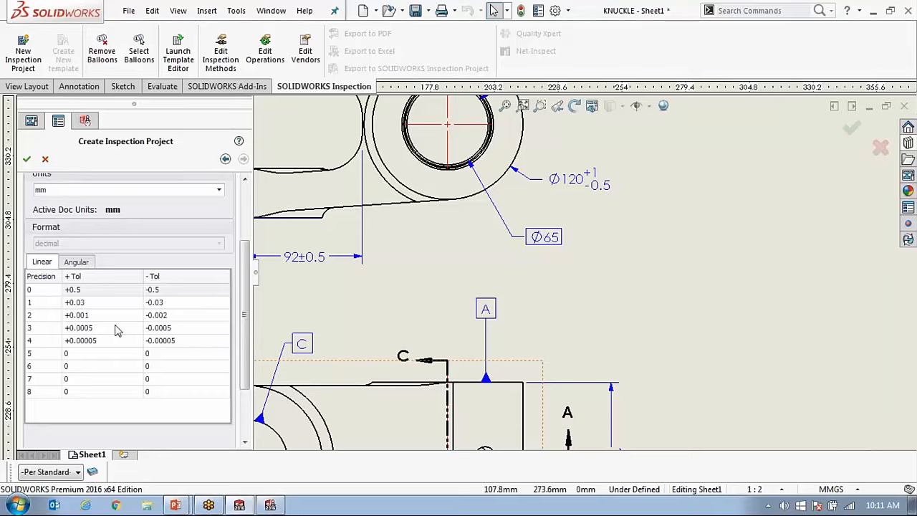
pyautogui.moveTo(246, 345); pyautogui.dragTo(244, 297)
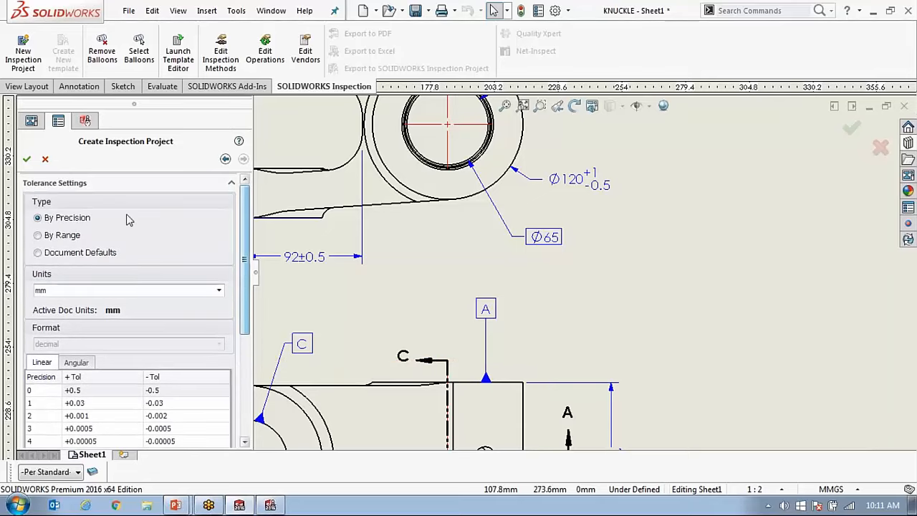
pyautogui.press('f')
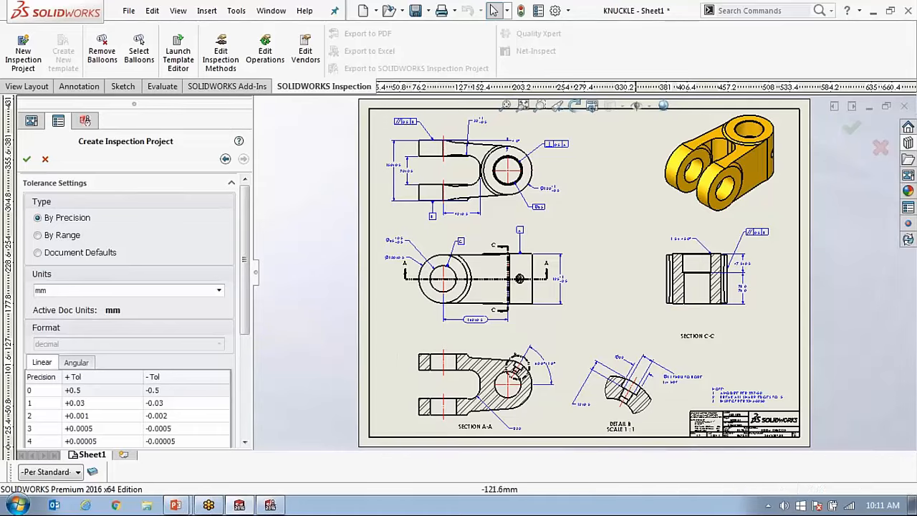
# Create the inspection project with the current tolerance settings and review the properties of the RD1 length characteristic in Section View C-C.
pyautogui.click(27, 160)
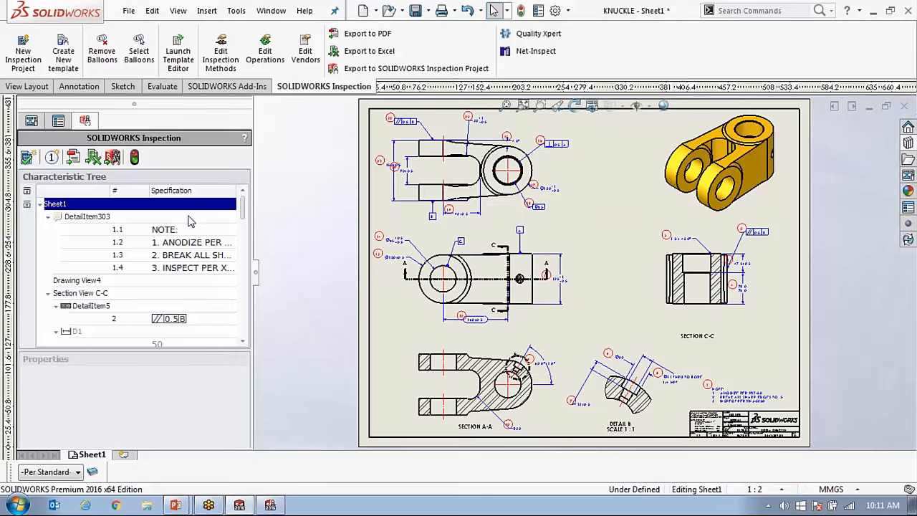
pyautogui.click(118, 313)
pyautogui.click(101, 320)
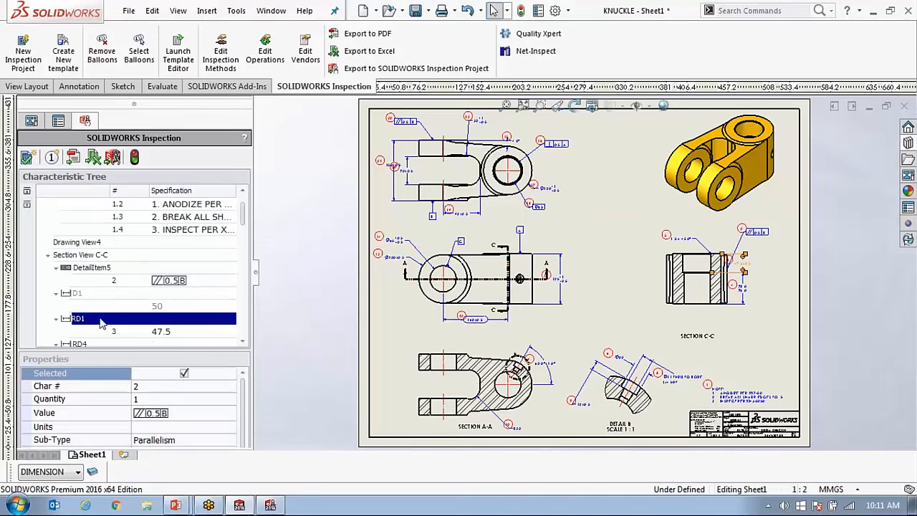
pyautogui.scroll(-3, 220, 380)
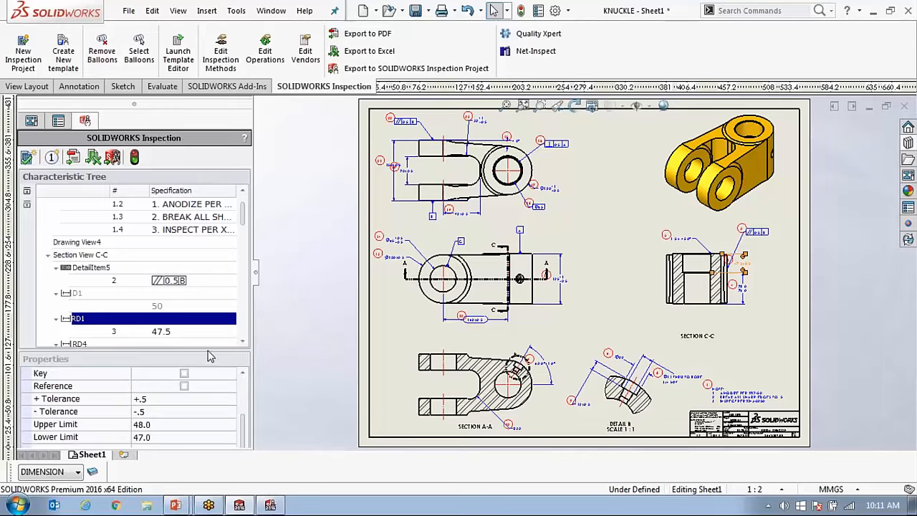
pyautogui.moveTo(210, 356); pyautogui.dragTo(202, 315)
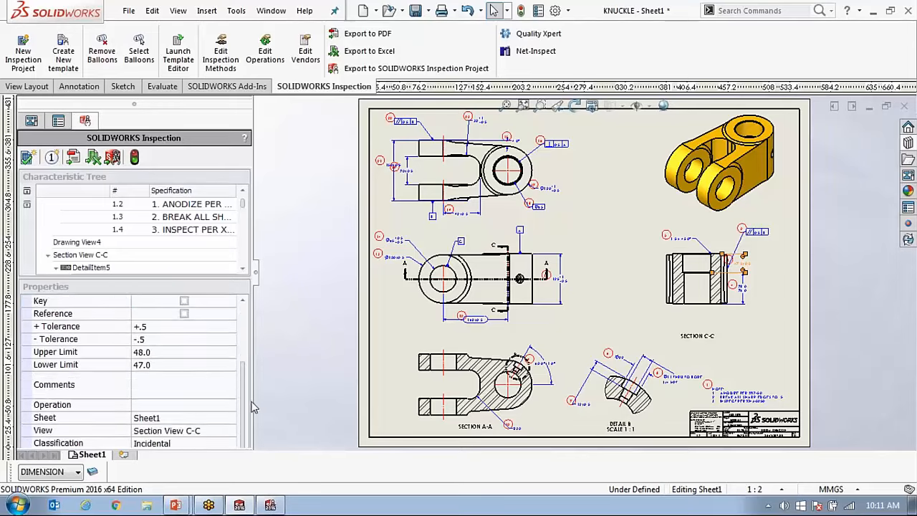
pyautogui.moveTo(244, 398); pyautogui.dragTo(261, 323)
pyautogui.click(335, 293)
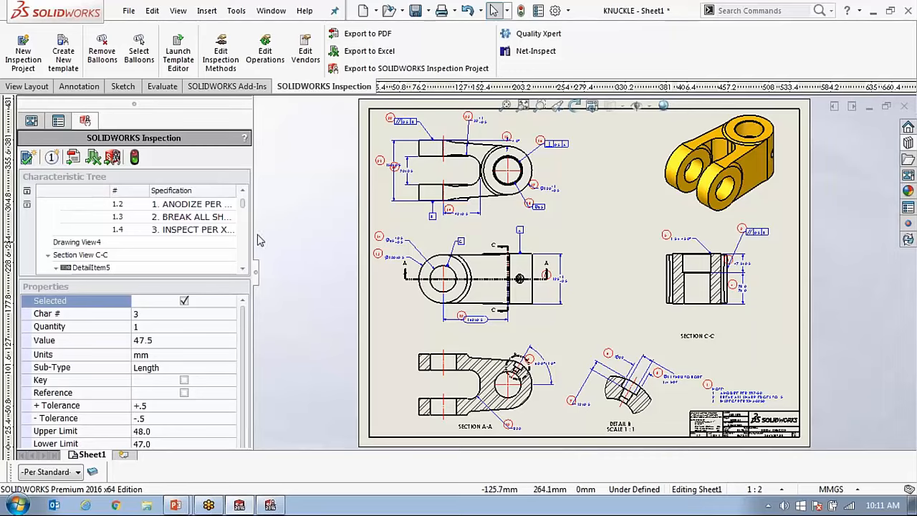
pyautogui.moveTo(252, 228); pyautogui.dragTo(242, 229)
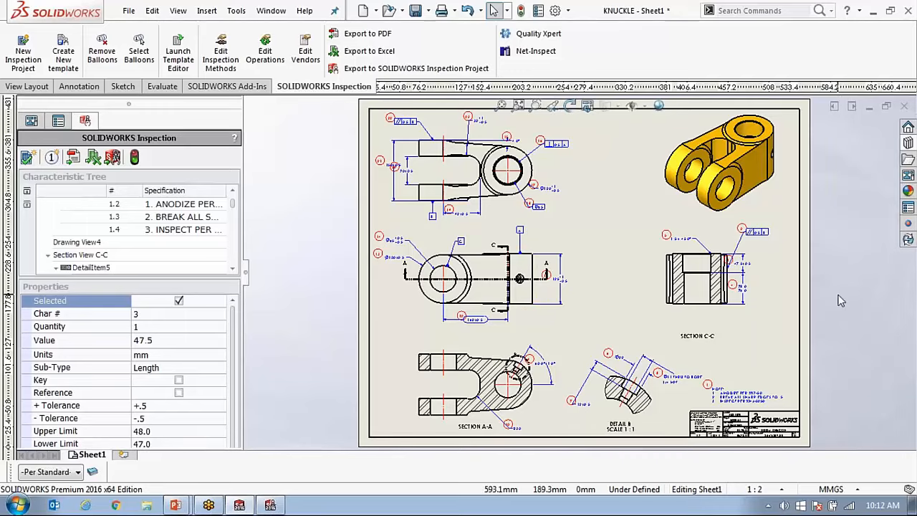
# Export the inspection data to Excel using the AS9102 template and maximize the generated report.
pyautogui.click(360, 56)
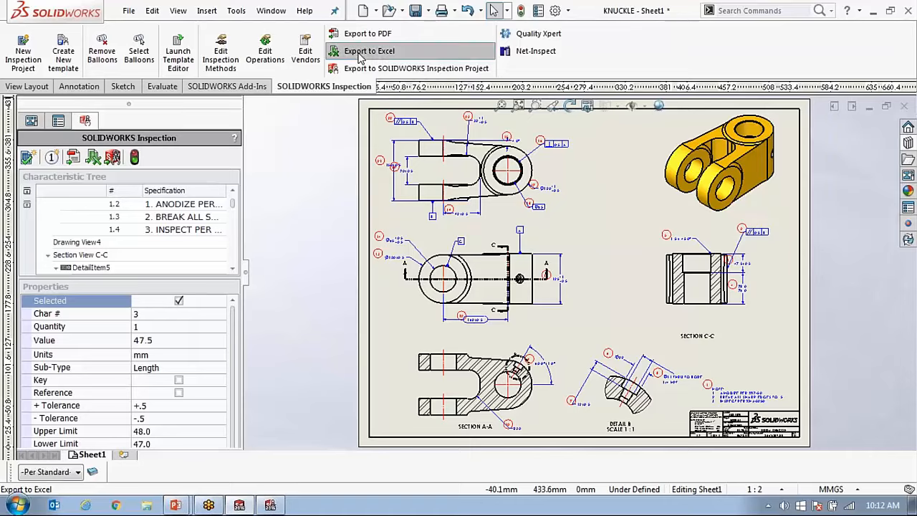
pyautogui.click(40, 214)
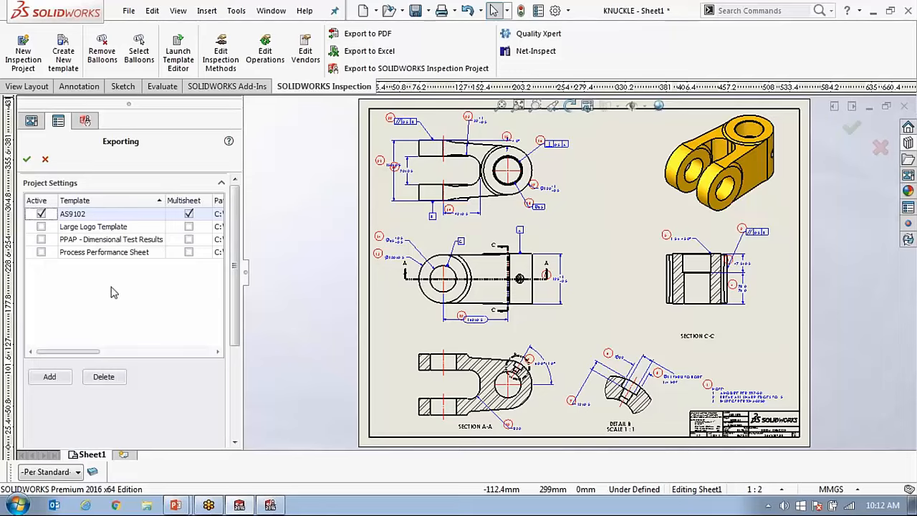
pyautogui.click(27, 160)
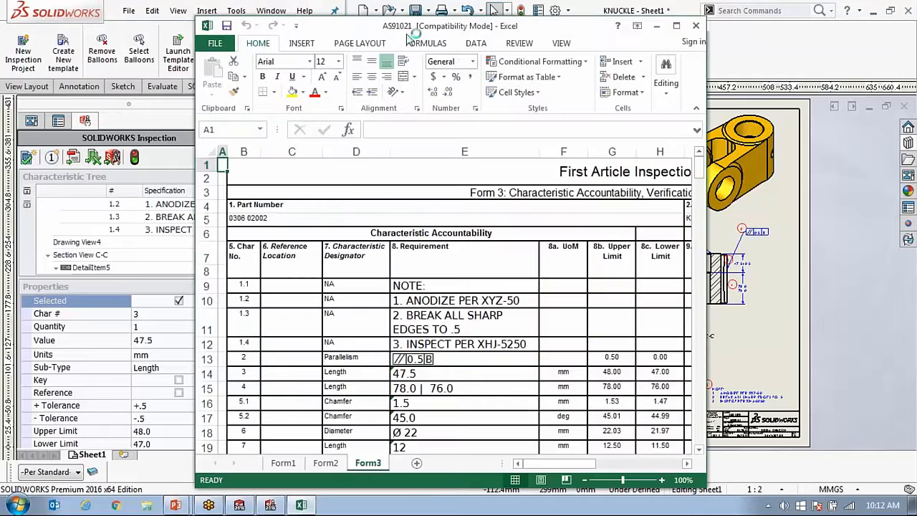
pyautogui.doubleClick(359, 27)
# Examine the characteristic numbers, designators, requirements and upper and lower limits on Form3 of the First Article Inspection Report.
pyautogui.click(553, 295)
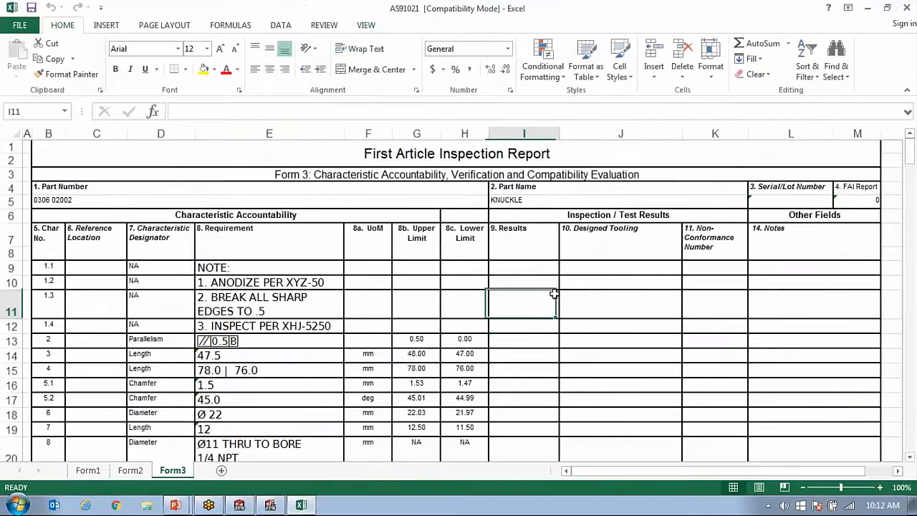
pyautogui.scroll(-2, 553, 295)
pyautogui.scroll(-3, 552, 293)
pyautogui.scroll(3, 544, 293)
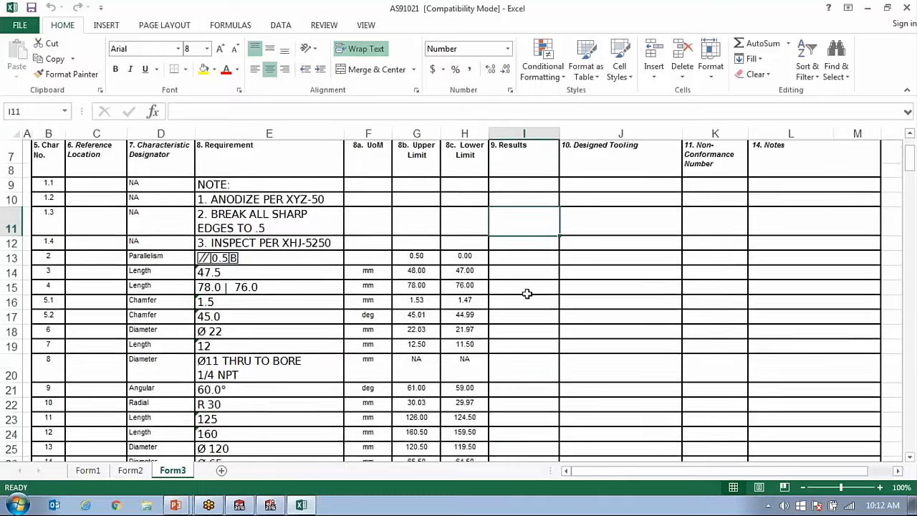
pyautogui.scroll(1, 102, 284)
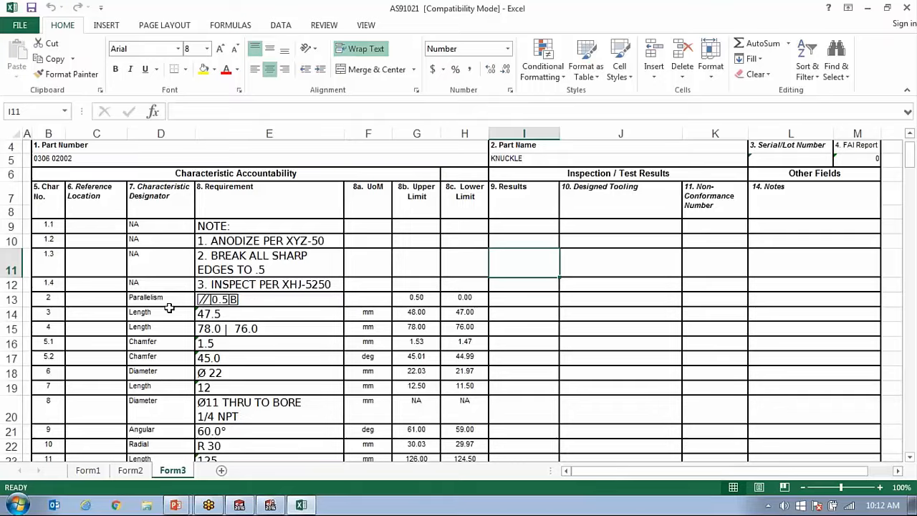
pyautogui.scroll(-1, 249, 256)
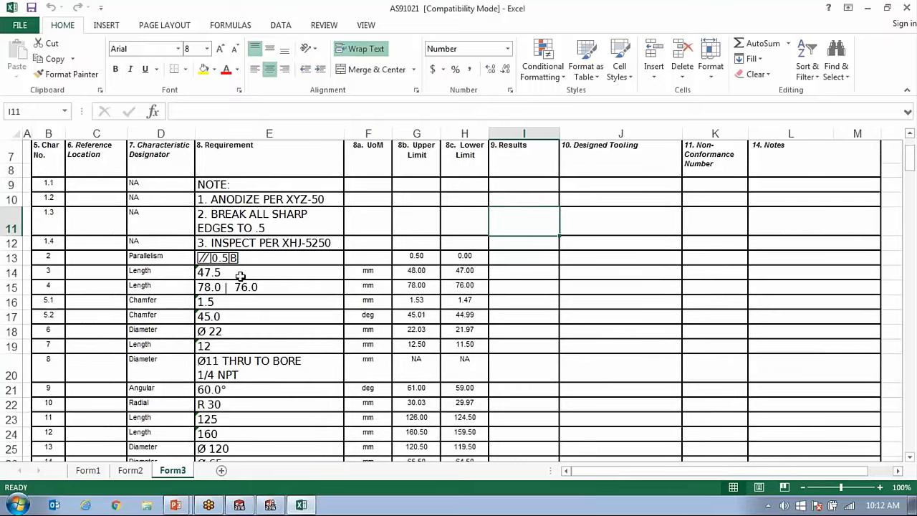
pyautogui.scroll(-1, 134, 373)
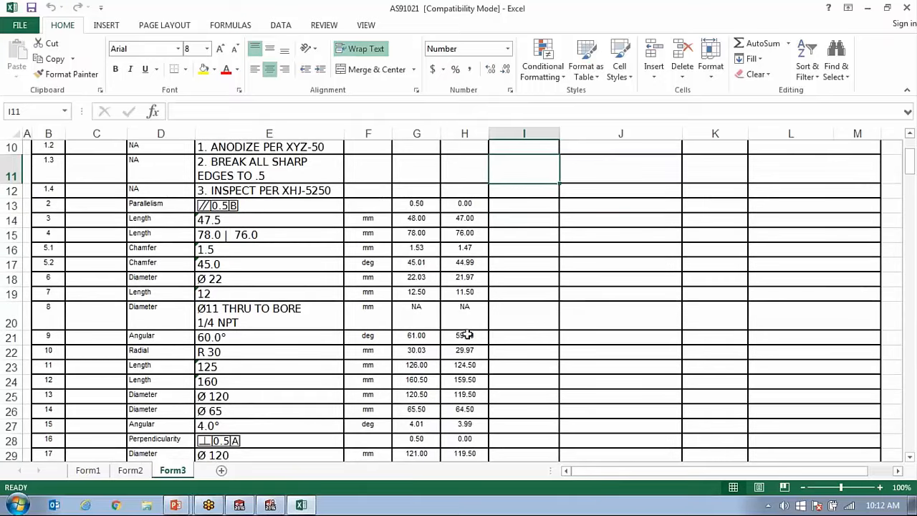
pyautogui.scroll(3, 468, 334)
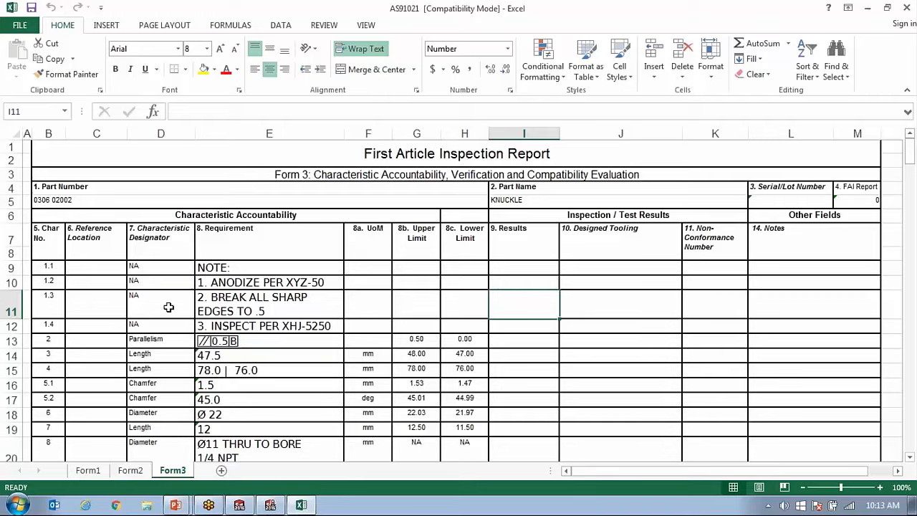
pyautogui.scroll(-1, 287, 359)
pyautogui.scroll(-2, 304, 369)
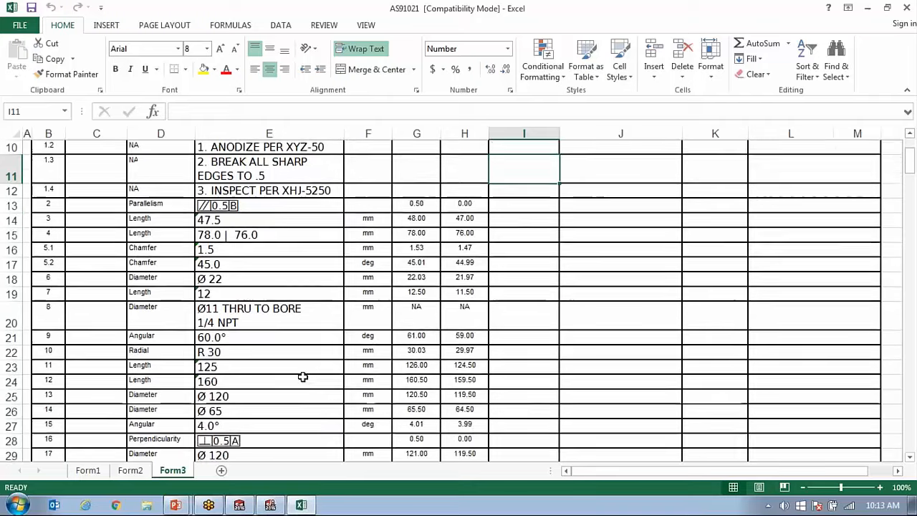
pyautogui.scroll(2, 315, 347)
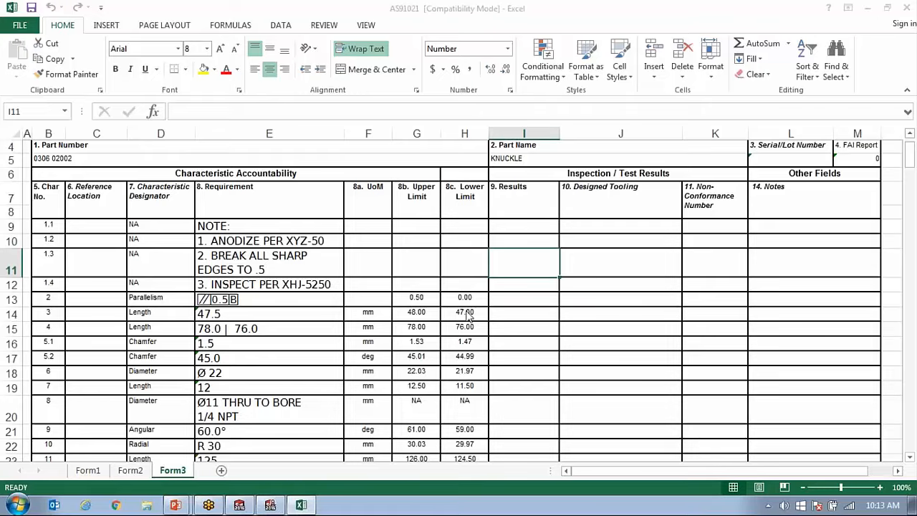
pyautogui.scroll(-2, 464, 314)
# Enter the inspection results .4, 47.5 and 78.1 for characteristics 2, 3 and 4 on Form3.
pyautogui.click(528, 205)
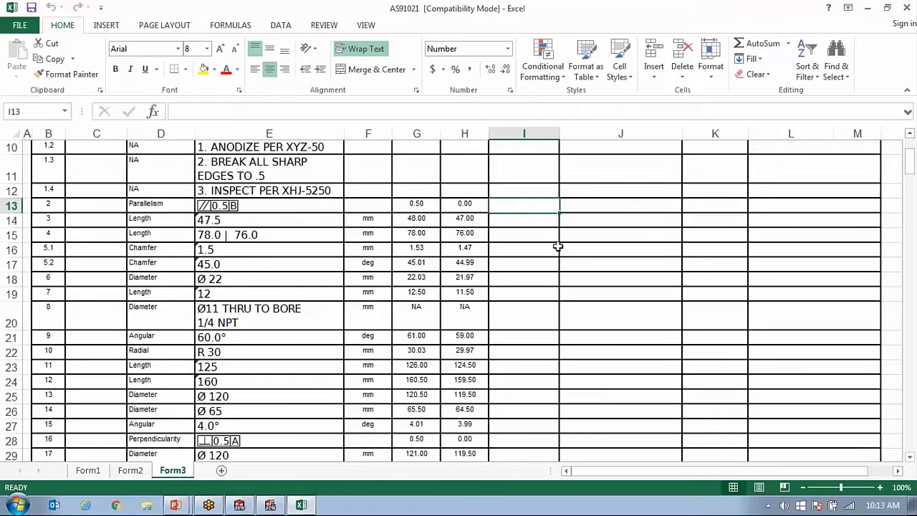
pyautogui.scroll(2, 557, 246)
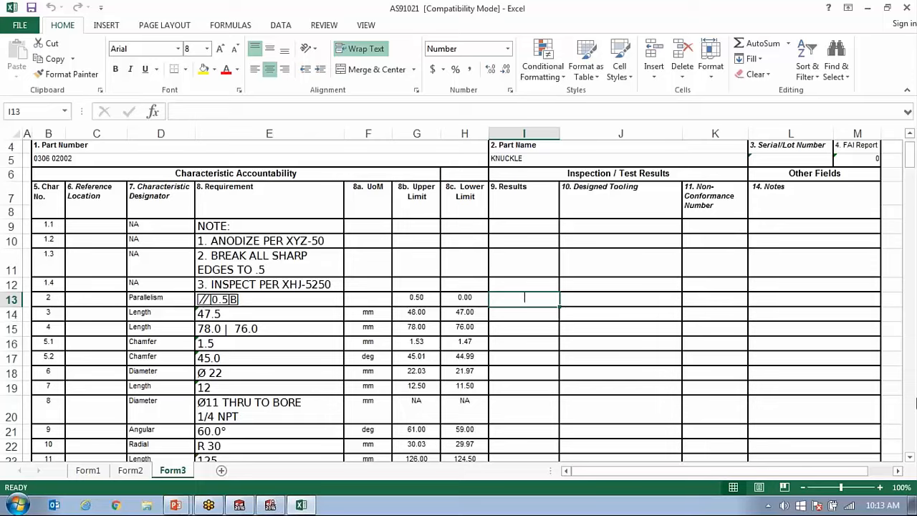
pyautogui.write('.')
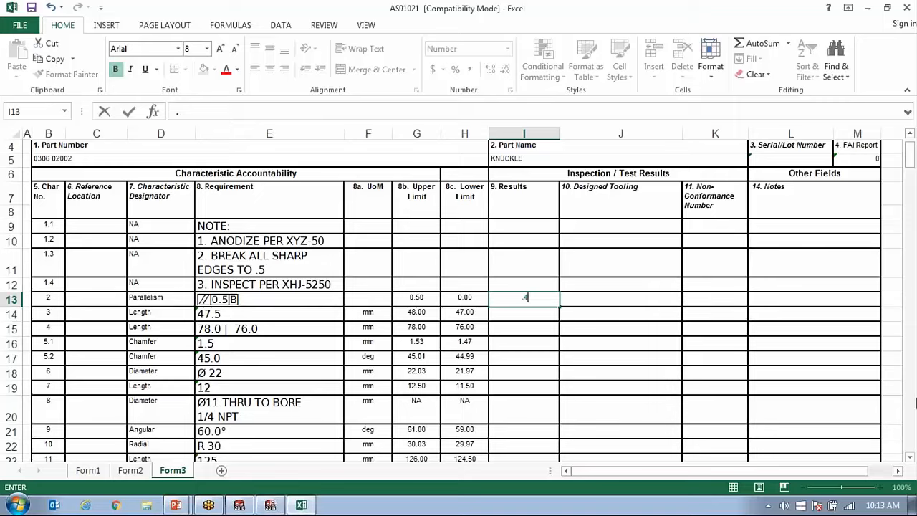
pyautogui.write('4')
pyautogui.press('Return')
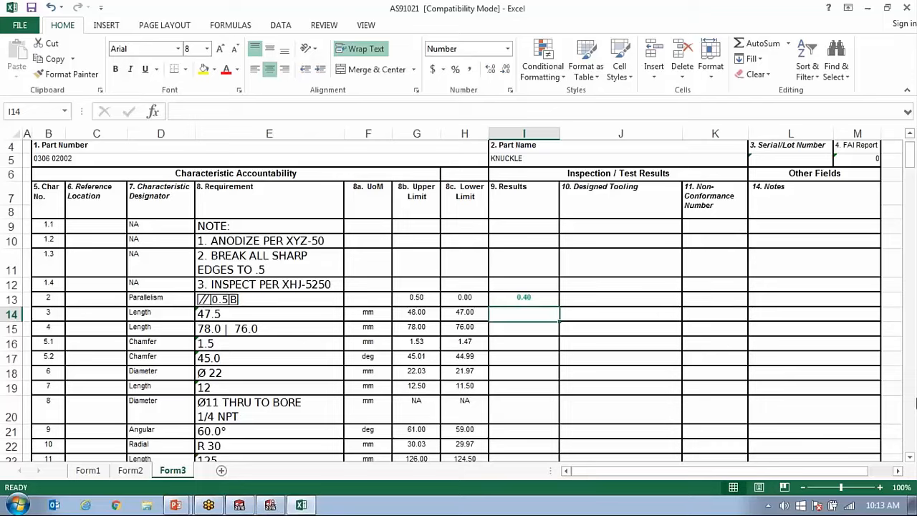
pyautogui.write('47.5')
pyautogui.press('Return')
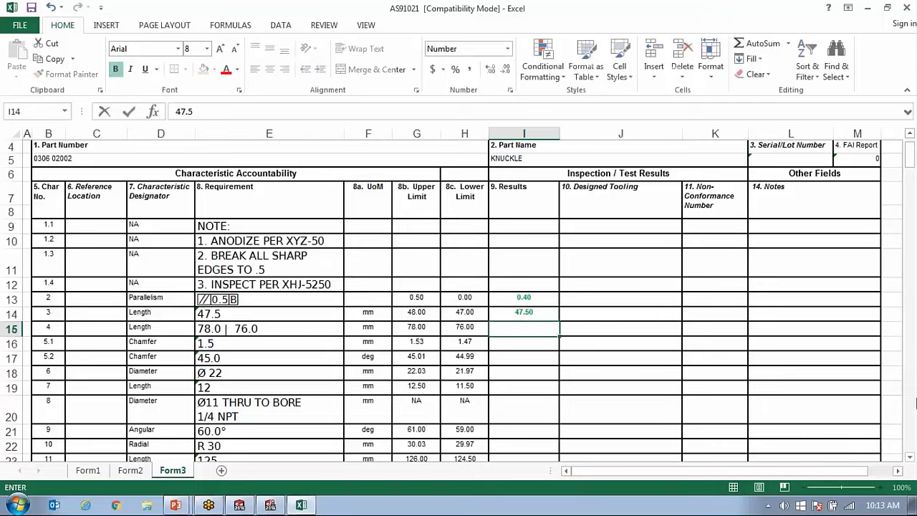
pyautogui.write('78.')
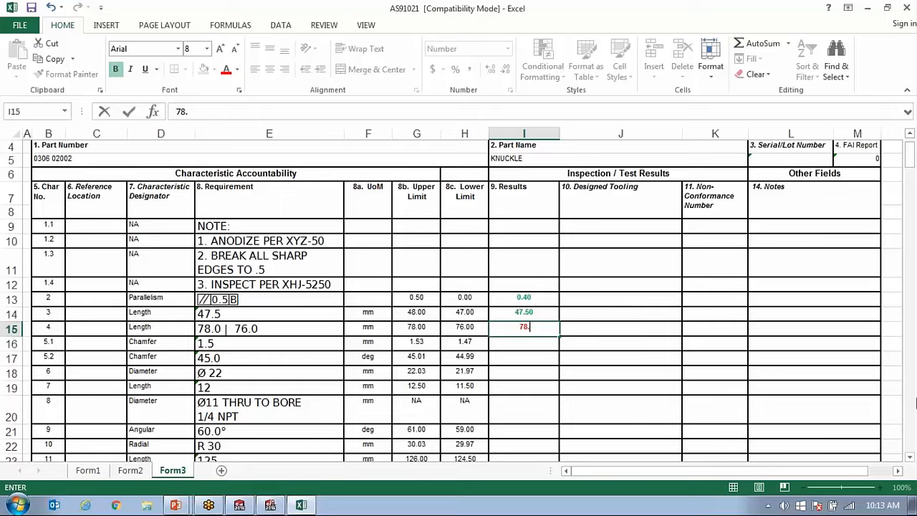
pyautogui.write('41')
pyautogui.press('Return')
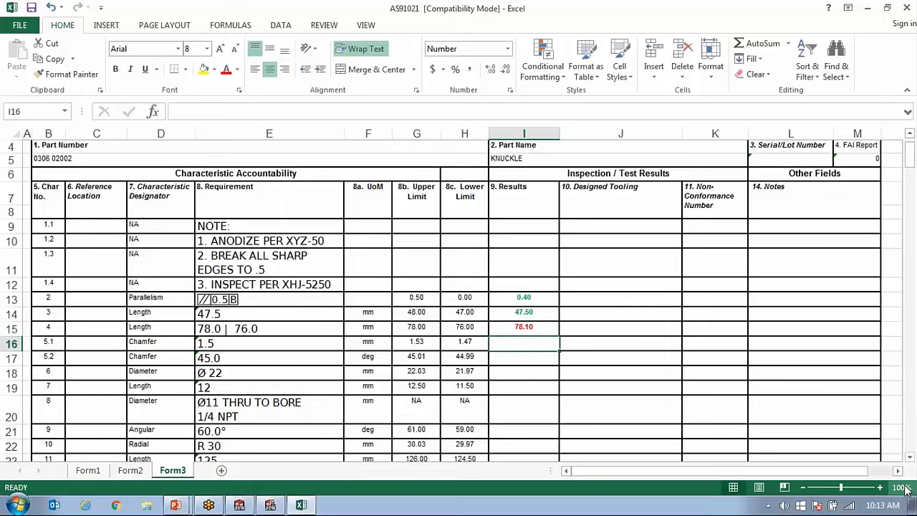
# Check the entered results against their limits on Form3 and close the report workbook without saving the changes.
pyautogui.scroll(-1, 563, 336)
pyautogui.scroll(-1, 561, 317)
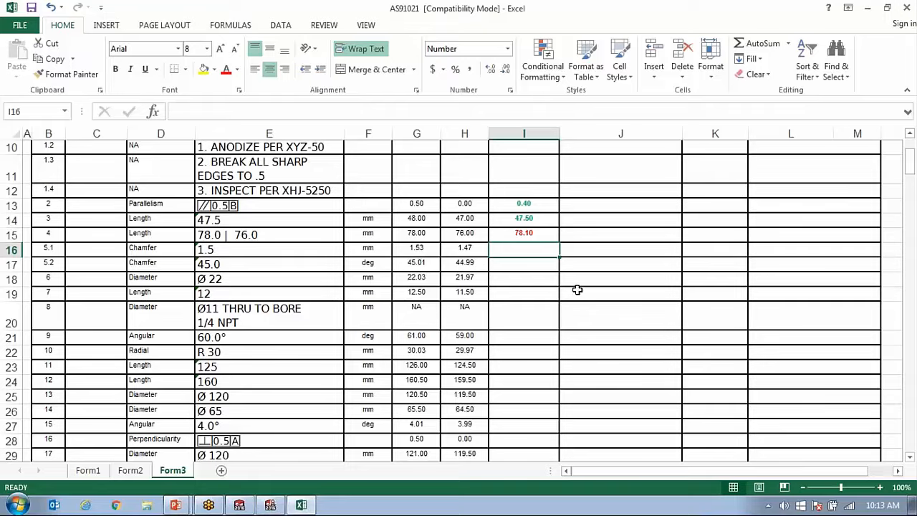
pyautogui.scroll(2, 504, 288)
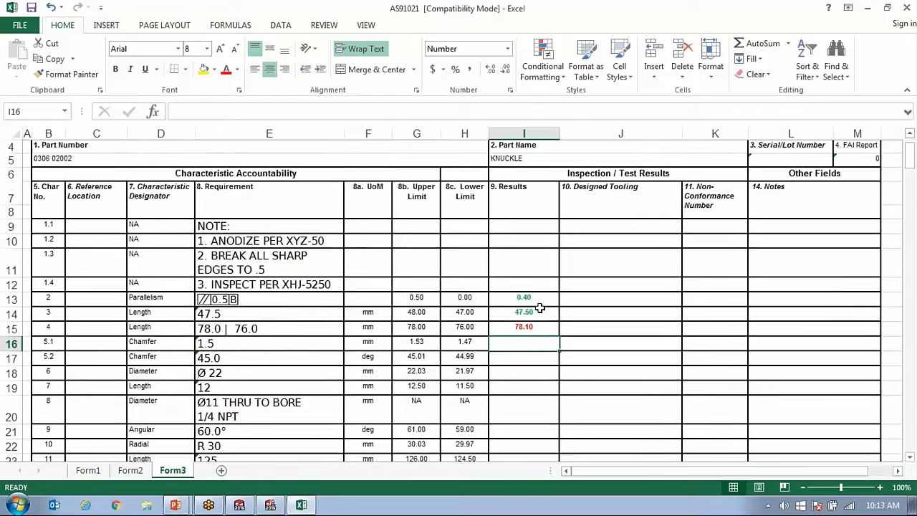
pyautogui.scroll(-1, 540, 308)
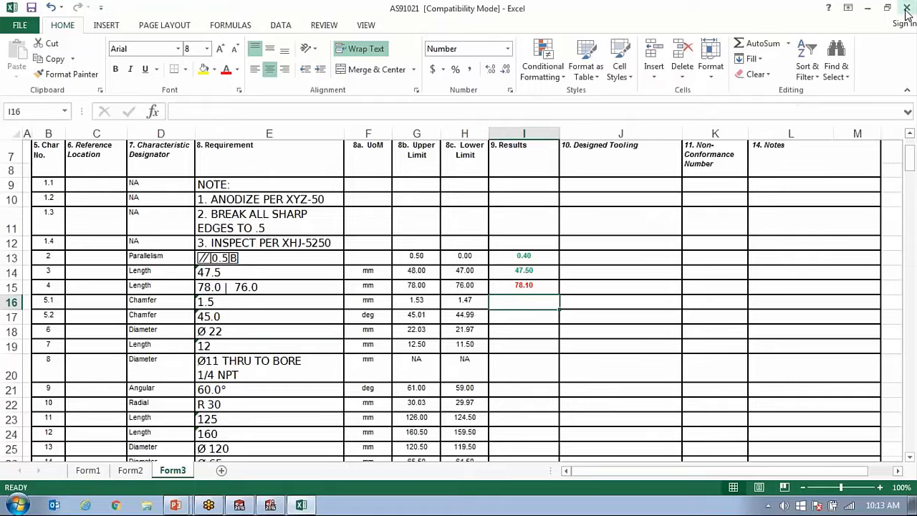
pyautogui.click(906, 9)
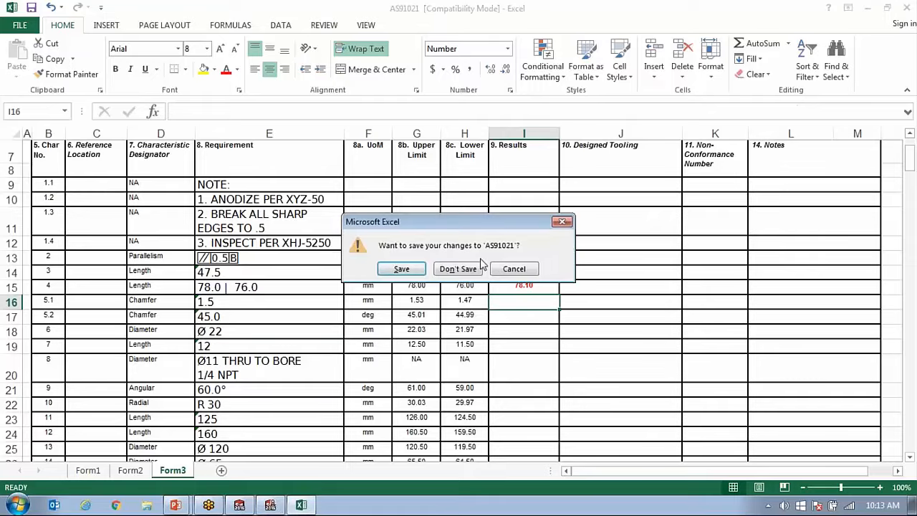
pyautogui.click(444, 275)
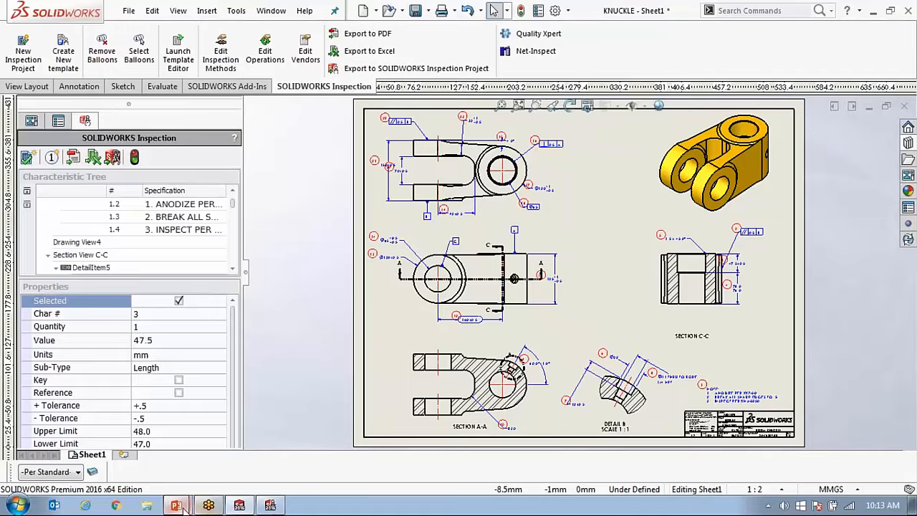
# Switch to the PowerPoint slide show and advance to the PDF & TIFF Files slide.
pyautogui.moveTo(175, 506)
pyautogui.click(179, 474)
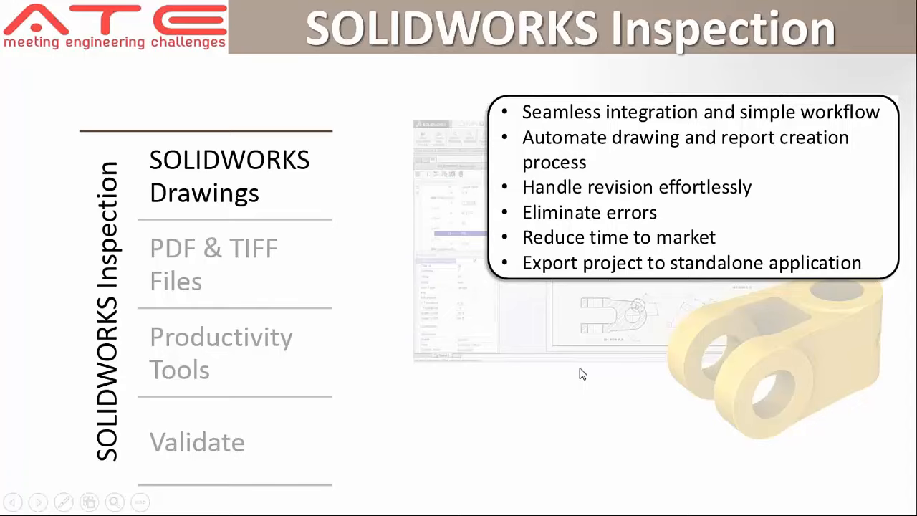
pyautogui.press('Right')
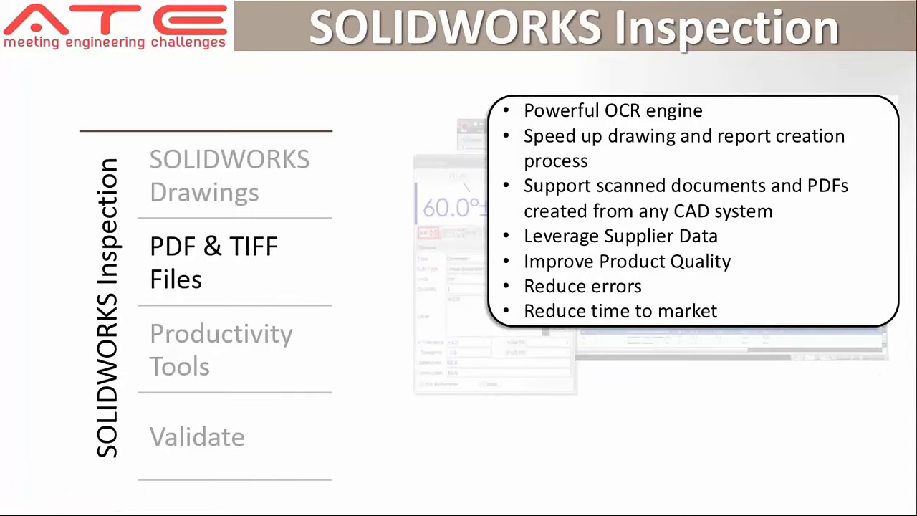
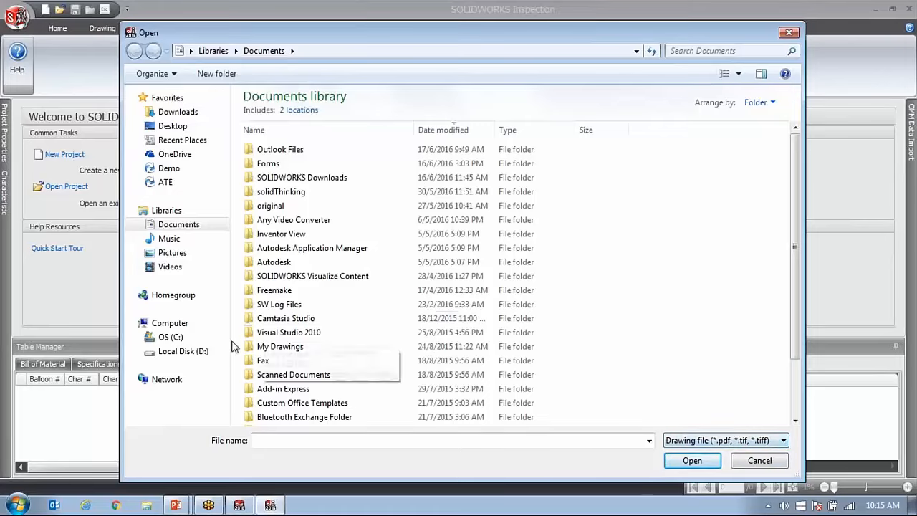
# Browse on Local Disk (D:) to 01 Demo Files, 04_Add-ons, 03Inspection, demo_o, Inspection and its Files folder.
pyautogui.click(213, 352)
pyautogui.doubleClick(288, 113)
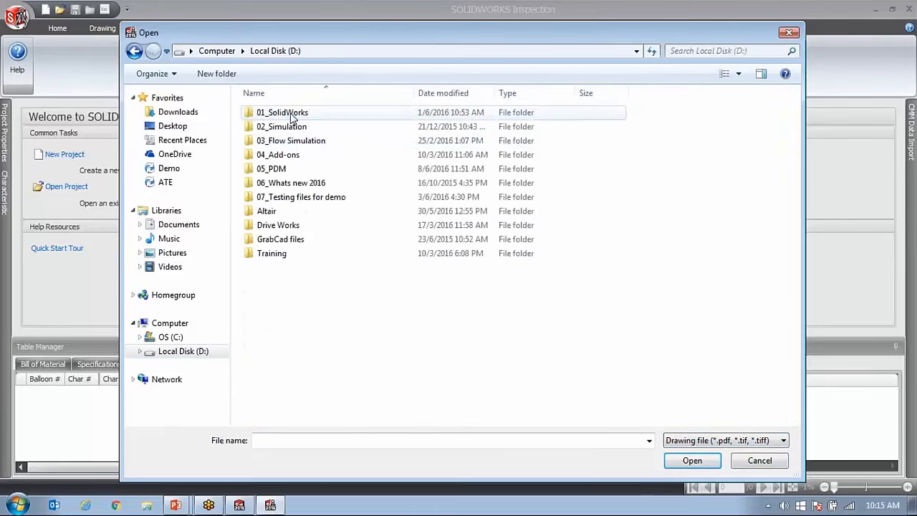
pyautogui.click(301, 155)
pyautogui.doubleClick(299, 156)
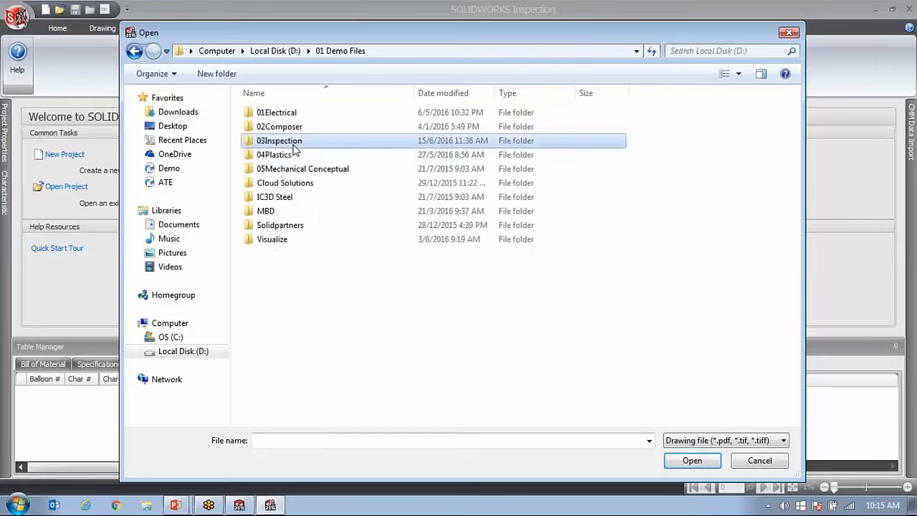
pyautogui.doubleClick(292, 141)
pyautogui.click(294, 128)
pyautogui.doubleClick(294, 128)
pyautogui.doubleClick(294, 115)
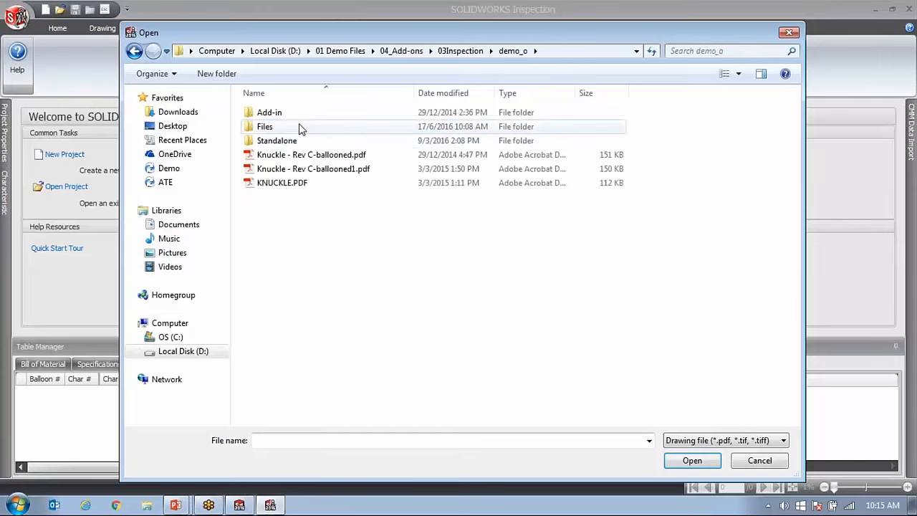
pyautogui.doubleClick(298, 141)
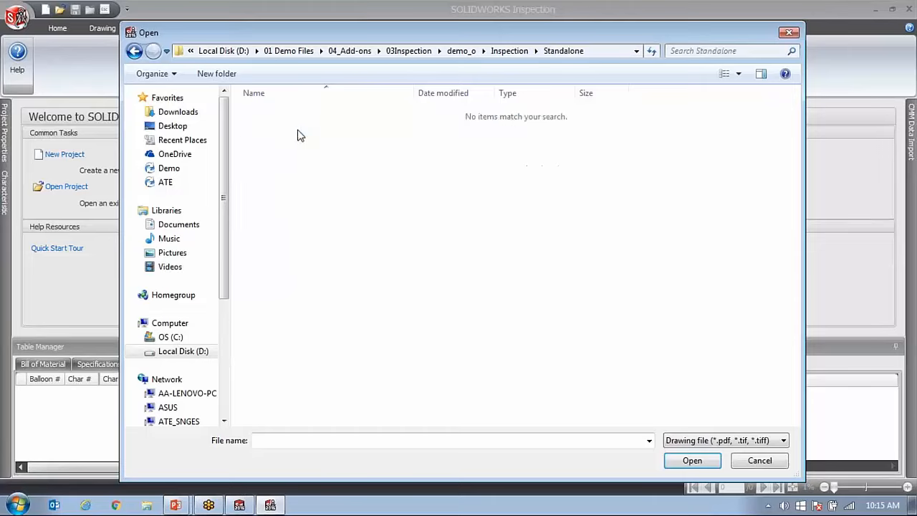
pyautogui.press('BackSpace')
pyautogui.doubleClick(271, 125)
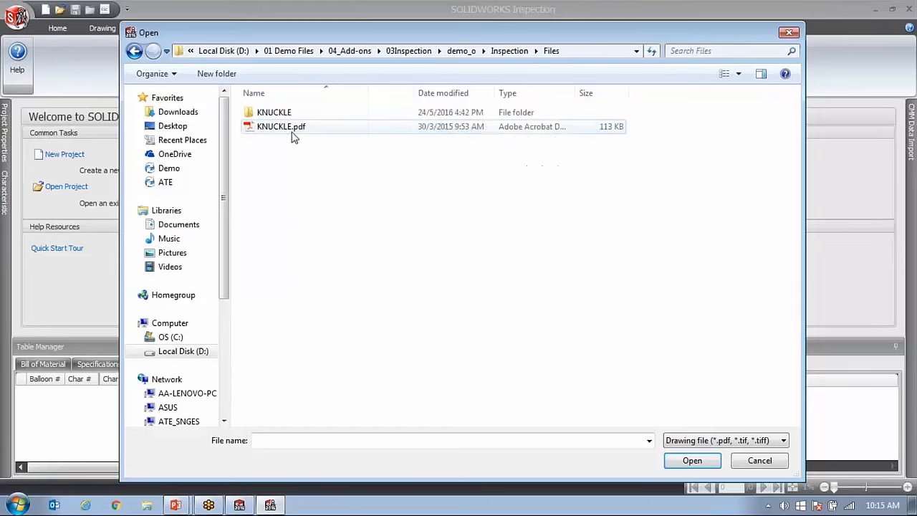
# Preview KNUCKLE.pdf and open it as the project drawing.
pyautogui.doubleClick(292, 130)
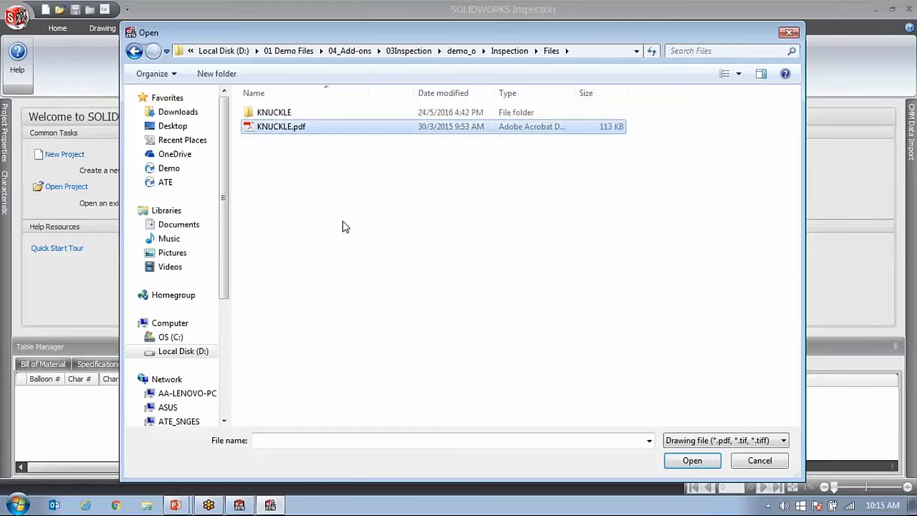
pyautogui.click(760, 74)
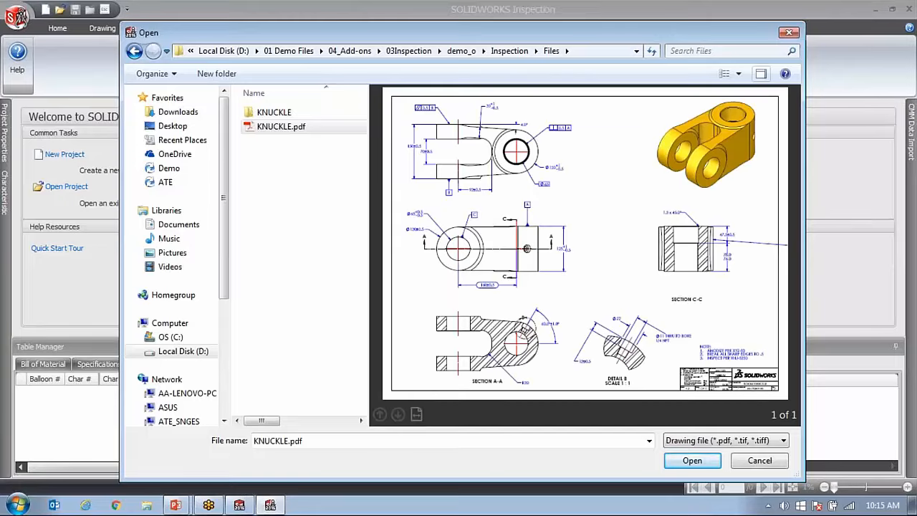
pyautogui.click(689, 462)
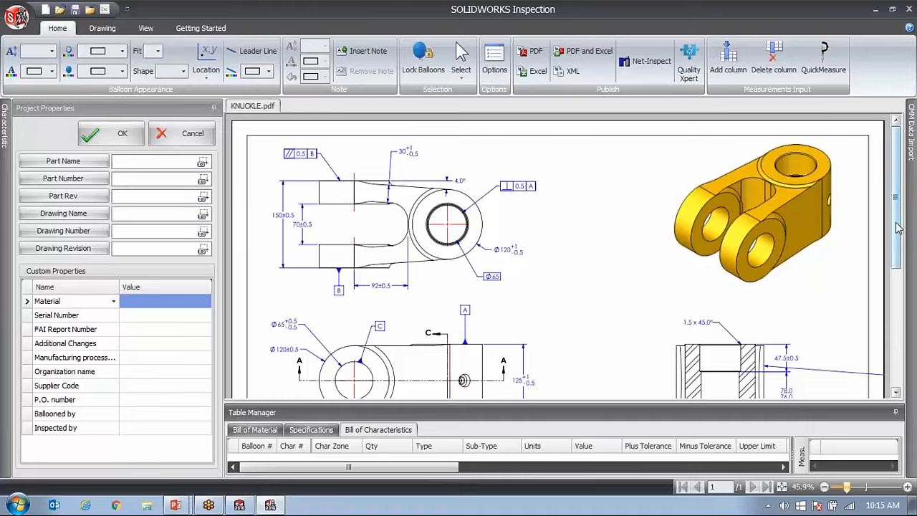
# Capture BOOM KNUCKLE from the description in the drawing's title block as the Part Name.
pyautogui.moveTo(895, 224)
pyautogui.mouseDown()
pyautogui.moveTo(895, 321)
pyautogui.moveTo(893, 216)
pyautogui.mouseUp()
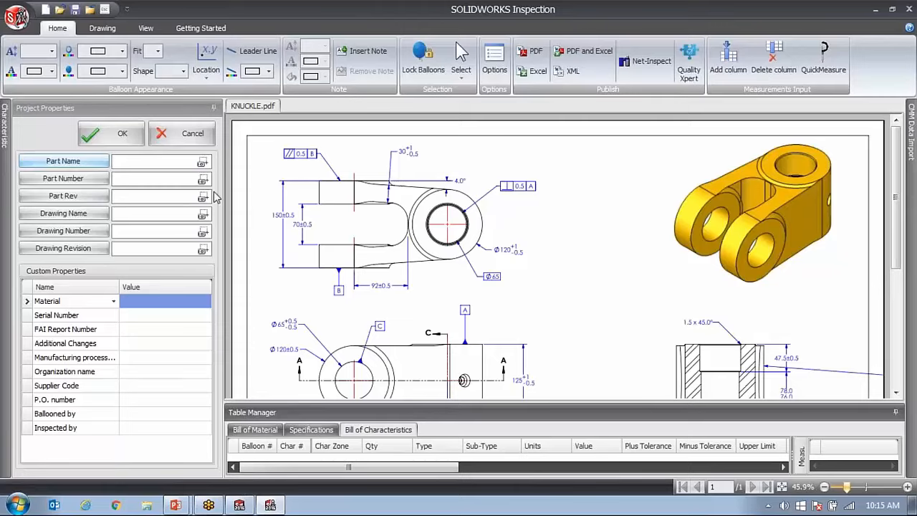
pyautogui.moveTo(899, 189); pyautogui.dragTo(911, 320)
pyautogui.scroll(2, 837, 349)
pyautogui.scroll(3, 837, 350)
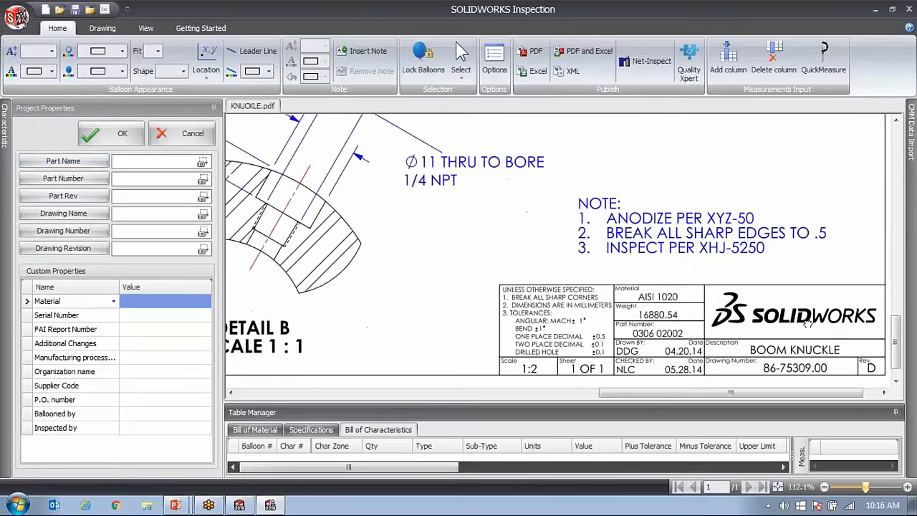
pyautogui.scroll(1, 794, 302)
pyautogui.scroll(1, 795, 302)
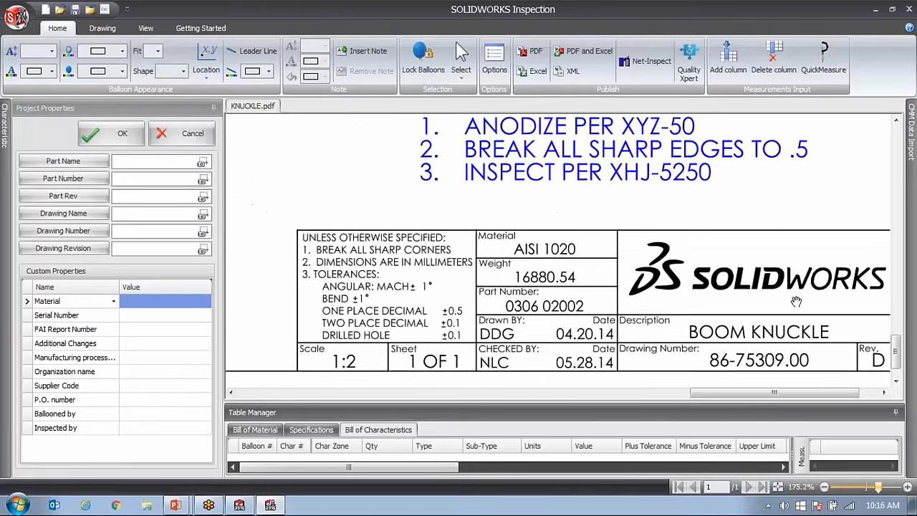
pyautogui.scroll(2, 732, 319)
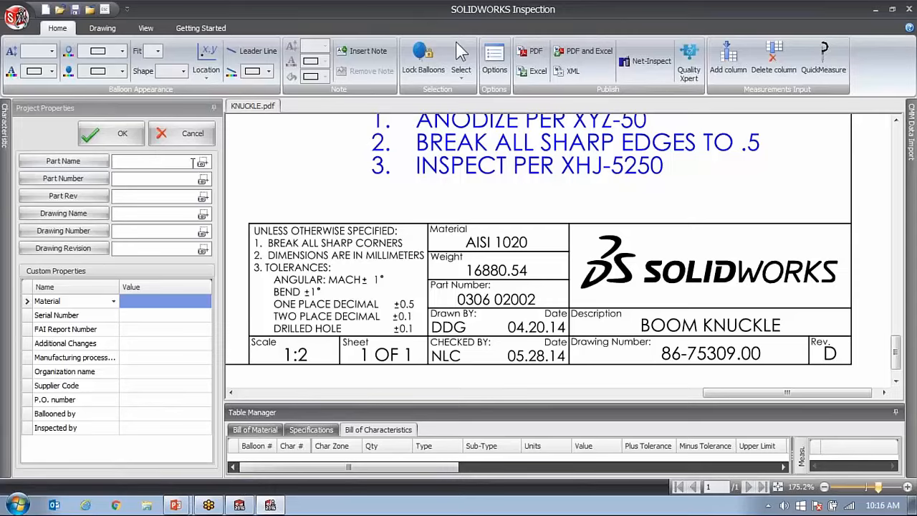
pyautogui.click(204, 162)
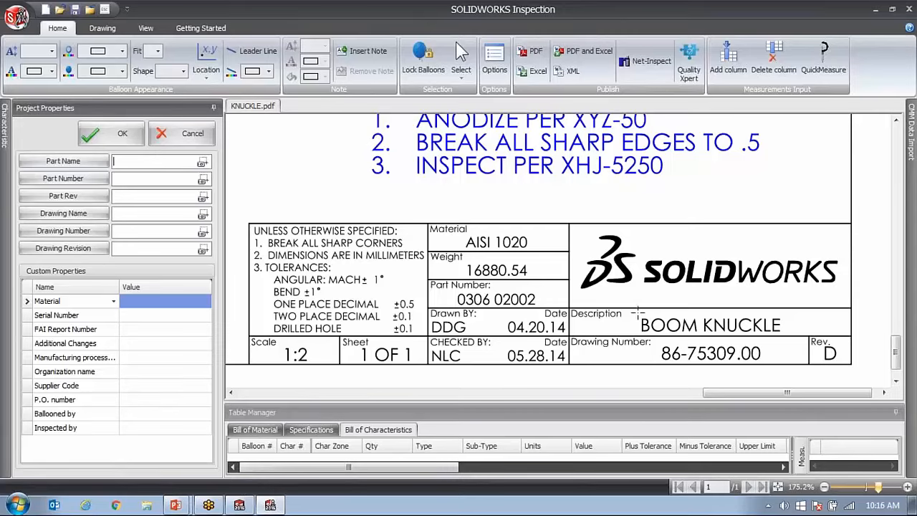
pyautogui.press('ctrl')
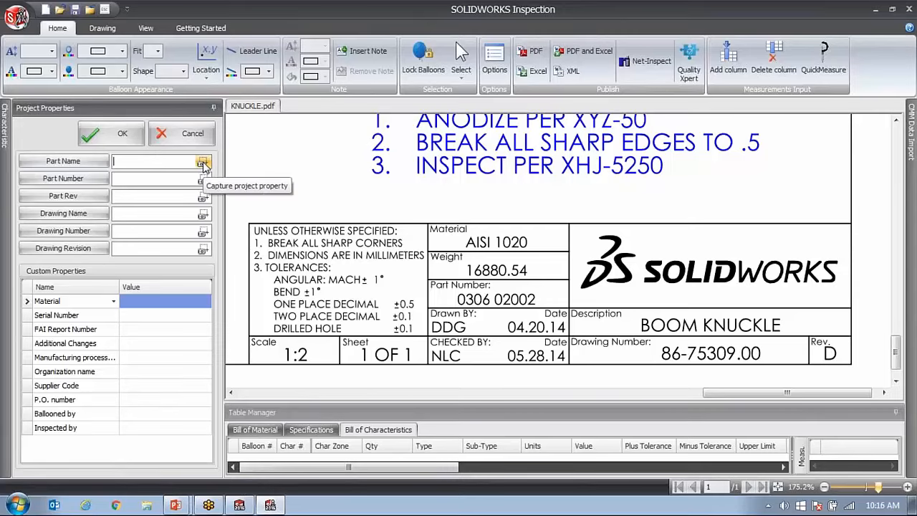
pyautogui.click(203, 163)
pyautogui.moveTo(634, 314); pyautogui.dragTo(785, 335)
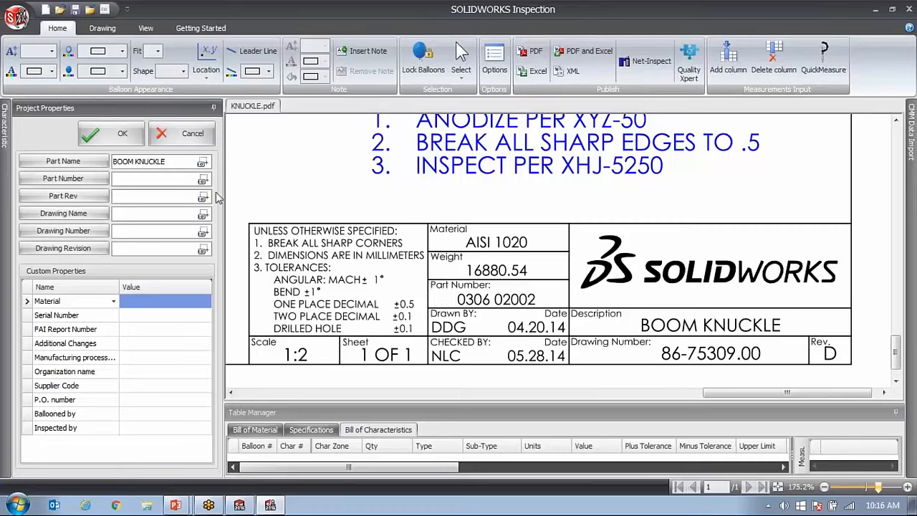
# Capture part number 0306 02002, part revision D and drawing number 86-75309.00 from the title block and accept the project properties.
pyautogui.click(203, 179)
pyautogui.moveTo(454, 290); pyautogui.dragTo(539, 309)
pyautogui.click(195, 196)
pyautogui.moveTo(821, 344); pyautogui.dragTo(843, 362)
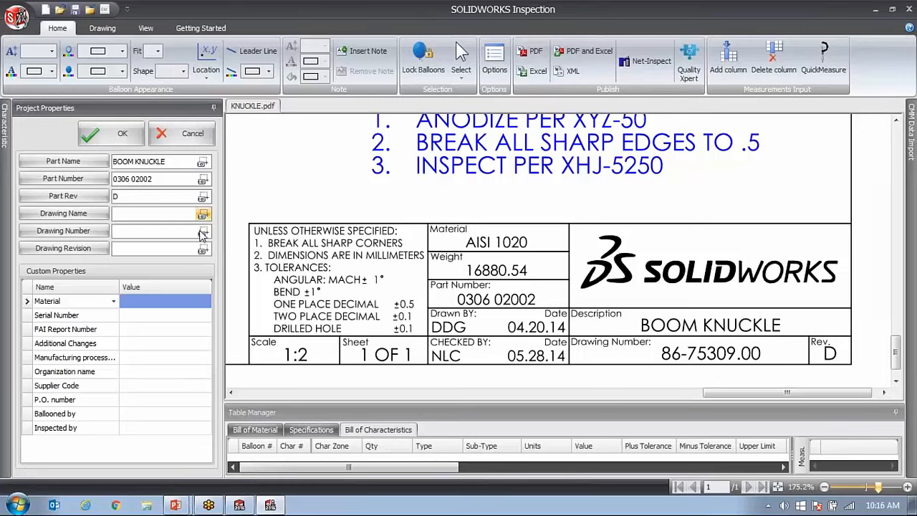
pyautogui.click(203, 231)
pyautogui.moveTo(658, 343); pyautogui.dragTo(764, 363)
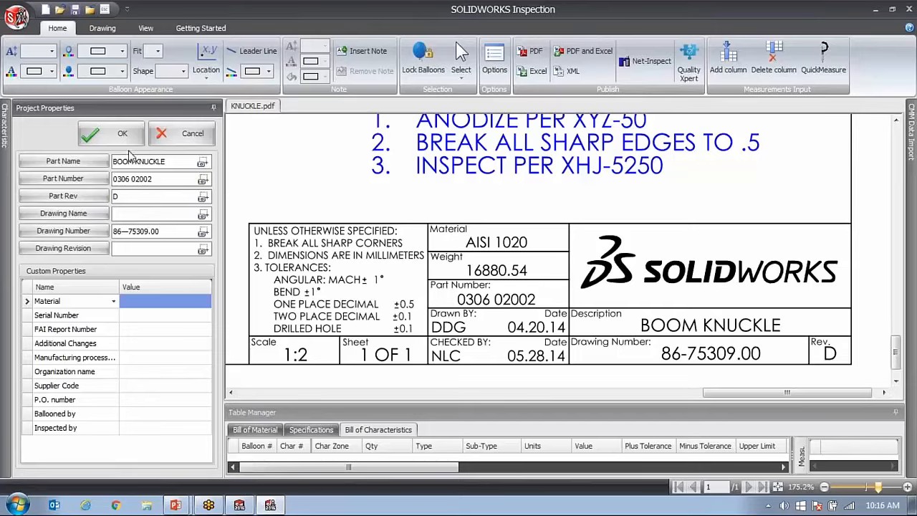
pyautogui.click(112, 140)
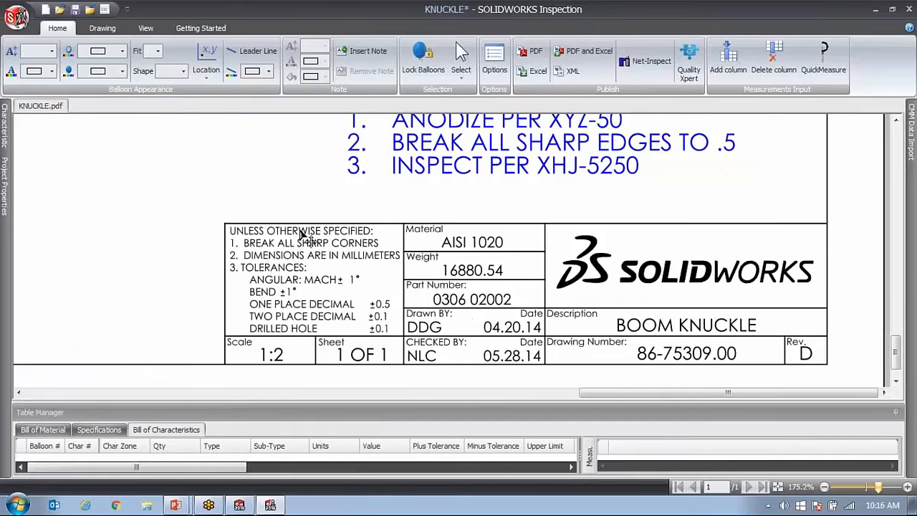
# Start dimension extraction and capture the 150±0.5 height dimension of the clevis view as a characteristic.
pyautogui.moveTo(691, 397); pyautogui.dragTo(338, 394)
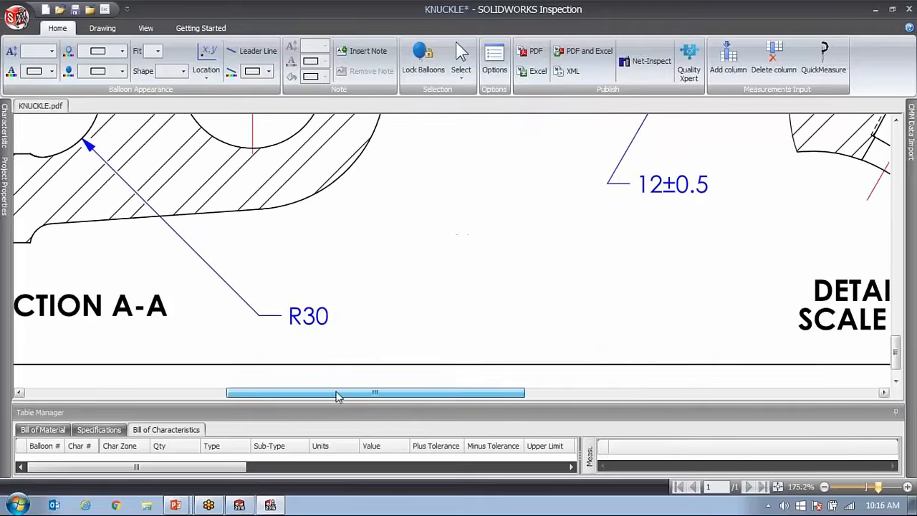
pyautogui.moveTo(879, 489); pyautogui.dragTo(867, 489)
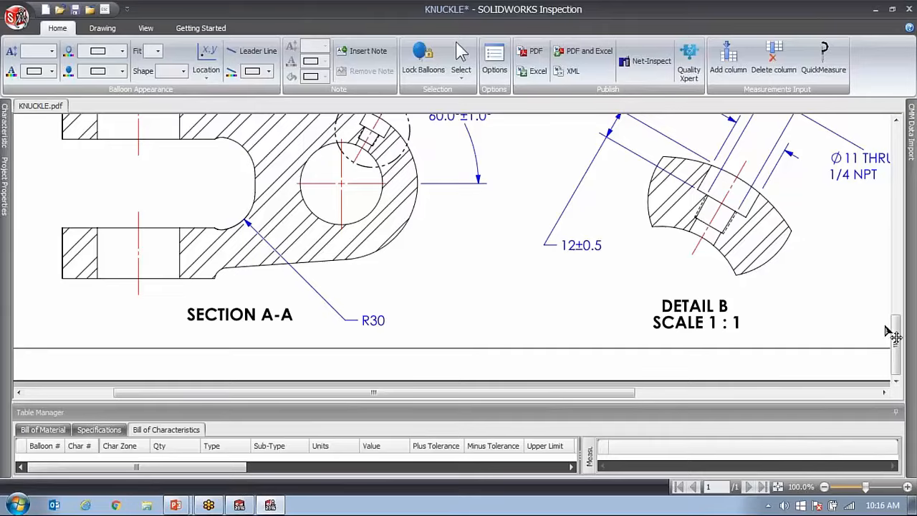
pyautogui.moveTo(894, 330); pyautogui.dragTo(893, 154)
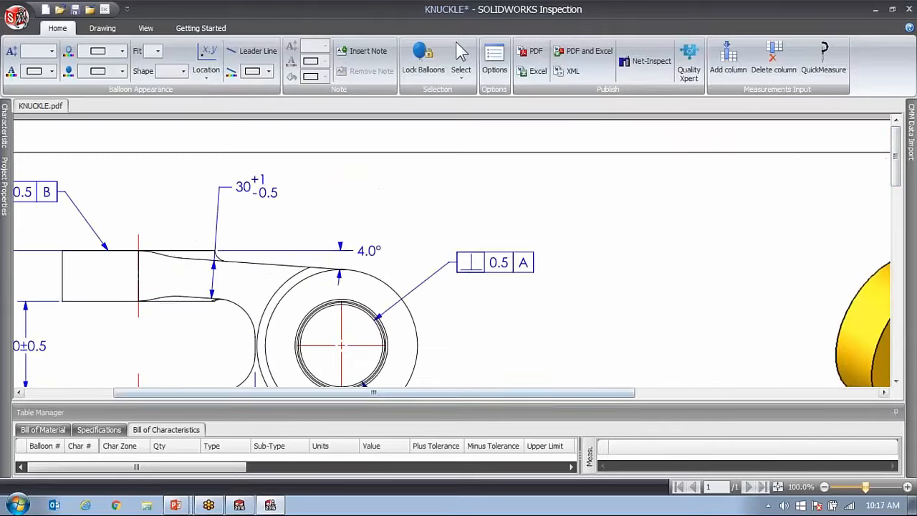
pyautogui.moveTo(616, 392); pyautogui.dragTo(437, 406)
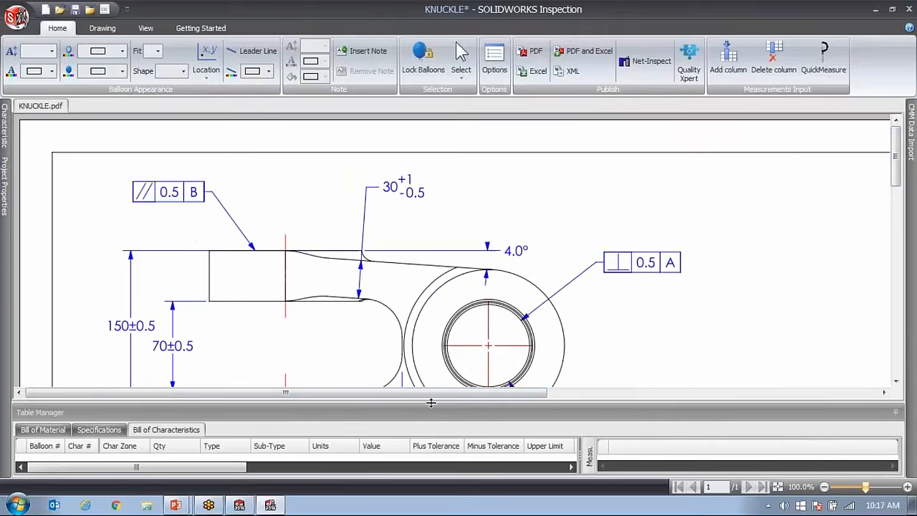
pyautogui.click(103, 28)
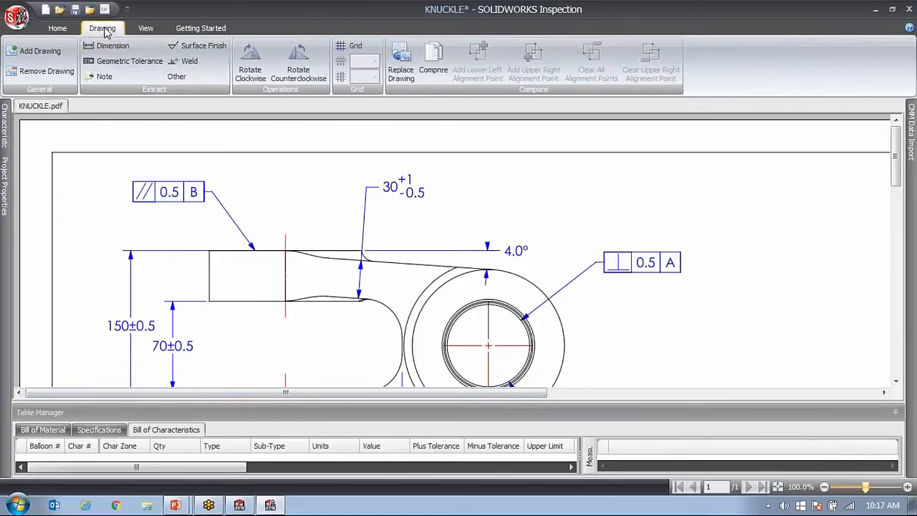
pyautogui.click(109, 45)
pyautogui.moveTo(103, 315); pyautogui.dragTo(159, 333)
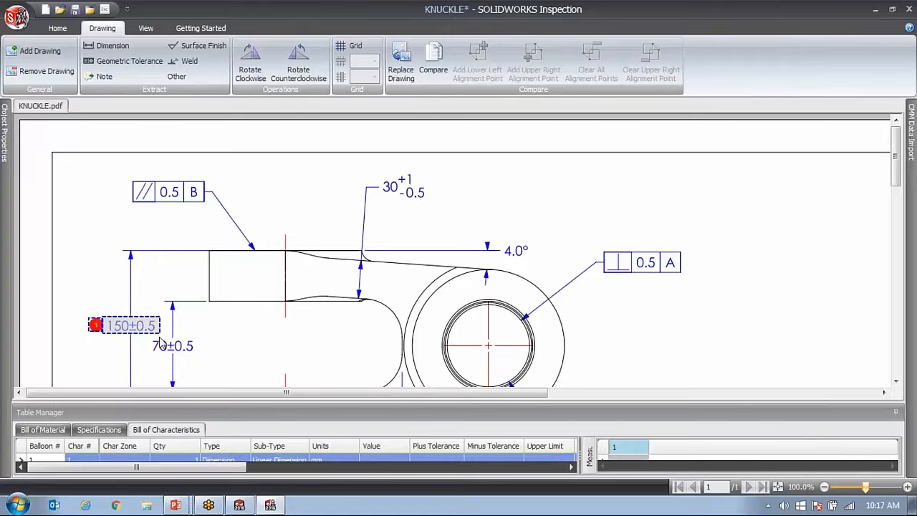
# Check the captured properties of the 150±0.5 characteristic and delete it, renumbering the remaining characteristics.
pyautogui.moveTo(239, 279)
pyautogui.mouseDown()
pyautogui.moveTo(238, 339)
pyautogui.moveTo(237, 265)
pyautogui.mouseUp()
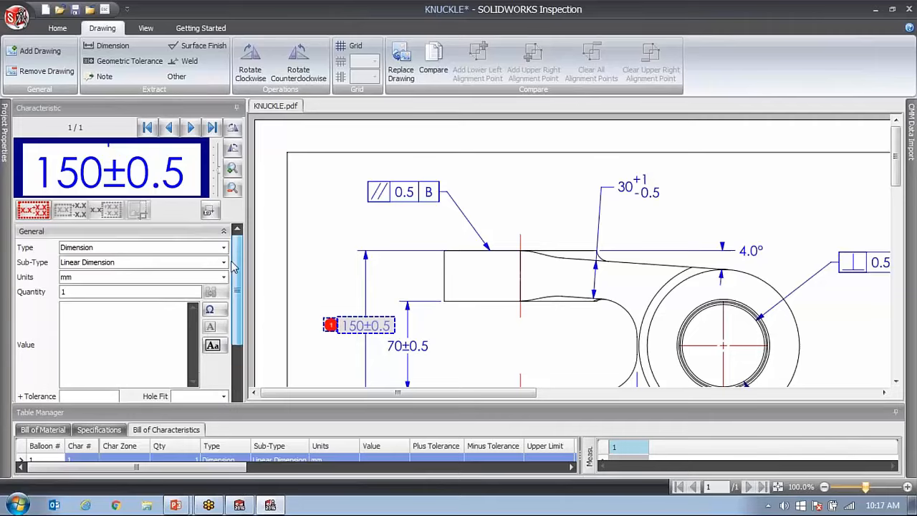
pyautogui.moveTo(330, 325); pyautogui.dragTo(329, 328)
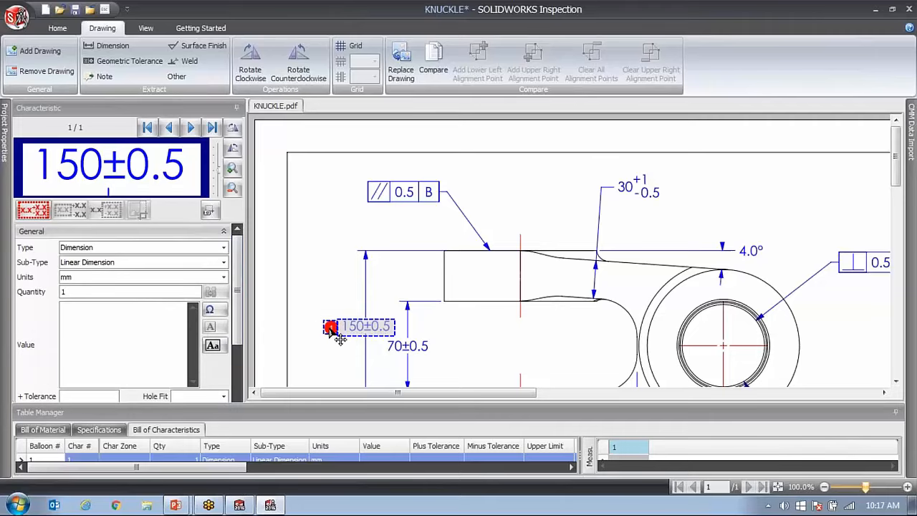
pyautogui.press('Delete')
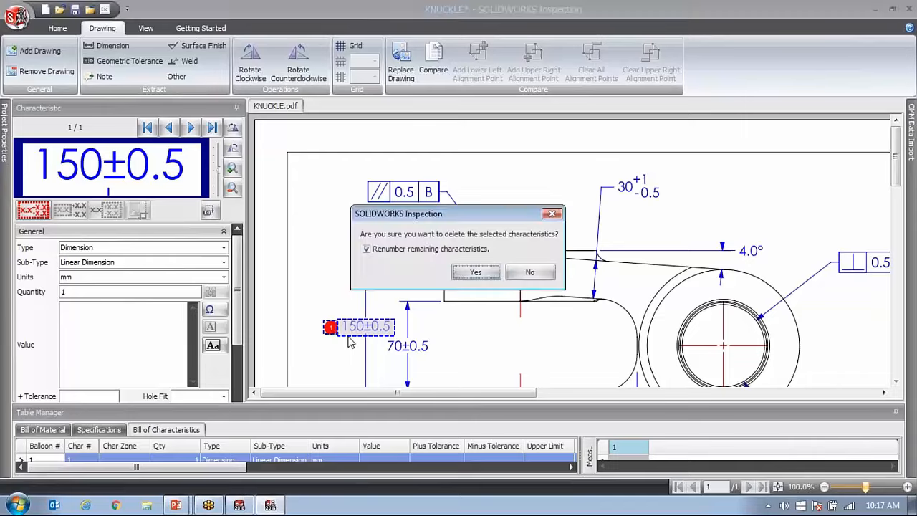
pyautogui.click(476, 273)
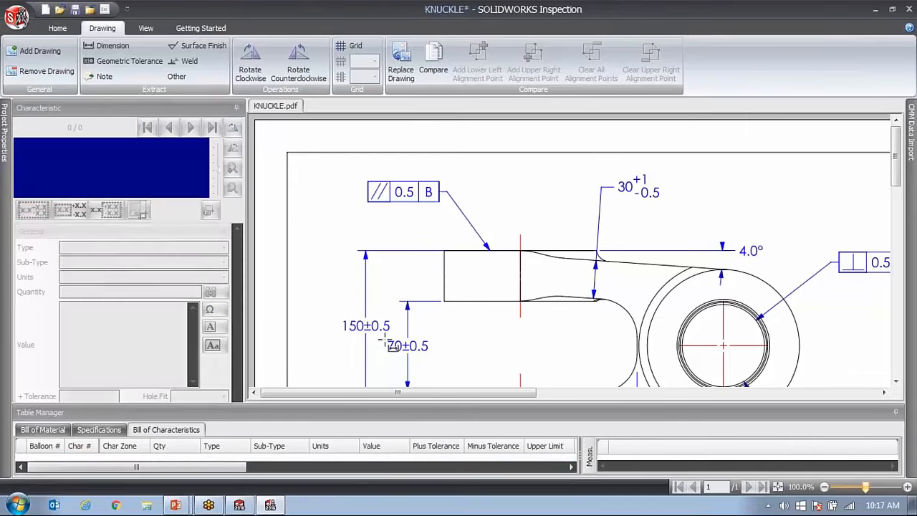
# Extract the 70±0.5 dimension as a characteristic and review its value, tolerances and limits.
pyautogui.moveTo(385, 338); pyautogui.dragTo(440, 362)
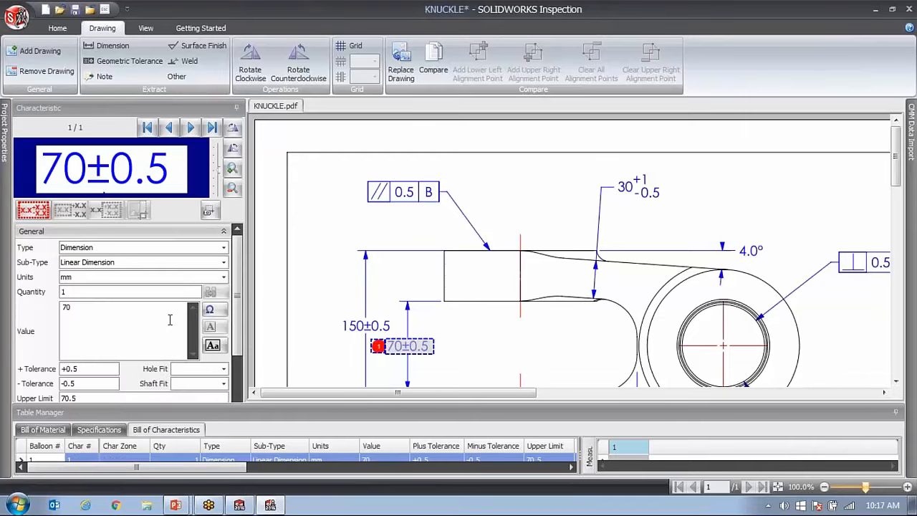
pyautogui.doubleClick(90, 309)
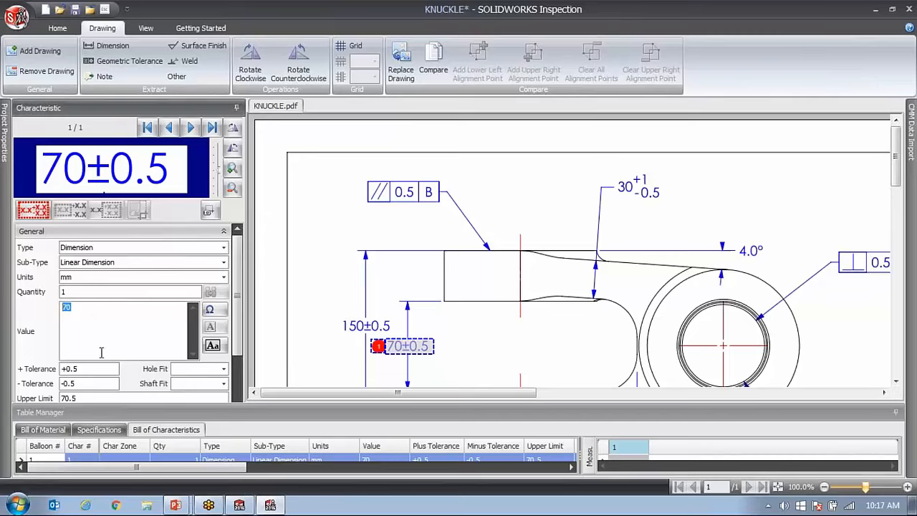
pyautogui.scroll(-3, 241, 326)
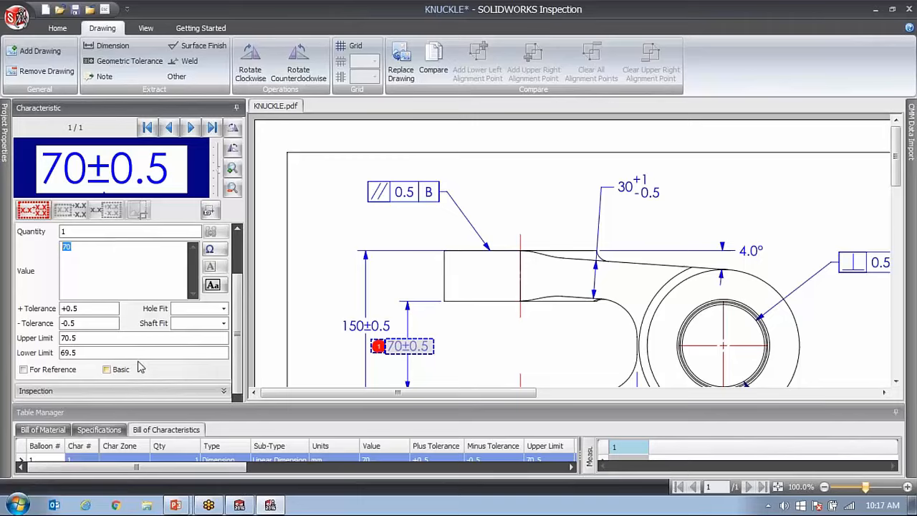
pyautogui.scroll(3, 233, 367)
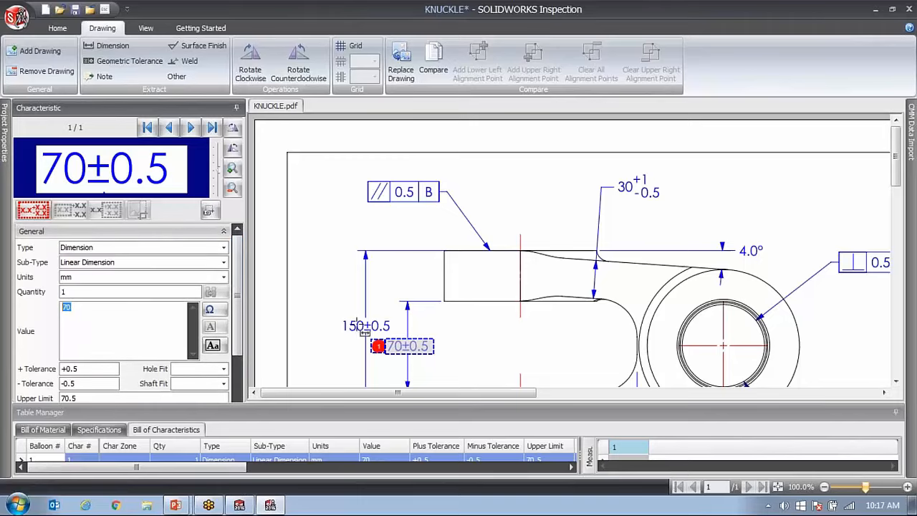
# Extract the 150±0.5 dimension and the 30 +1/-0.5 dimension as further characteristics.
pyautogui.moveTo(337, 320); pyautogui.dragTo(404, 344)
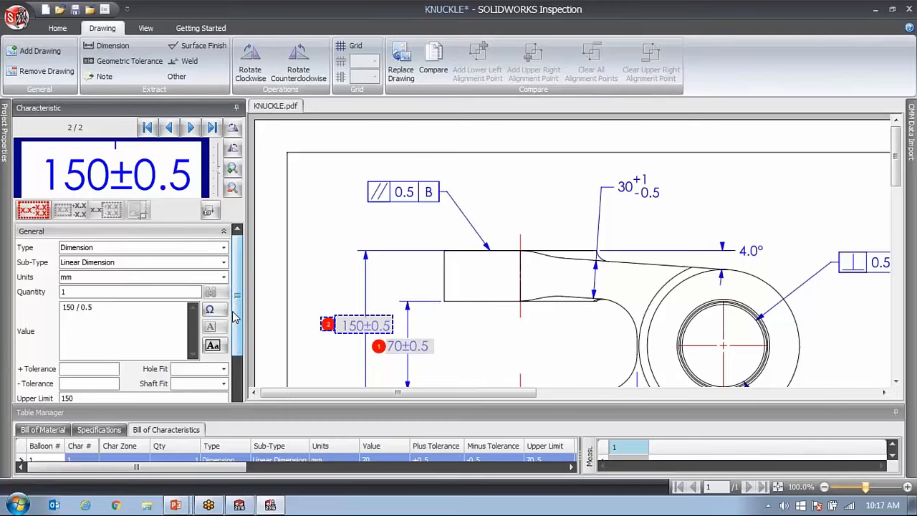
pyautogui.scroll(-1, 244, 307)
pyautogui.scroll(1, 243, 307)
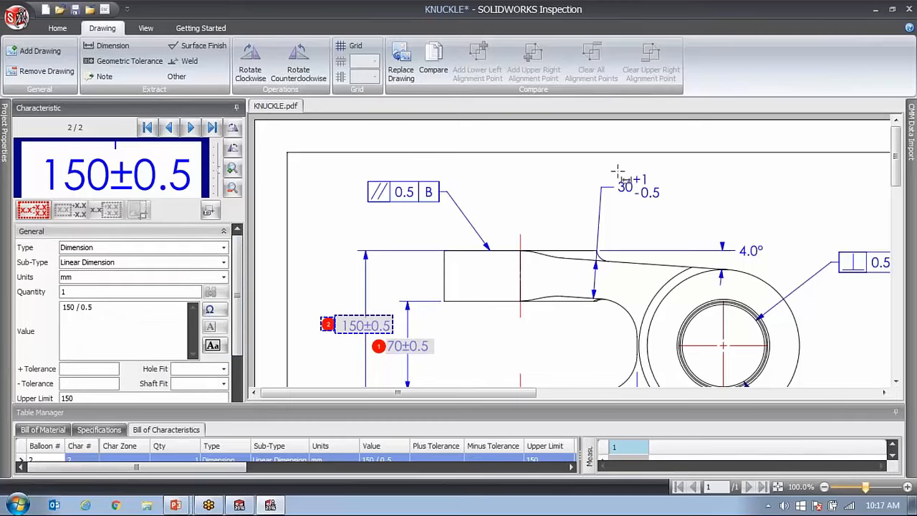
pyautogui.moveTo(618, 172); pyautogui.dragTo(673, 216)
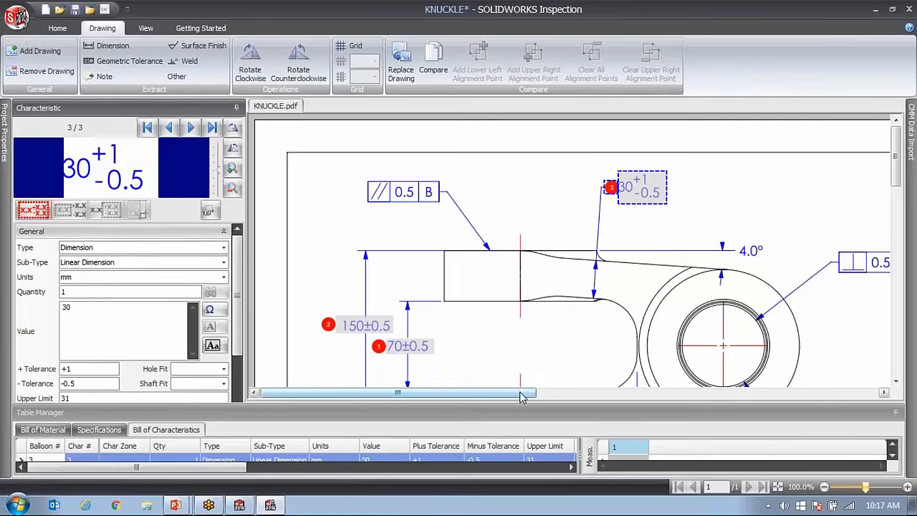
# Extract the Ø65 +0.5/-0.5 and Ø120±0.5 diameters of the lower front view as characteristics.
pyautogui.moveTo(521, 394)
pyautogui.mouseDown()
pyautogui.moveTo(571, 403)
pyautogui.moveTo(521, 407)
pyautogui.mouseUp()
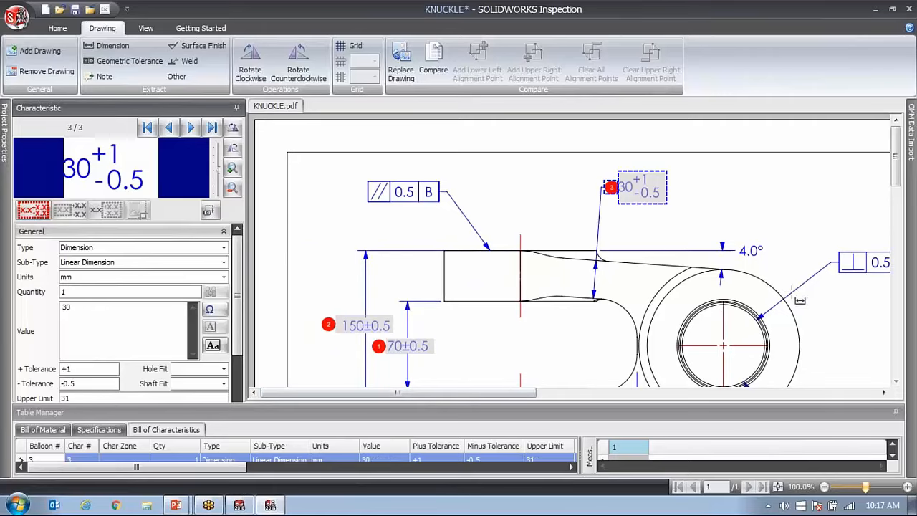
pyautogui.moveTo(895, 170); pyautogui.dragTo(897, 233)
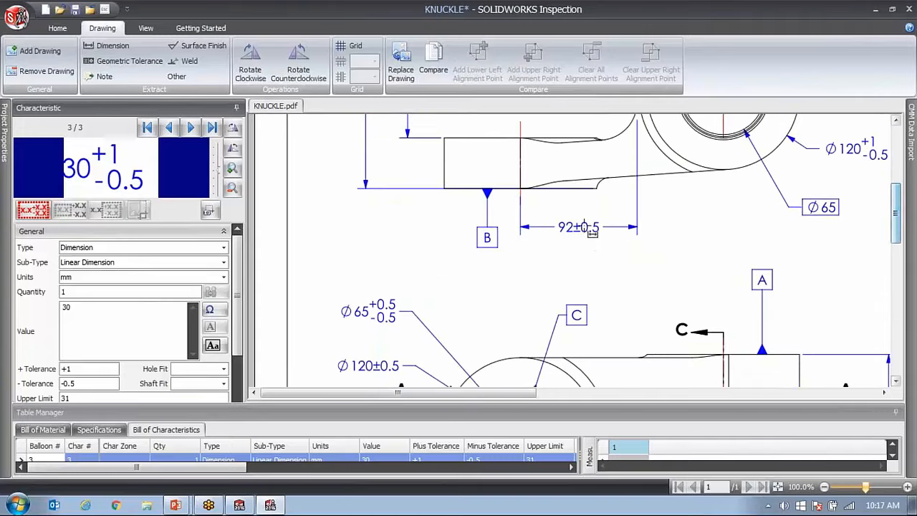
pyautogui.click(405, 328)
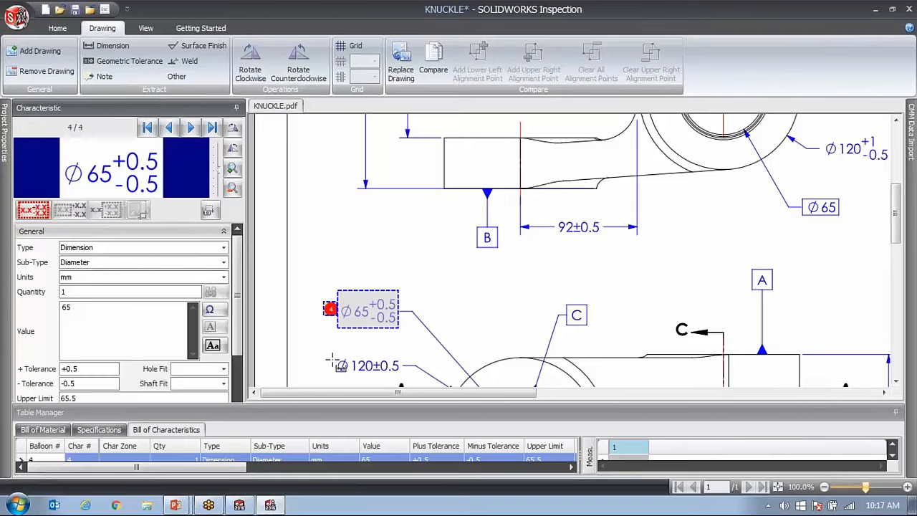
pyautogui.click(400, 380)
# Extract the 92±0.5 length and the Ø120 +1/-0.5 diameter of the clevis view as characteristics.
pyautogui.scroll(1, 583, 323)
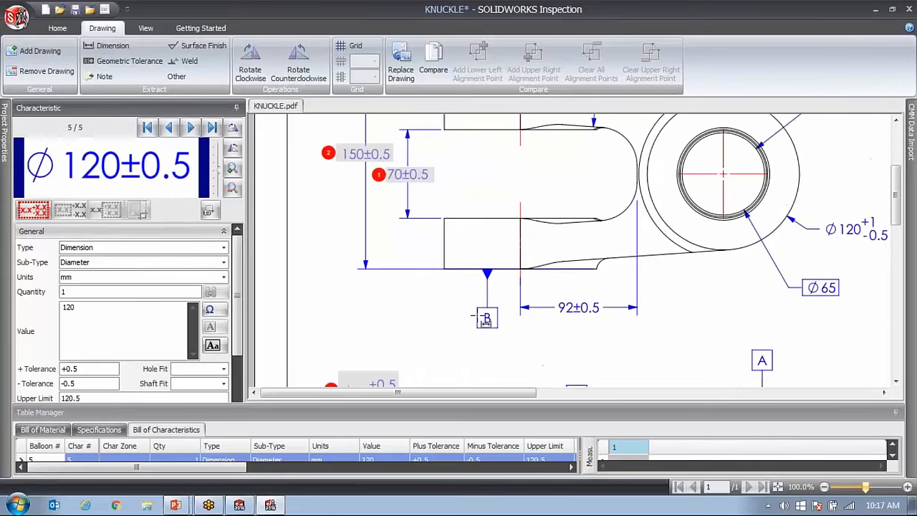
pyautogui.click(605, 315)
pyautogui.moveTo(511, 391); pyautogui.dragTo(655, 394)
pyautogui.click(519, 230)
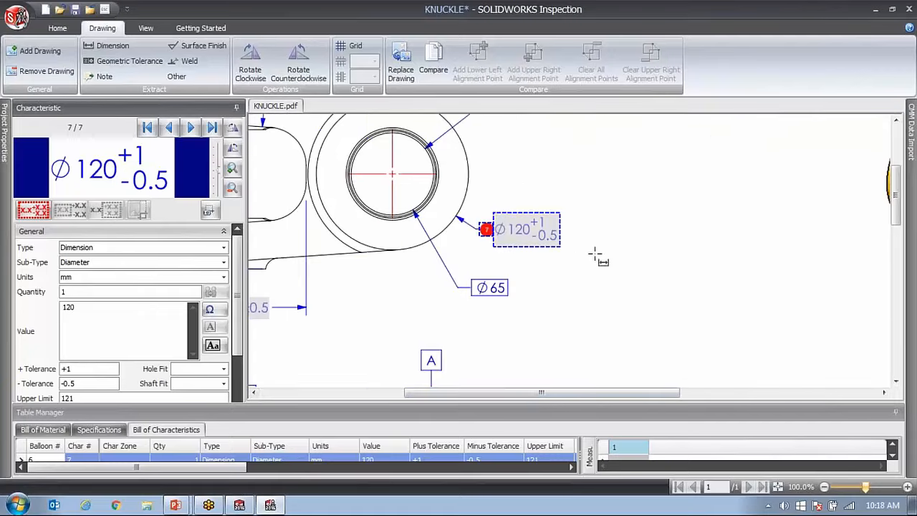
# Extract the 4.0° angle above the clevis view as a characteristic and review its tolerances and limits.
pyautogui.scroll(4, 494, 240)
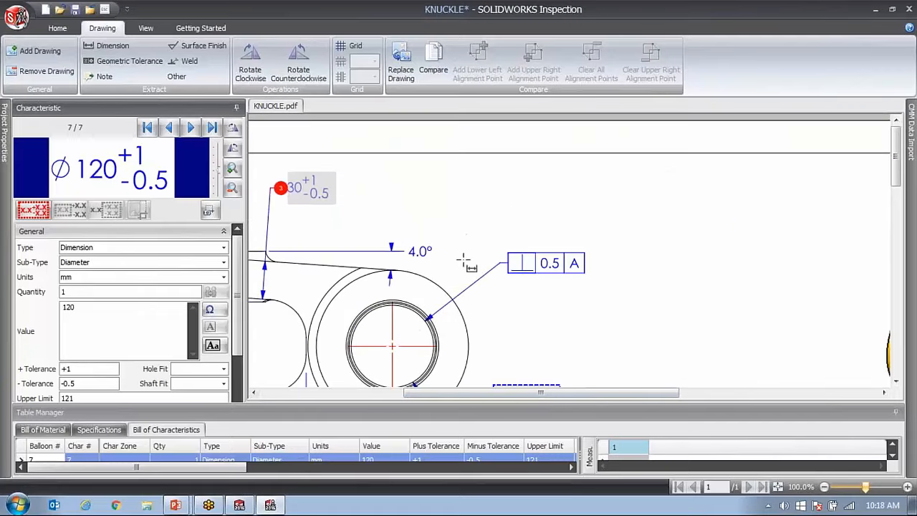
pyautogui.click(417, 248)
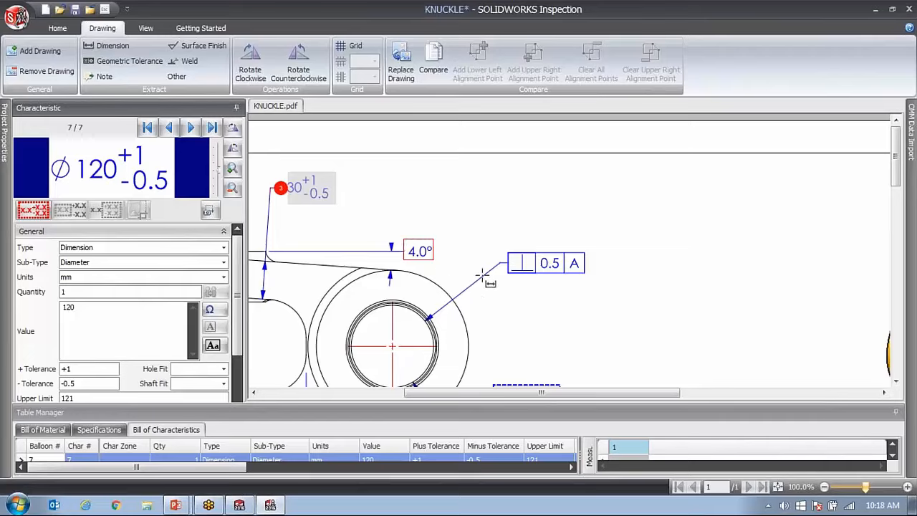
pyautogui.scroll(-6, 609, 301)
pyautogui.scroll(-2, 612, 301)
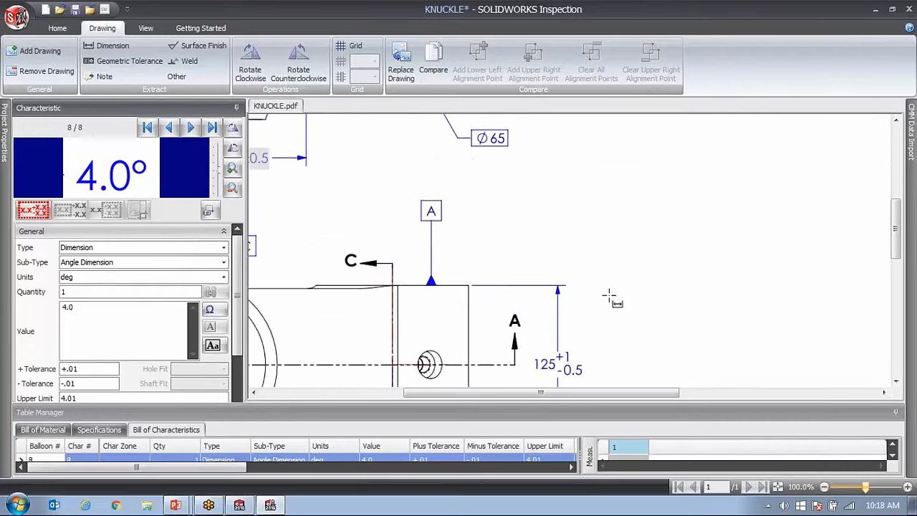
pyautogui.scroll(6, 509, 247)
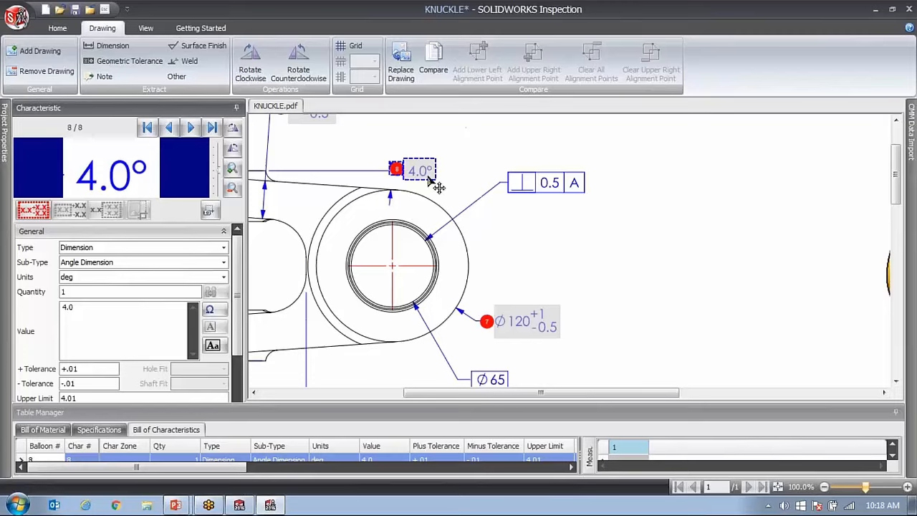
pyautogui.moveTo(239, 322); pyautogui.dragTo(237, 372)
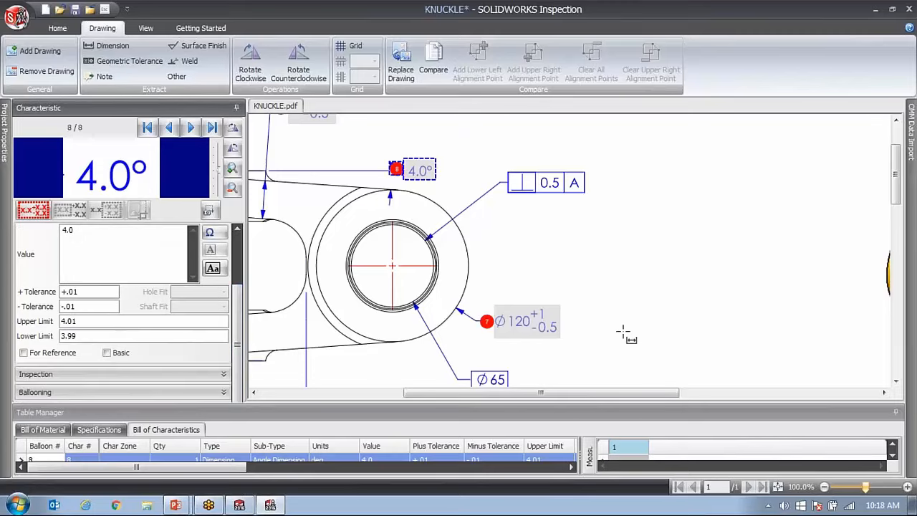
# Extract the 160±0.5 length and the 125 +1/-0.5 height of the lower view as characteristics.
pyautogui.moveTo(594, 392); pyautogui.dragTo(499, 393)
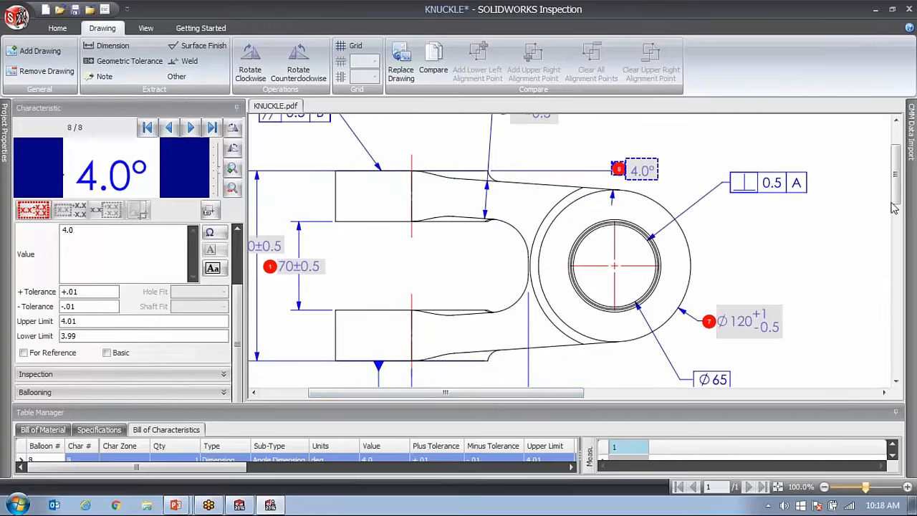
pyautogui.moveTo(893, 207); pyautogui.dragTo(908, 282)
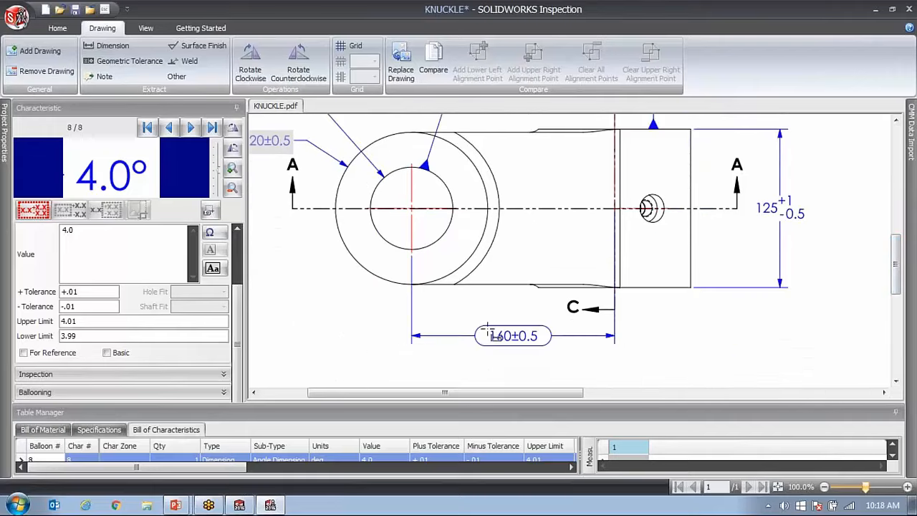
pyautogui.click(523, 341)
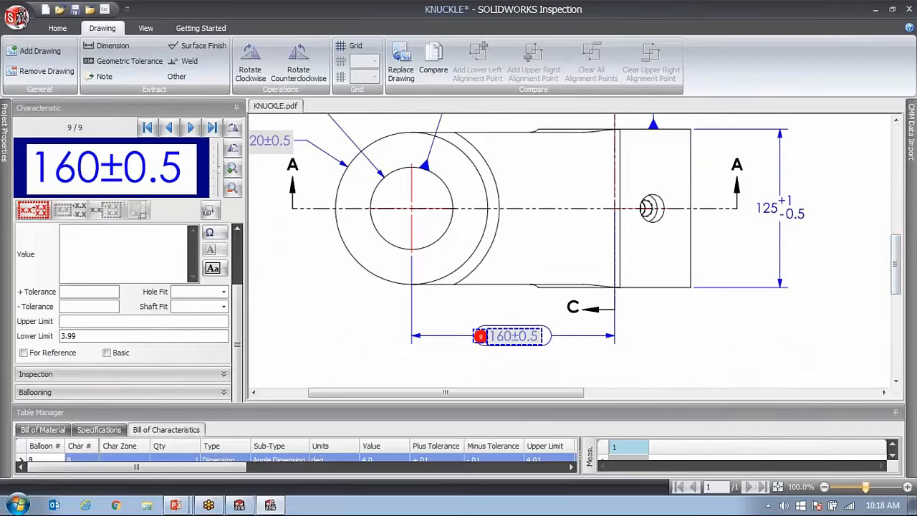
pyautogui.click(813, 226)
# Extract the 60.0°±1.0° angle of Section A-A as a characteristic.
pyautogui.moveTo(549, 399); pyautogui.dragTo(670, 399)
pyautogui.moveTo(900, 264); pyautogui.dragTo(898, 143)
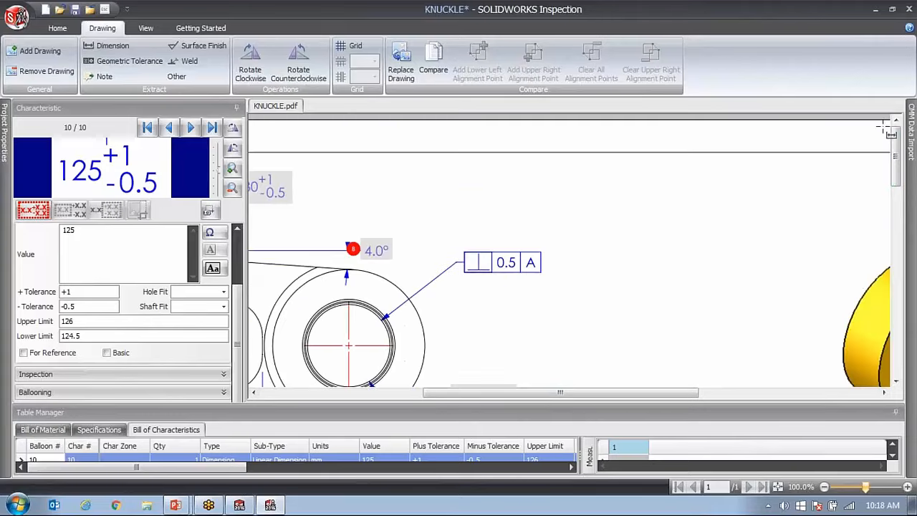
pyautogui.scroll(-5, 530, 236)
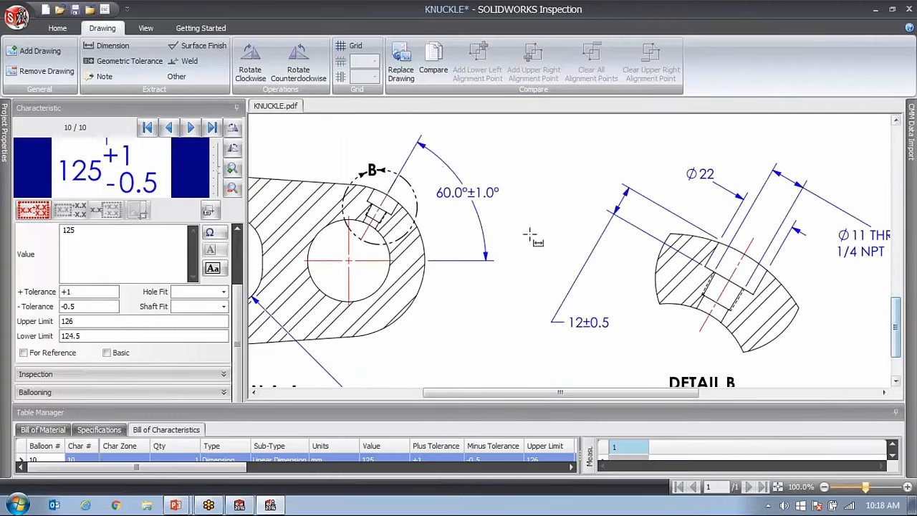
pyautogui.moveTo(428, 179); pyautogui.dragTo(514, 216)
# Extract the R30 radius of Section A-A as a characteristic and decline saving the project.
pyautogui.moveTo(595, 393); pyautogui.dragTo(479, 398)
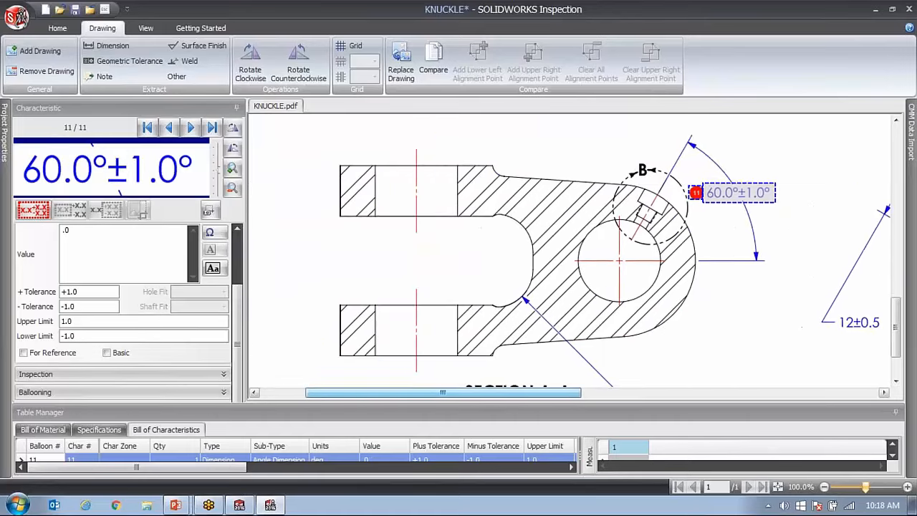
pyautogui.moveTo(896, 310); pyautogui.dragTo(896, 326)
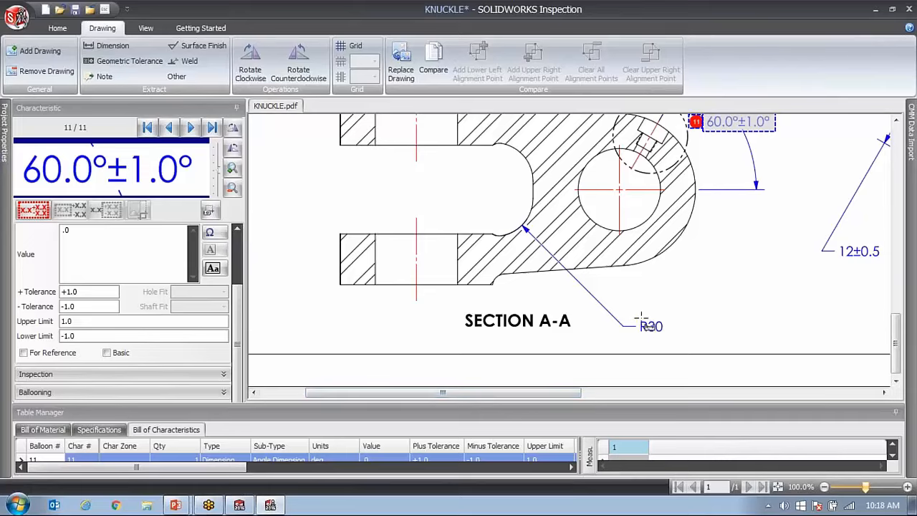
pyautogui.moveTo(634, 313); pyautogui.dragTo(672, 346)
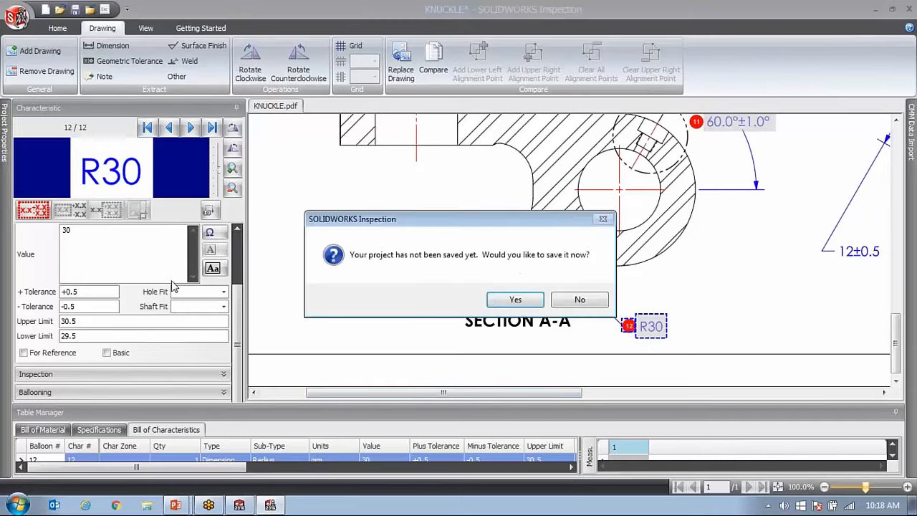
pyautogui.click(580, 300)
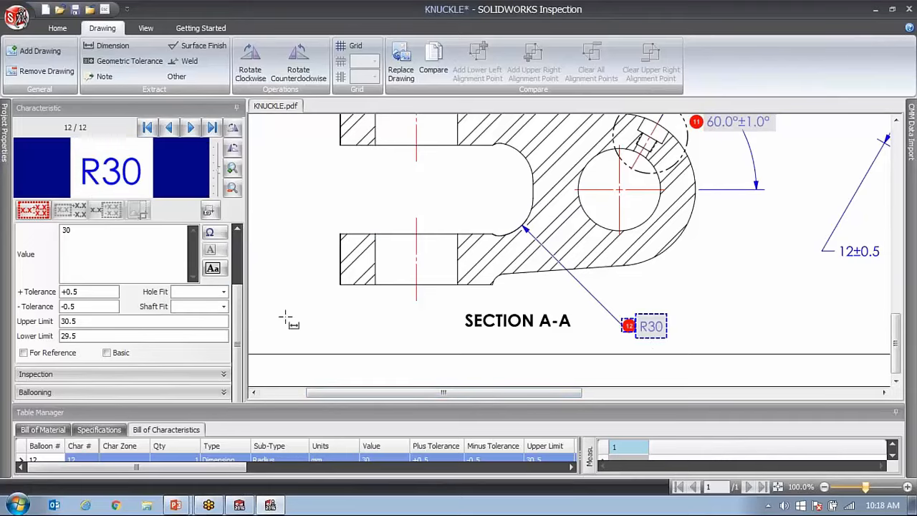
pyautogui.scroll(3, 148, 282)
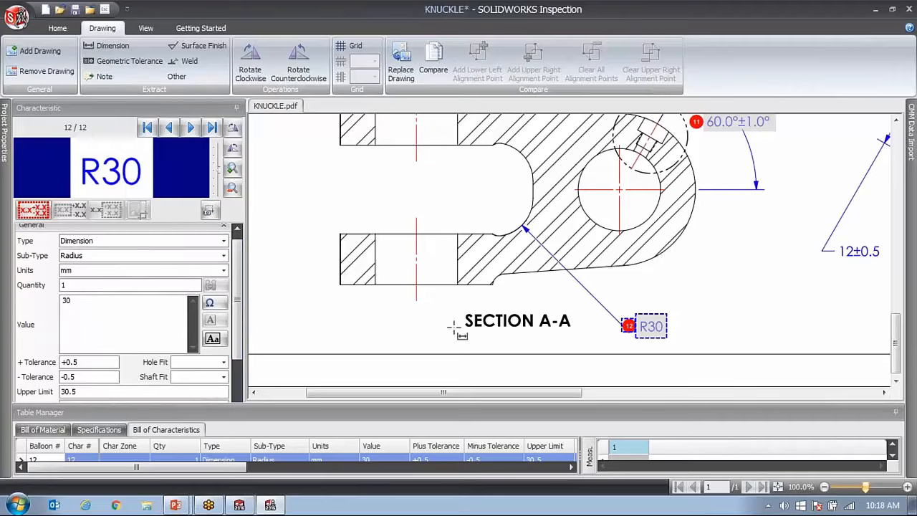
# Extract the 12±0.5 depth and the Ø22 diameter of Detail B as characteristics.
pyautogui.moveTo(580, 392); pyautogui.dragTo(722, 393)
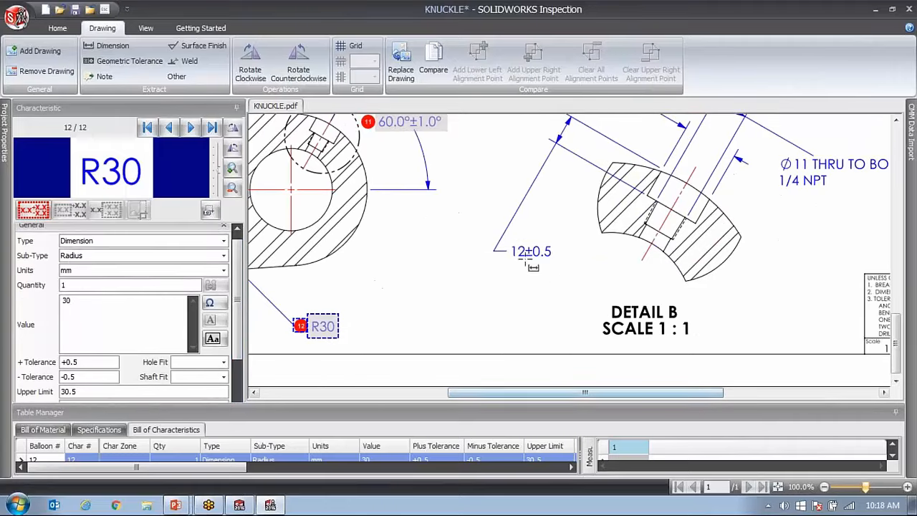
pyautogui.click(555, 264)
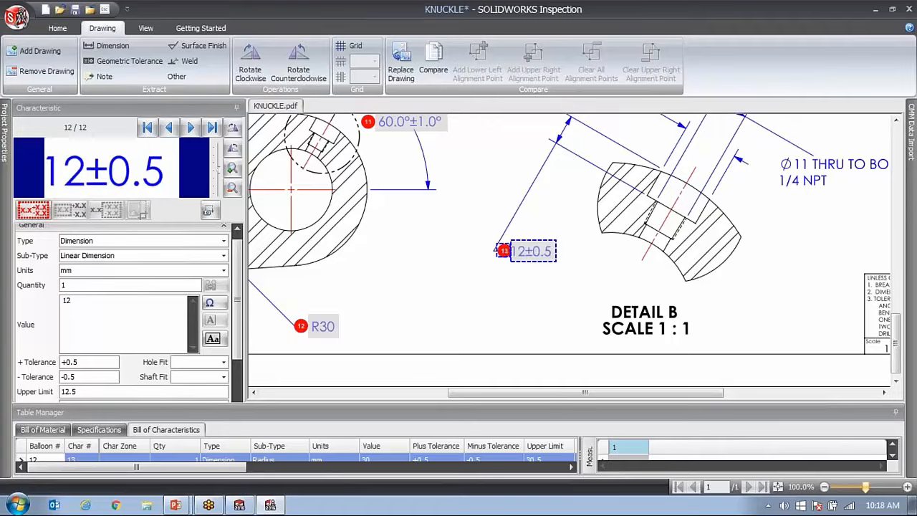
pyautogui.moveTo(894, 345); pyautogui.dragTo(894, 303)
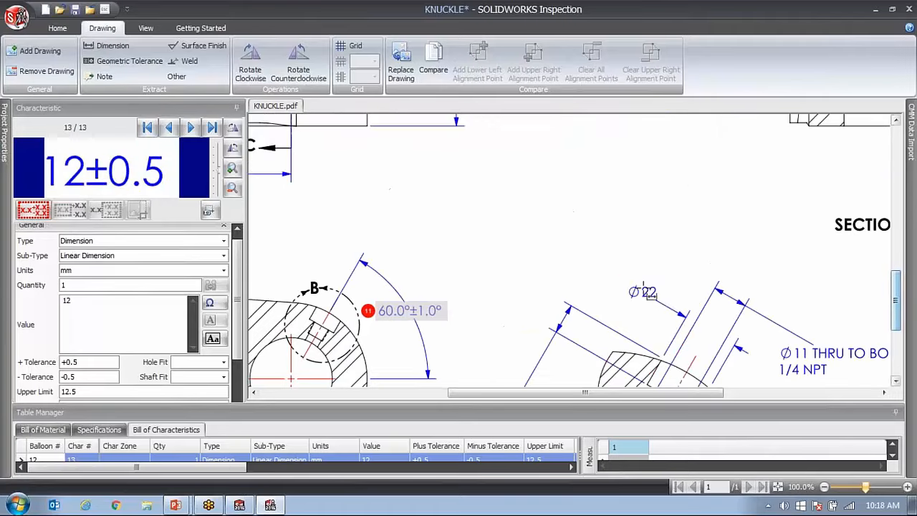
pyautogui.click(661, 301)
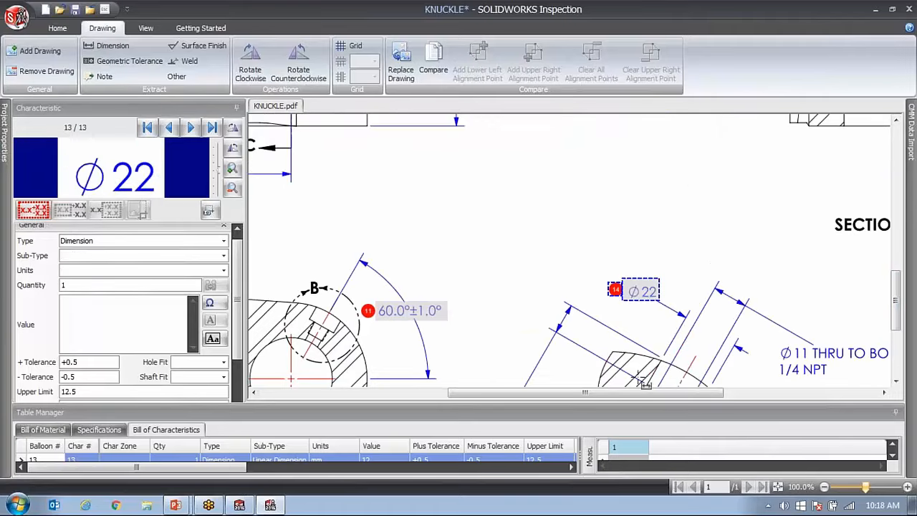
# Extract the 1.5 x 45.0° chamfer, the 47.5±0.5 dimension and the 78.0/76.0 limit dimension of Section C-C as characteristics.
pyautogui.moveTo(666, 392); pyautogui.dragTo(740, 392)
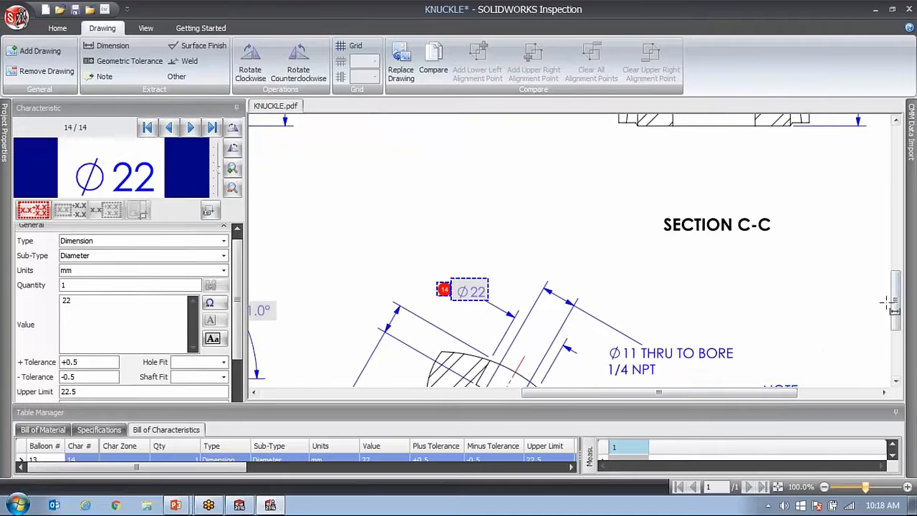
pyautogui.moveTo(894, 305)
pyautogui.mouseDown()
pyautogui.moveTo(895, 329)
pyautogui.moveTo(889, 245)
pyautogui.moveTo(893, 258)
pyautogui.mouseUp()
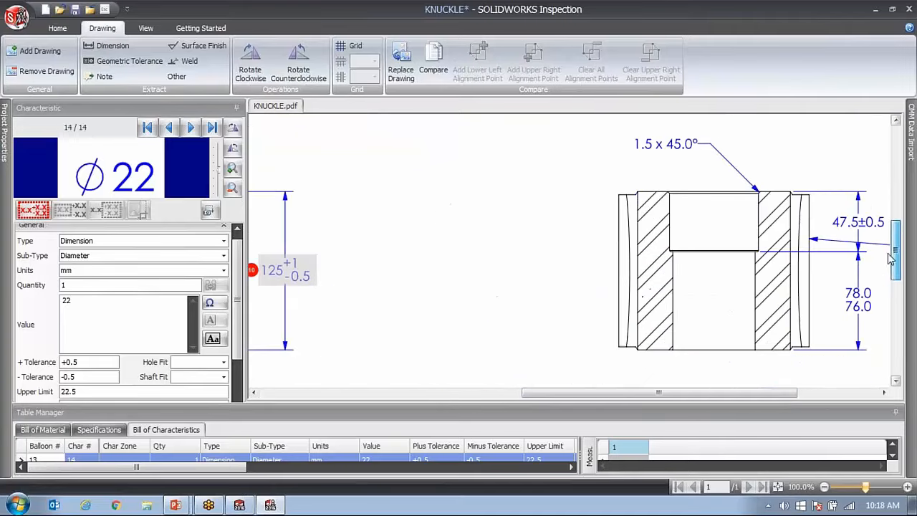
pyautogui.moveTo(702, 393); pyautogui.dragTo(783, 402)
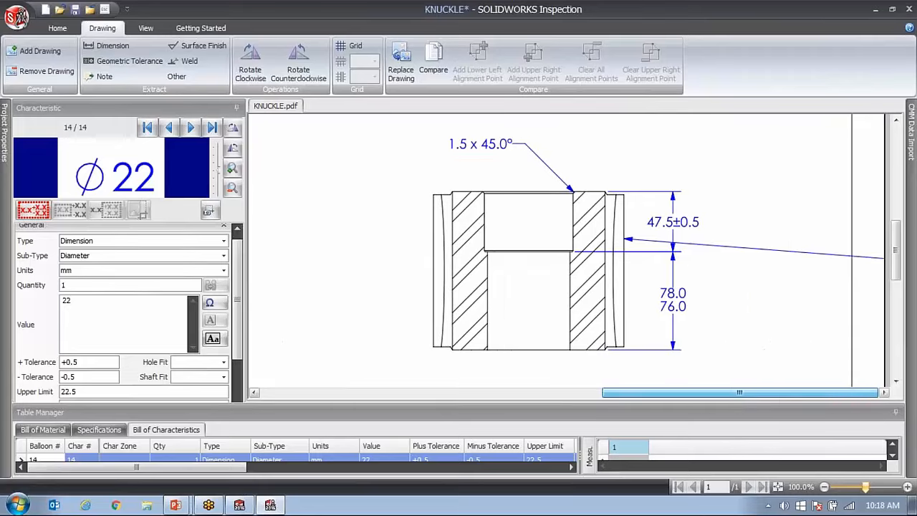
pyautogui.click(511, 165)
pyautogui.click(707, 232)
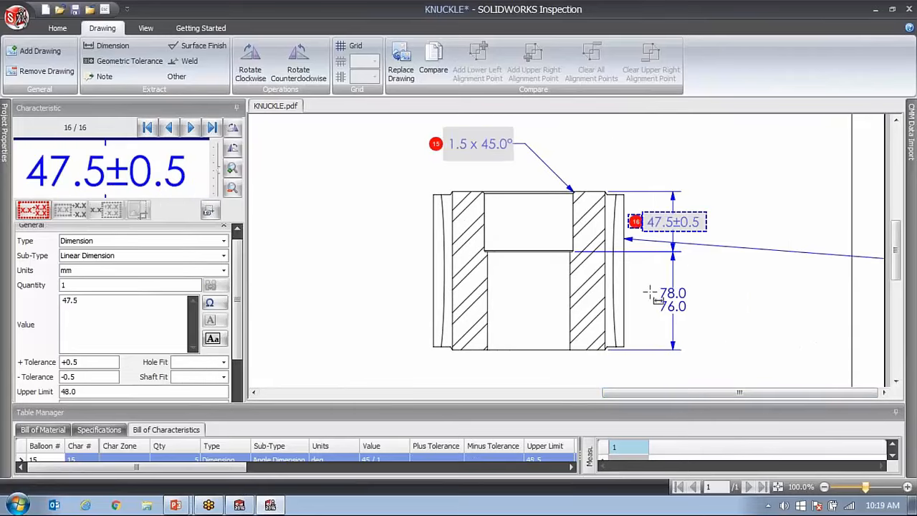
pyautogui.click(693, 314)
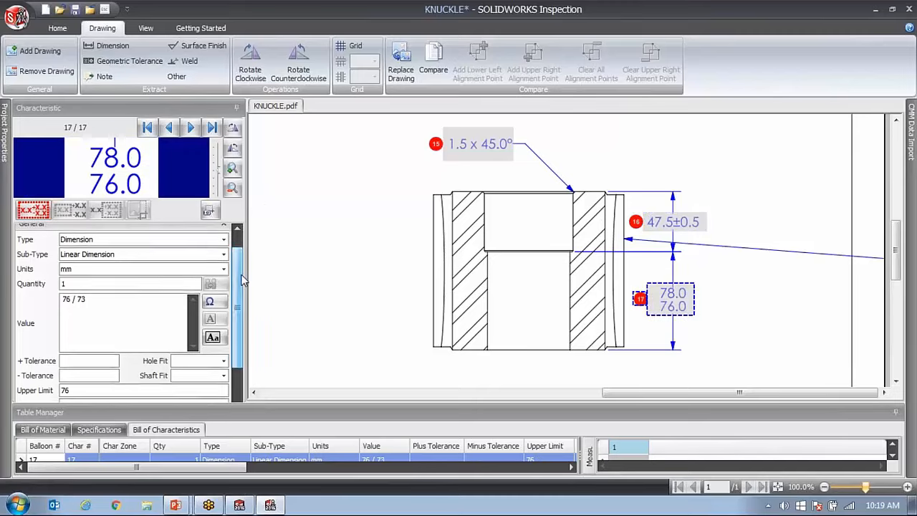
pyautogui.moveTo(240, 277); pyautogui.dragTo(188, 188)
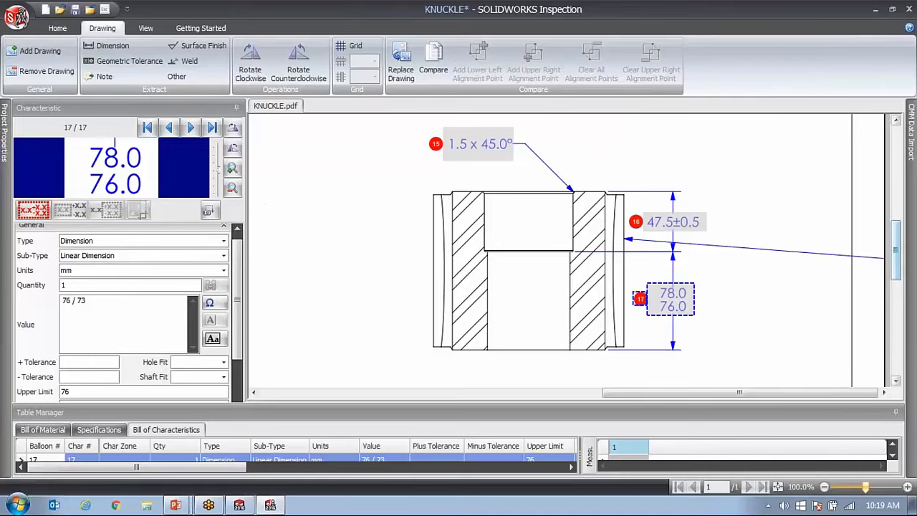
# Extract the boxed Ø65 diameter of the clevis view without its frame and review its captured properties.
pyautogui.moveTo(896, 250)
pyautogui.mouseDown()
pyautogui.moveTo(892, 177)
pyautogui.moveTo(893, 218)
pyautogui.mouseUp()
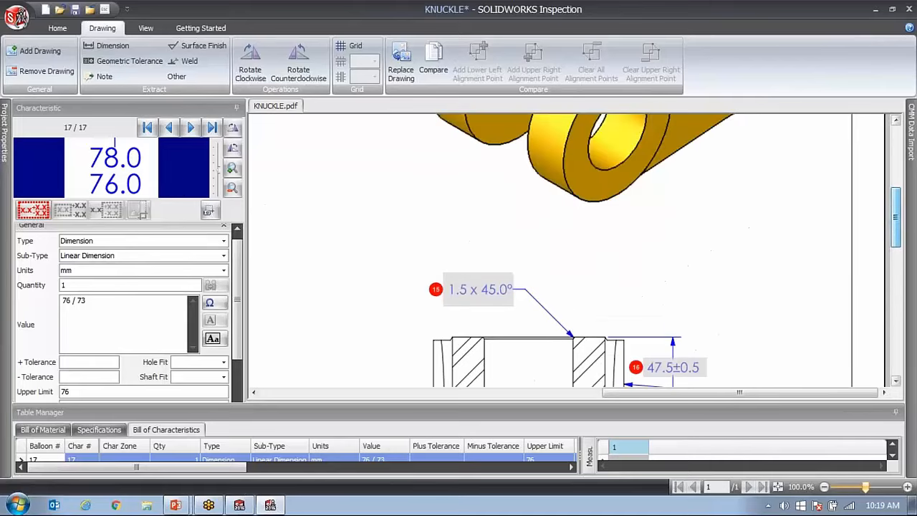
pyautogui.moveTo(749, 392); pyautogui.dragTo(531, 391)
pyautogui.scroll(-4, 535, 308)
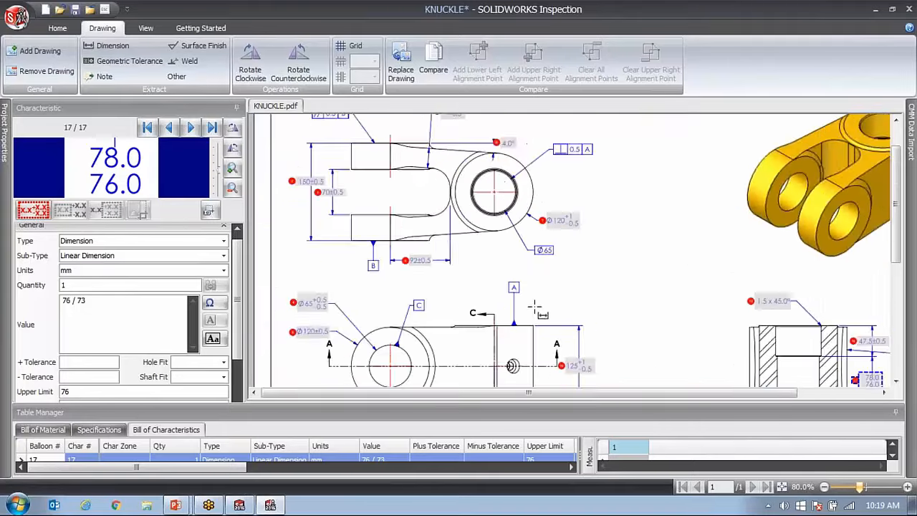
pyautogui.scroll(-1, 536, 308)
pyautogui.scroll(5, 522, 269)
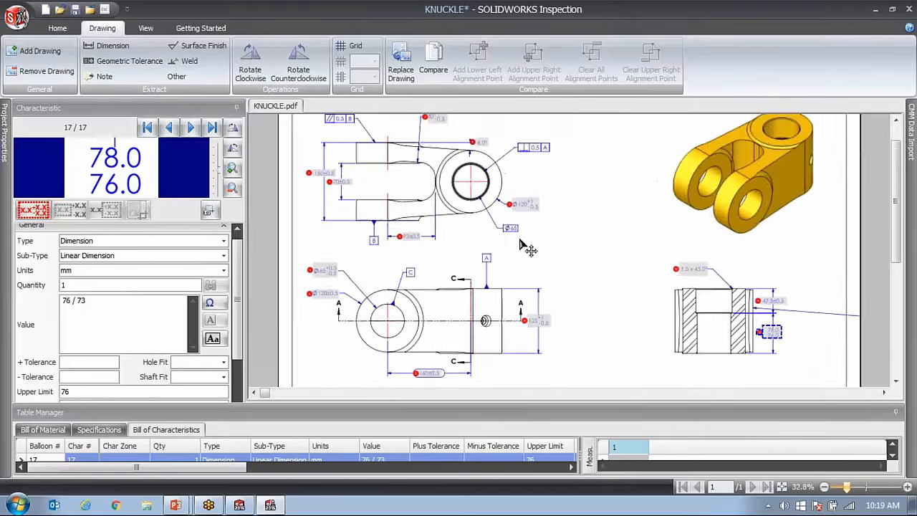
pyautogui.scroll(2, 499, 222)
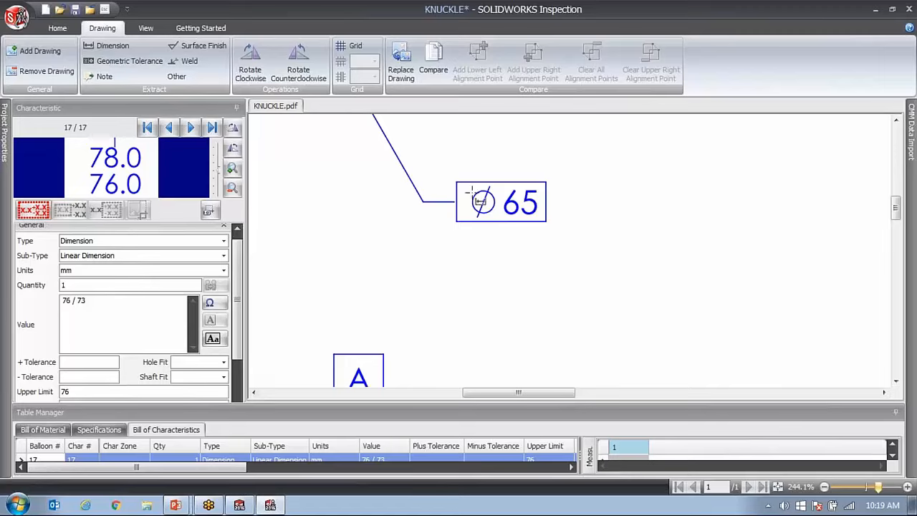
pyautogui.moveTo(466, 185); pyautogui.dragTo(541, 219)
pyautogui.moveTo(239, 303); pyautogui.dragTo(240, 275)
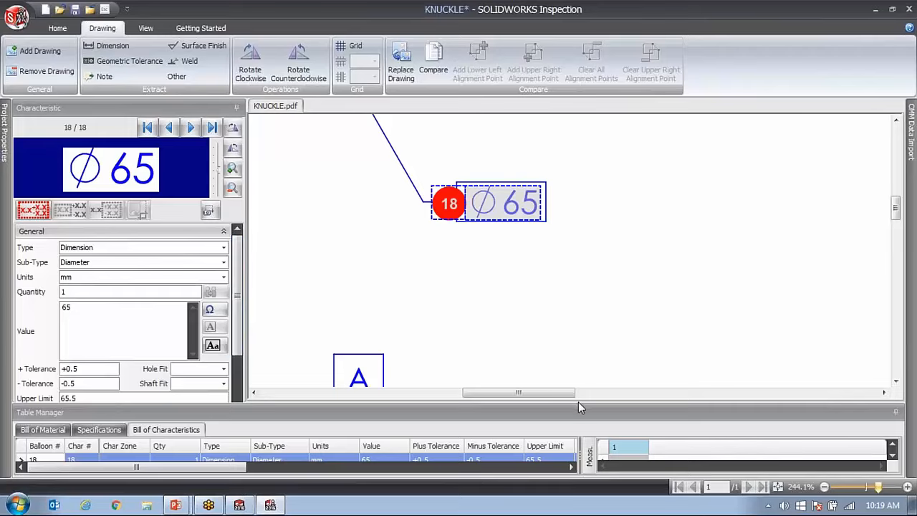
# Enlarge the Table Manager and review the extracted rows in the Bill of Characteristics.
pyautogui.moveTo(584, 342); pyautogui.dragTo(587, 273)
pyautogui.click(523, 374)
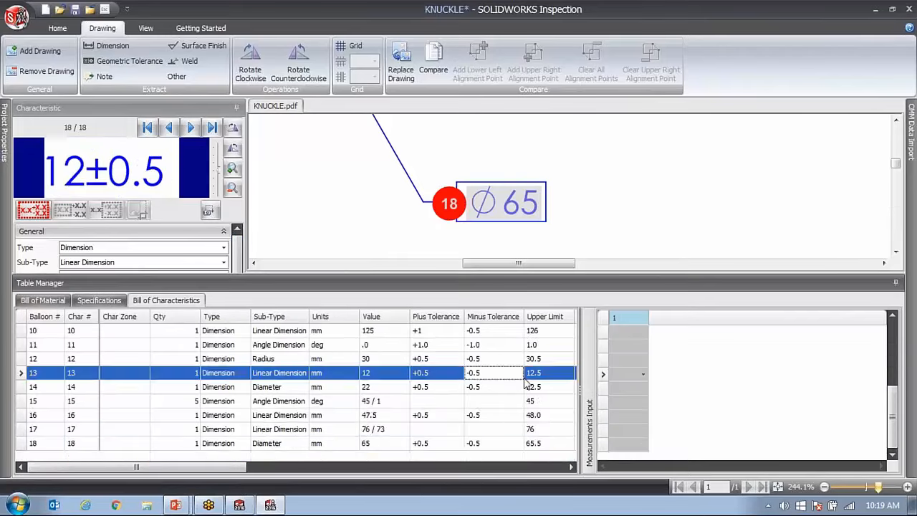
pyautogui.scroll(3, 465, 387)
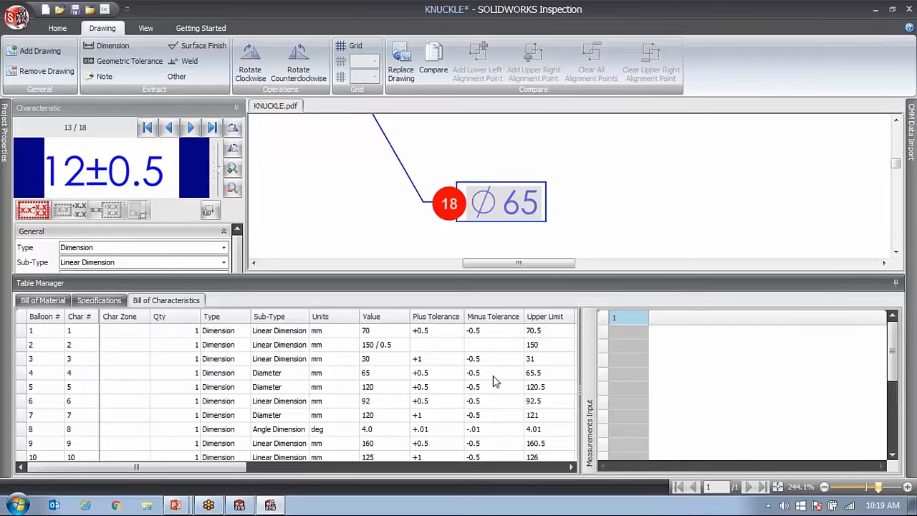
pyautogui.scroll(-3, 498, 376)
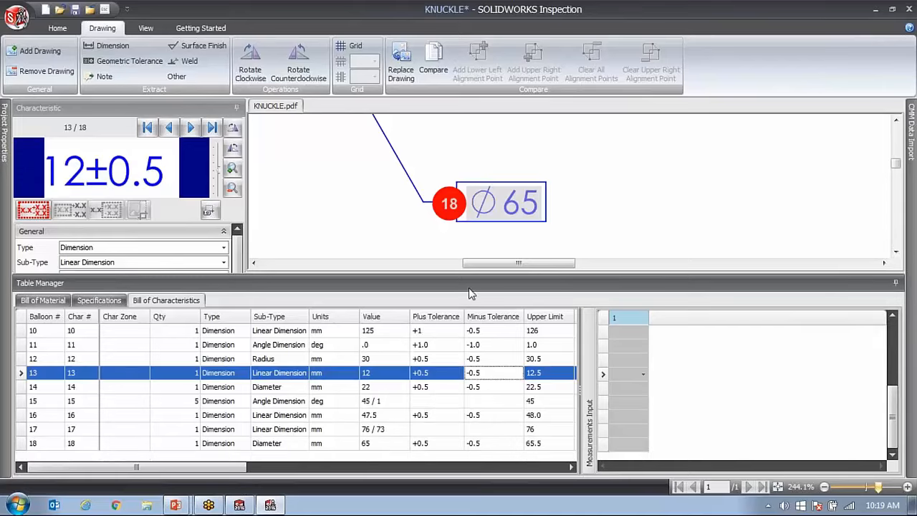
pyautogui.moveTo(464, 273); pyautogui.dragTo(464, 256)
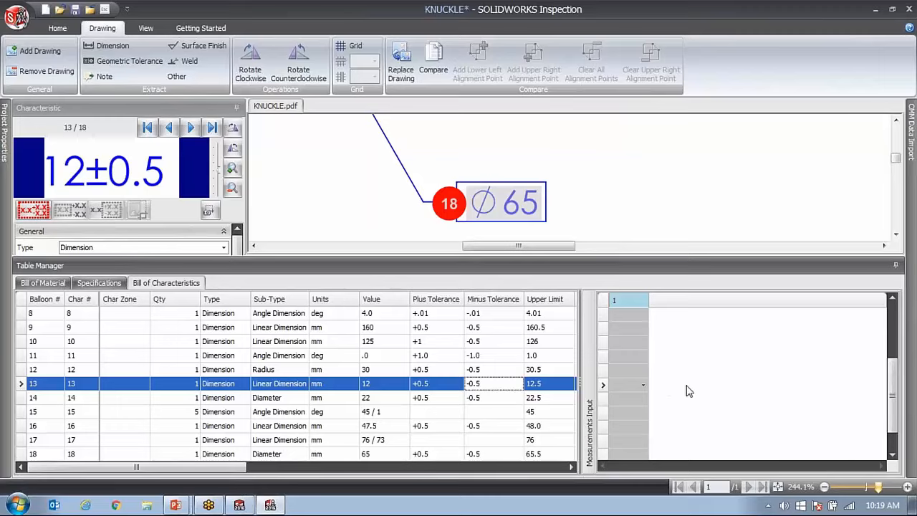
# Bring the upper and lower limits into view and enter 69.6 as the measured value of characteristic 1.
pyautogui.click(58, 28)
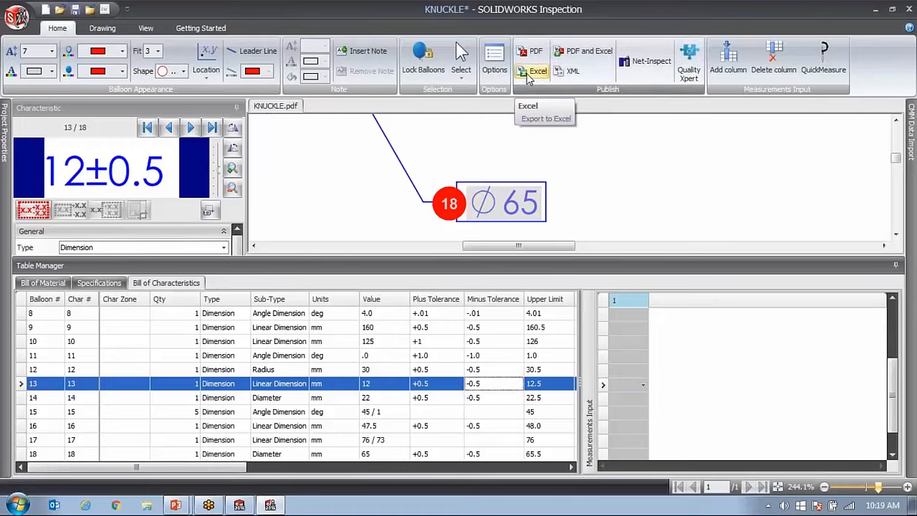
pyautogui.click(629, 327)
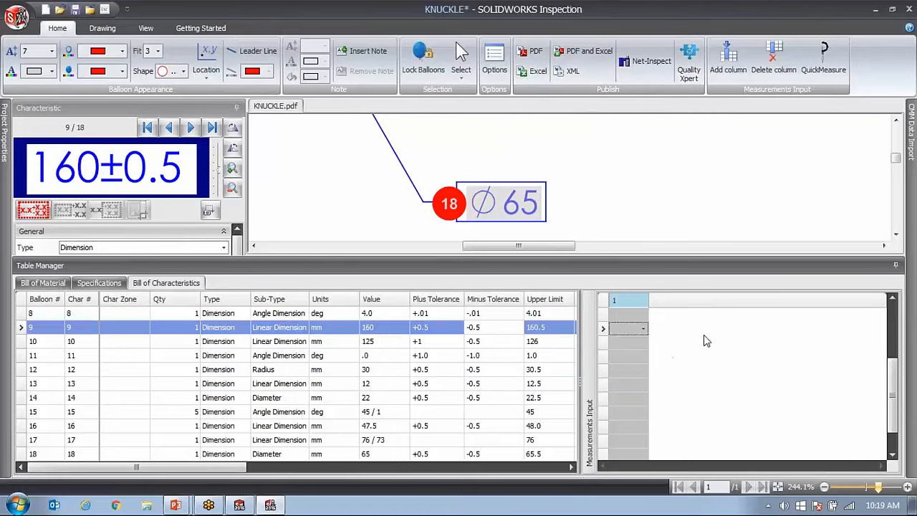
pyautogui.click(628, 315)
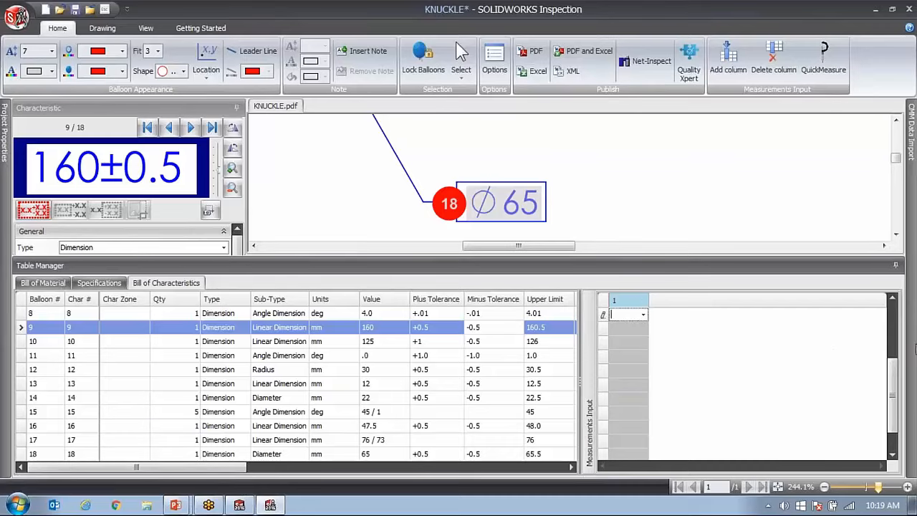
pyautogui.moveTo(893, 396); pyautogui.dragTo(892, 334)
pyautogui.click(825, 343)
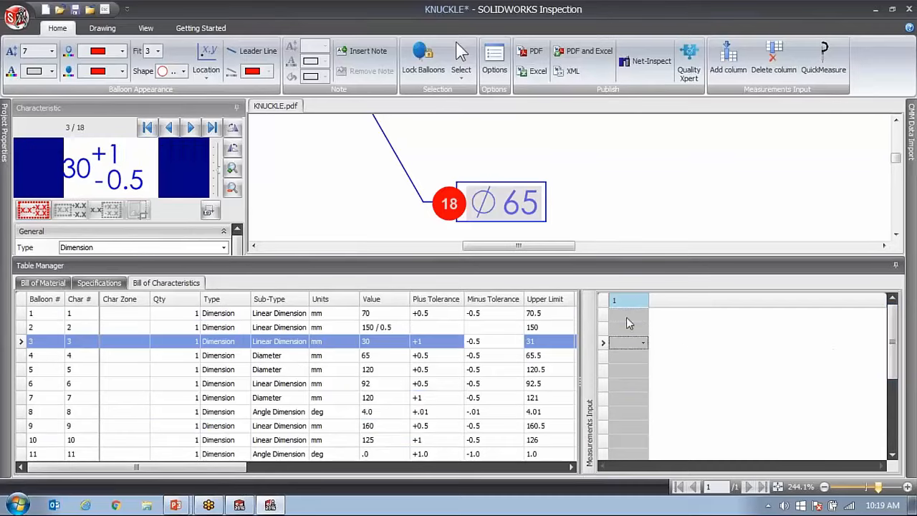
pyautogui.click(629, 316)
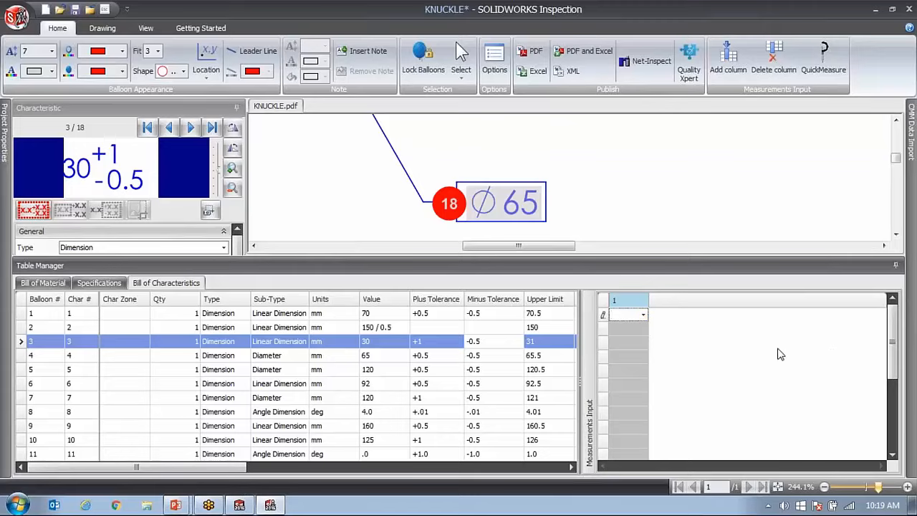
pyautogui.moveTo(205, 465); pyautogui.dragTo(249, 466)
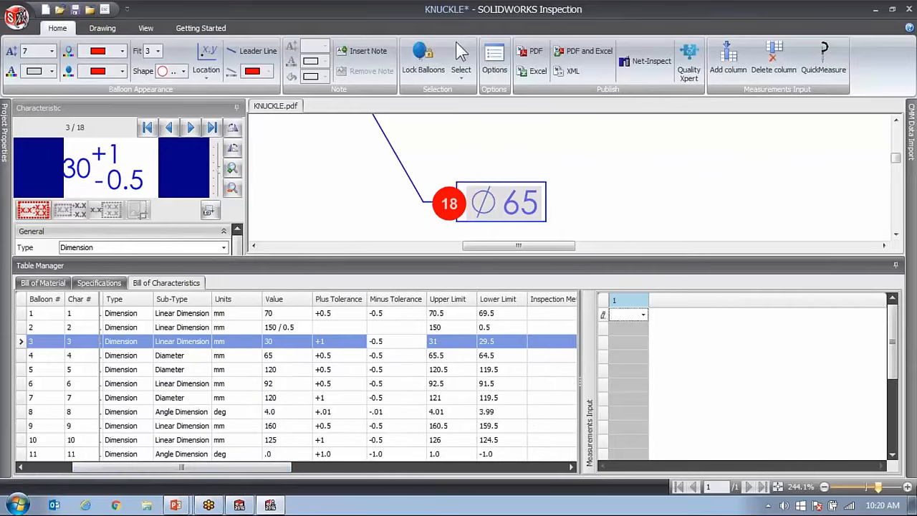
pyautogui.write('69.6')
pyautogui.press('Return')
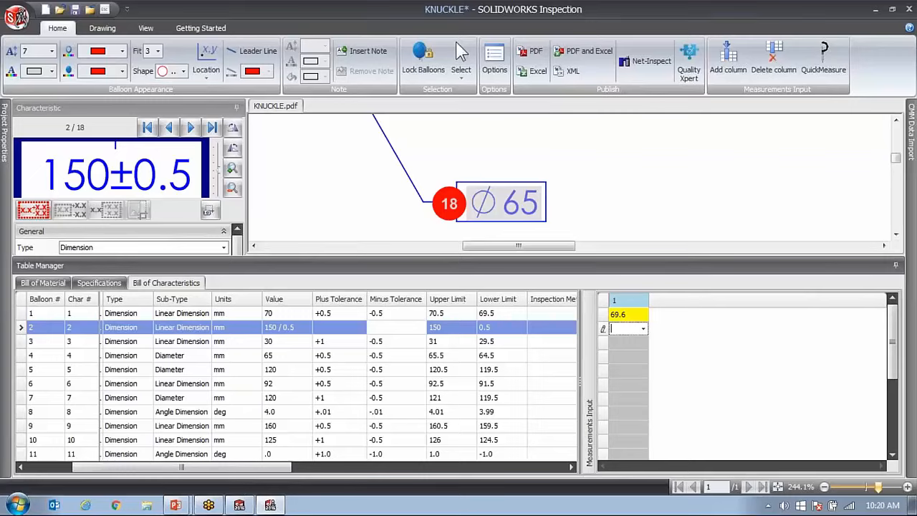
# Record the measurement results Pass, Fail, Marginal and Pass for characteristics 2 to 5 respectively.
pyautogui.write('s')
pyautogui.press('Return')
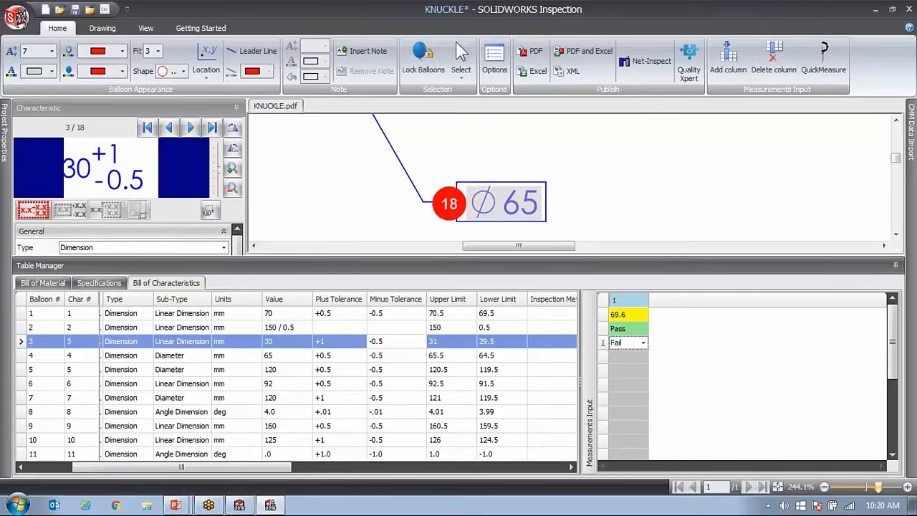
pyautogui.press('Return')
pyautogui.write('Margi')
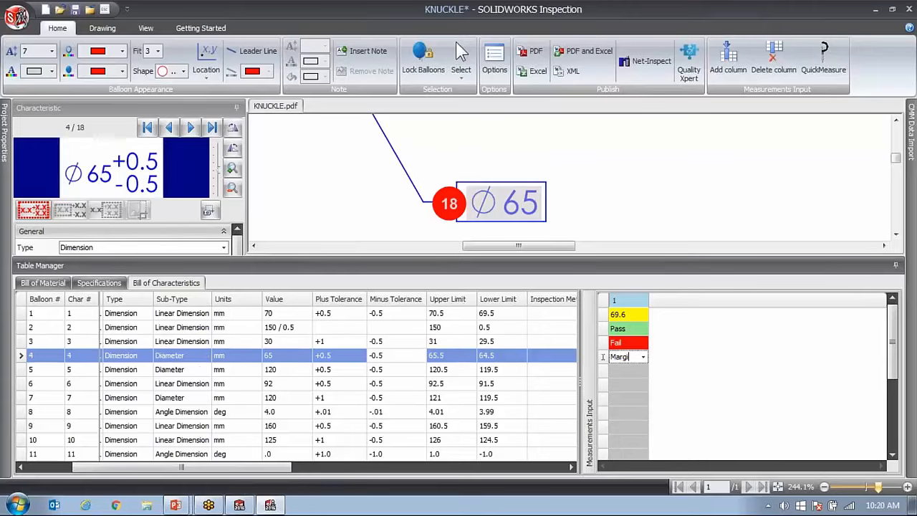
pyautogui.write('nal')
pyautogui.press('Return')
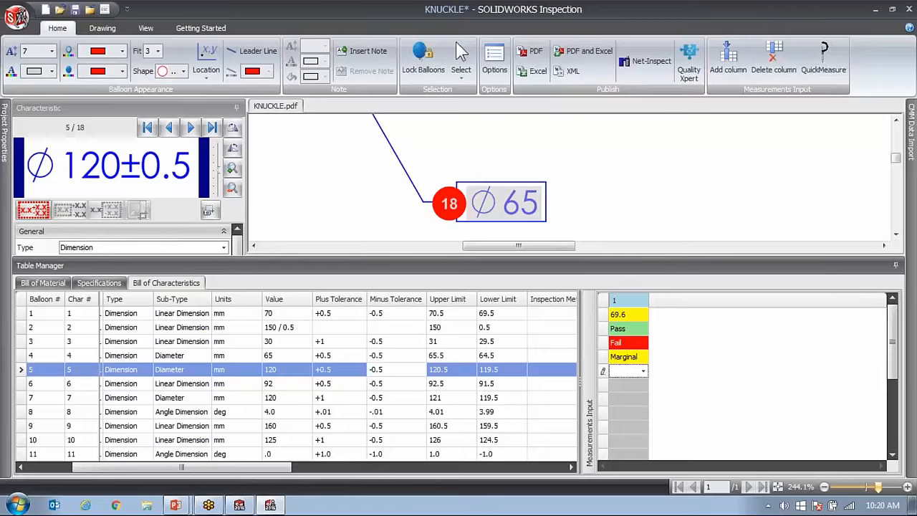
pyautogui.write('Pass')
pyautogui.press('Return')
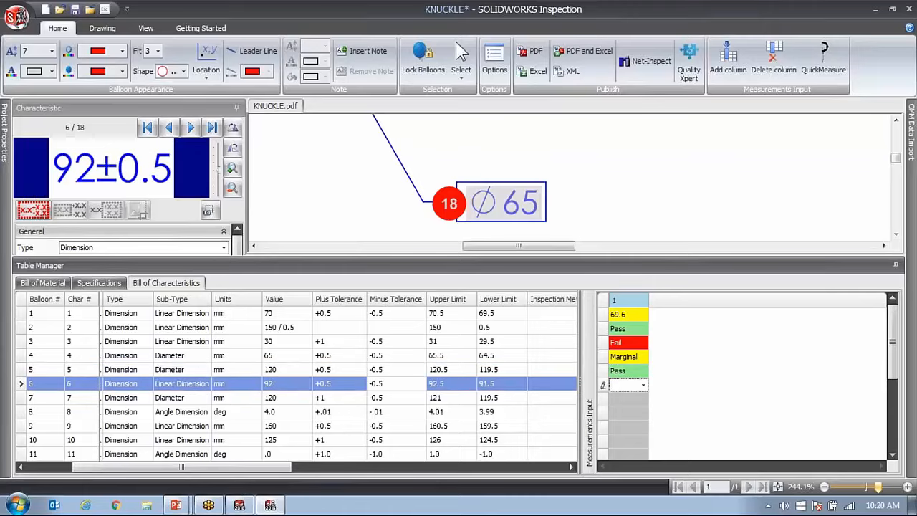
# Enter the measured values 91.9 for characteristic 6 and 119.9 for characteristic 7.
pyautogui.write('91.6')
pyautogui.press('Return')
pyautogui.press('Up')
pyautogui.write('91')
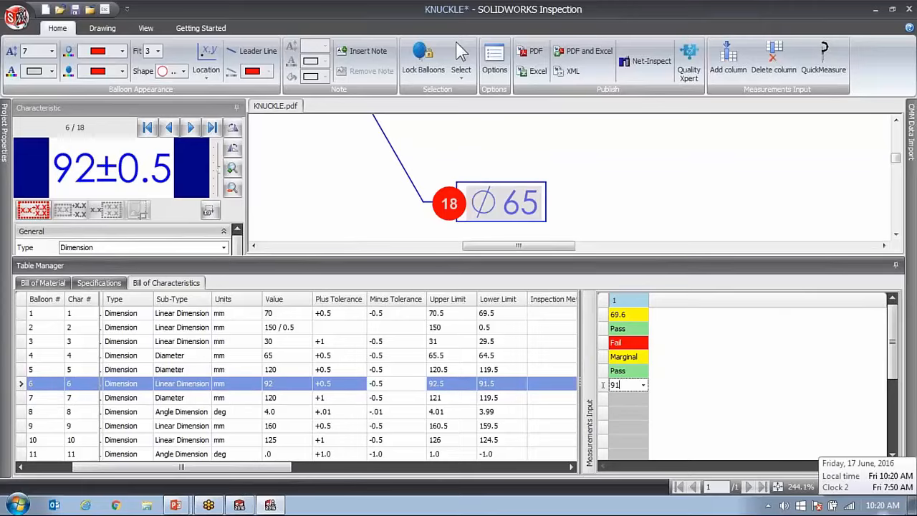
pyautogui.write('.9')
pyautogui.press('Return')
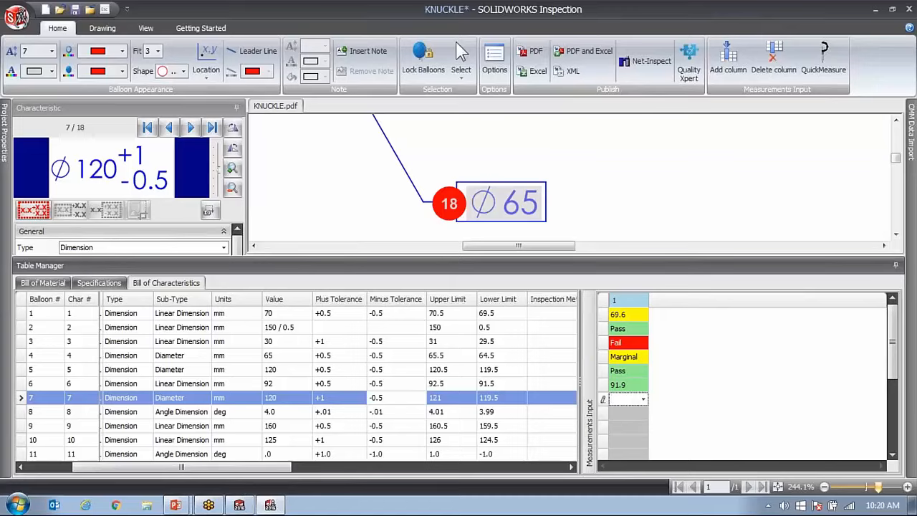
pyautogui.write('119.9')
pyautogui.press('Return')
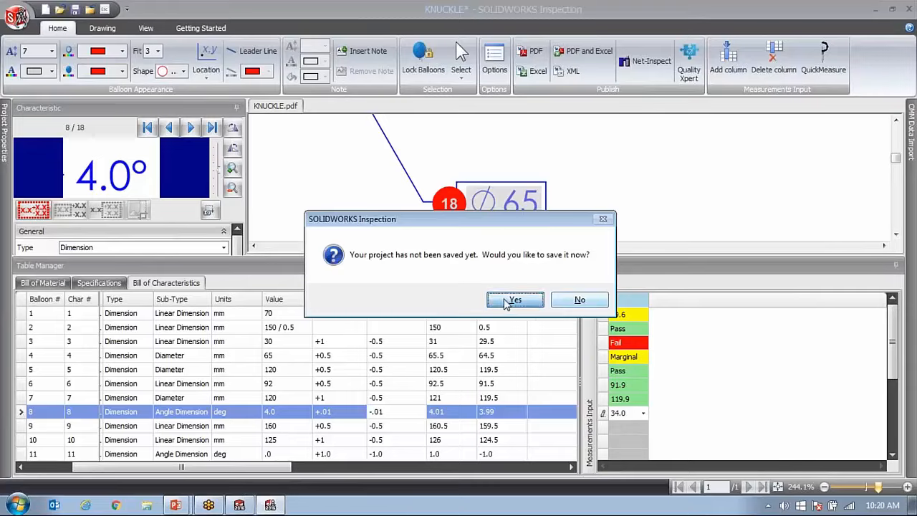
# Accept saving the project and store it as KNUCKLE1.ixprj in the Files folder.
pyautogui.click(515, 300)
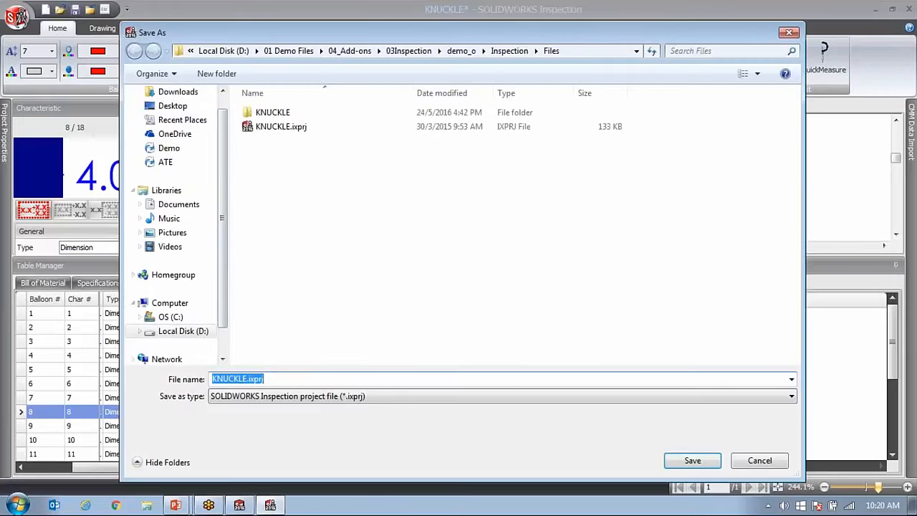
pyautogui.click(247, 378)
pyautogui.write('1')
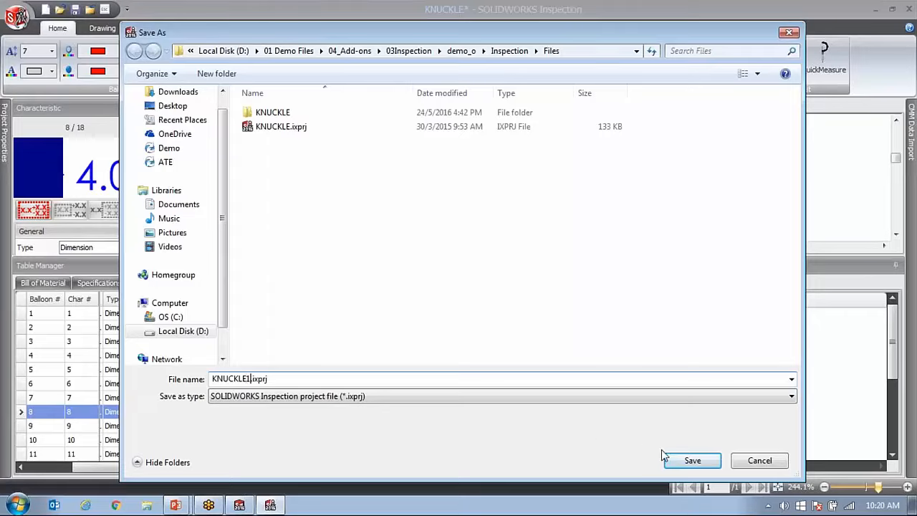
pyautogui.click(687, 462)
# Enter the measured values 4.0 for characteristic 8 and 160.5 for characteristic 9.
pyautogui.click(624, 413)
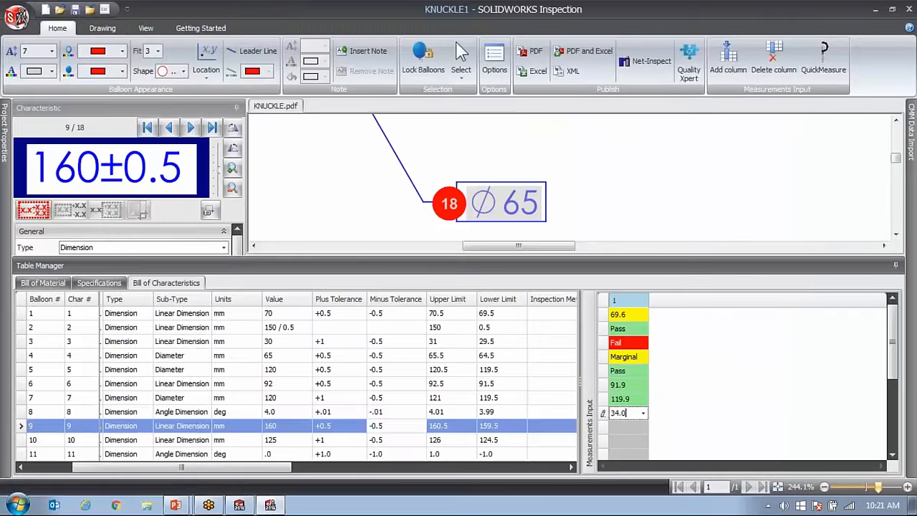
pyautogui.write('4.0')
pyautogui.press('Return')
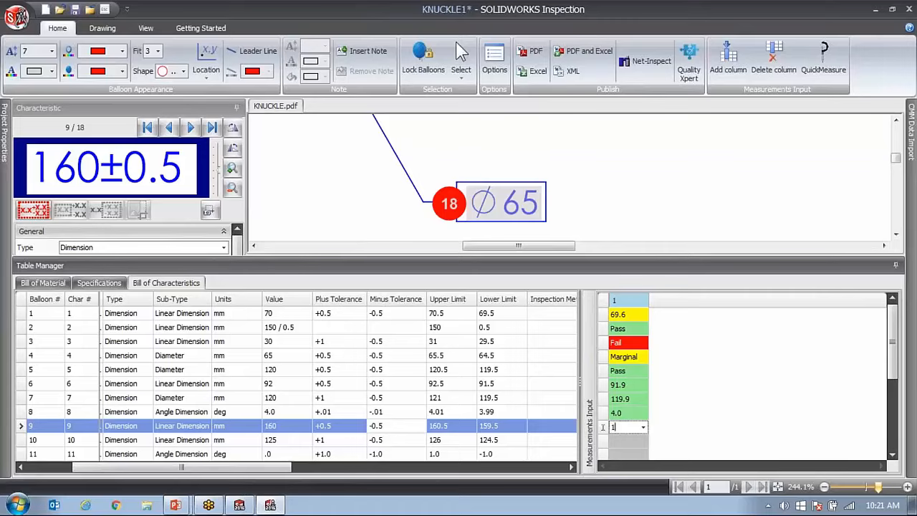
pyautogui.press('Return')
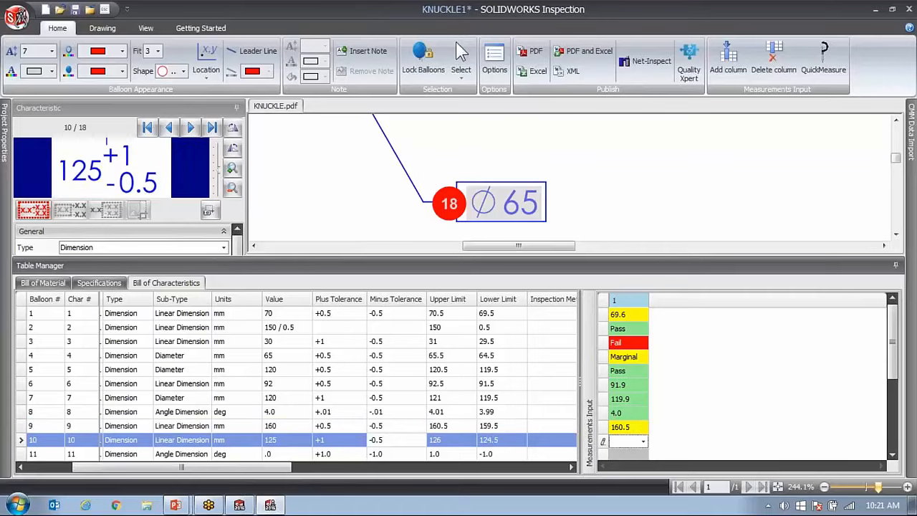
# Record the measurement result Pass for characteristics 10 and 11.
pyautogui.scroll(-2, 638, 426)
pyautogui.middleClick(637, 421)
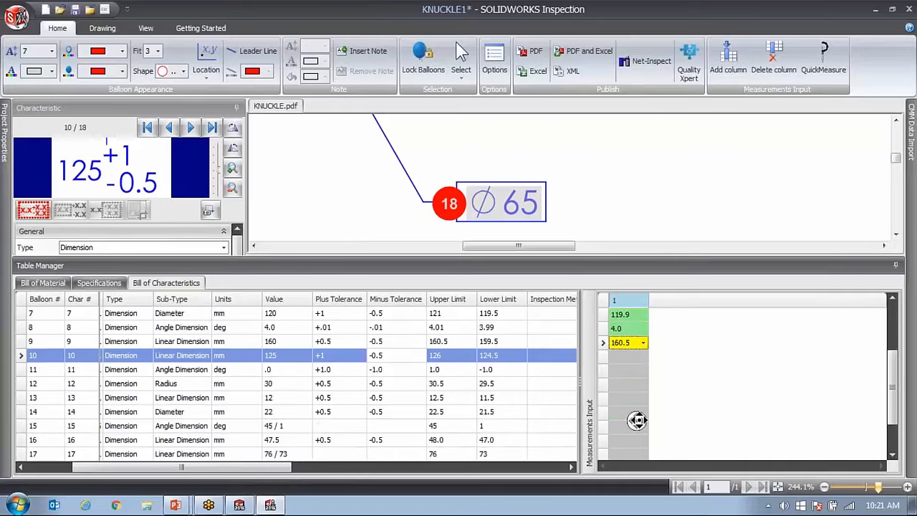
pyautogui.scroll(-1, 630, 364)
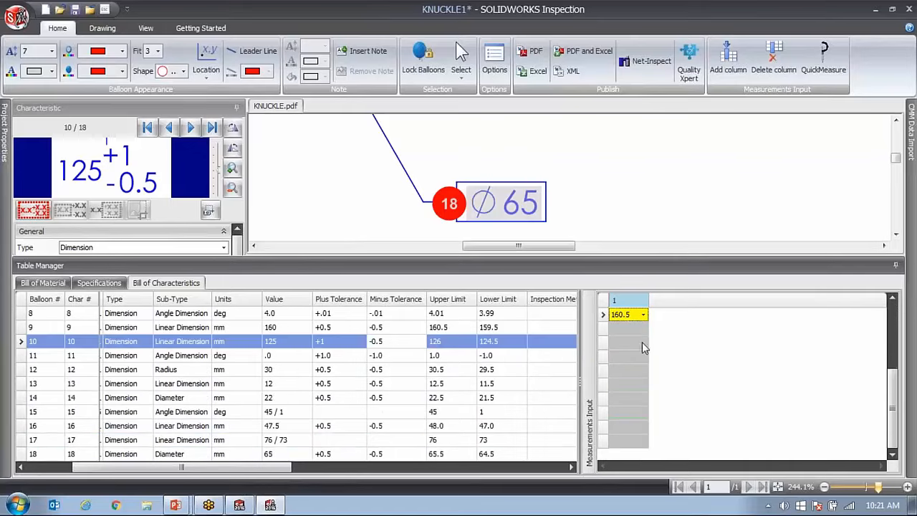
pyautogui.write('pass')
pyautogui.press('Return')
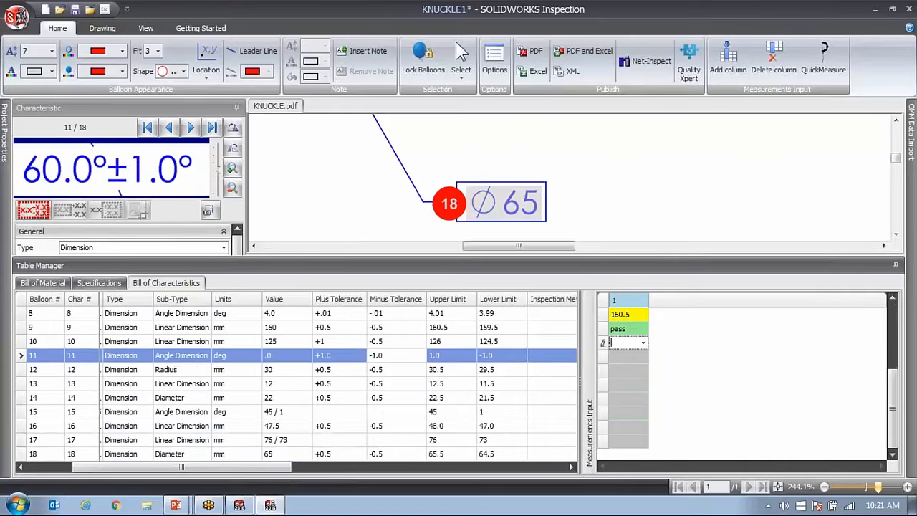
pyautogui.write('Pass')
pyautogui.press('Return')
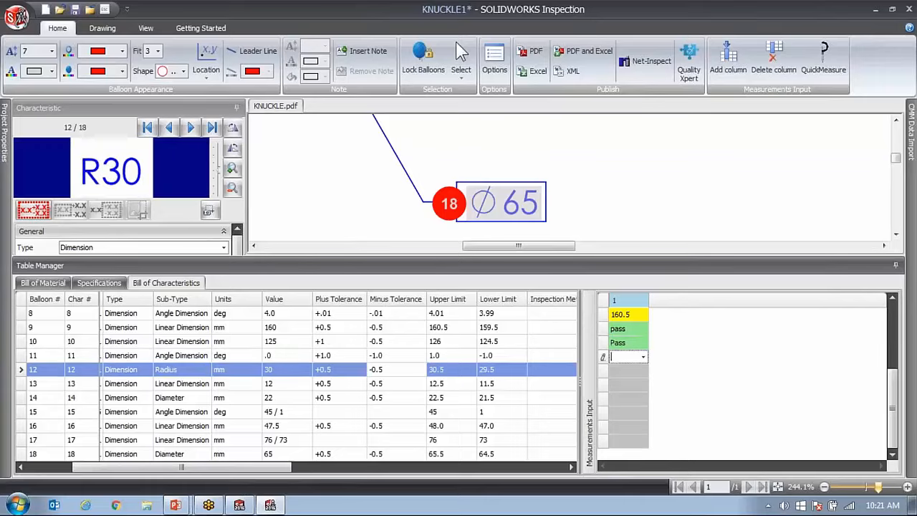
# Record the measurement result Pass for characteristics 12 through 16.
pyautogui.write('P')
pyautogui.moveTo(627, 356); pyautogui.dragTo(604, 361)
pyautogui.press('Return')
pyautogui.write('Pass')
pyautogui.press('Return')
pyautogui.write('Pass')
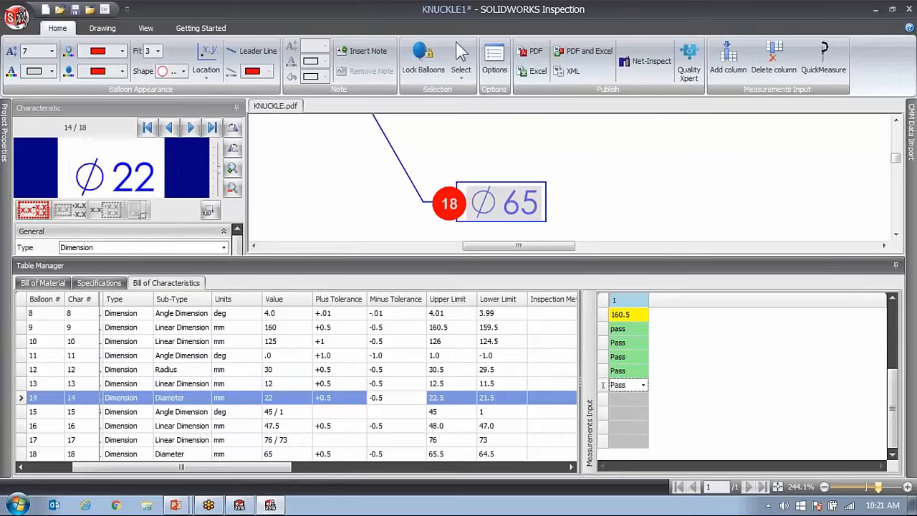
pyautogui.press('Return')
pyautogui.write('Pass')
pyautogui.press('Return')
pyautogui.write('Pass')
pyautogui.press('Return')
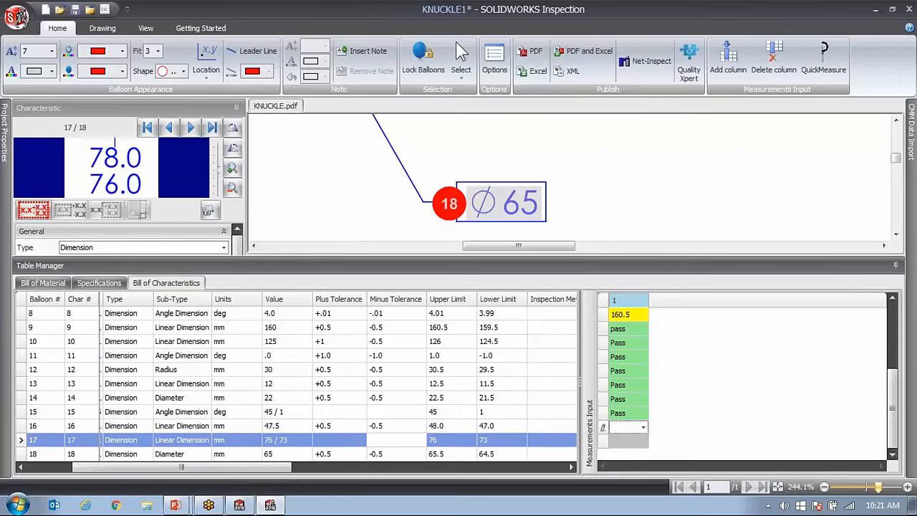
# Record the measurement results Fail for characteristic 17 and Marginal for characteristic 18.
pyautogui.write('Fa')
pyautogui.press('Return')
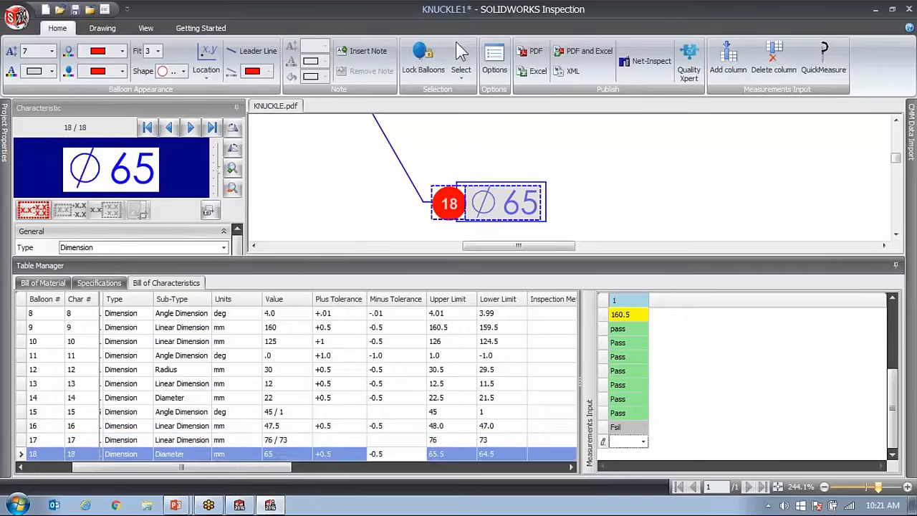
pyautogui.press('Up')
pyautogui.write('F')
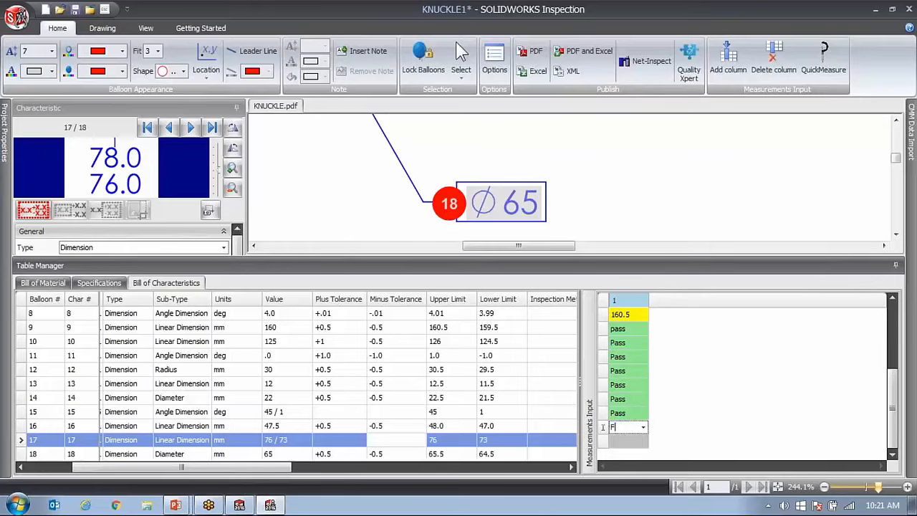
pyautogui.press('Return')
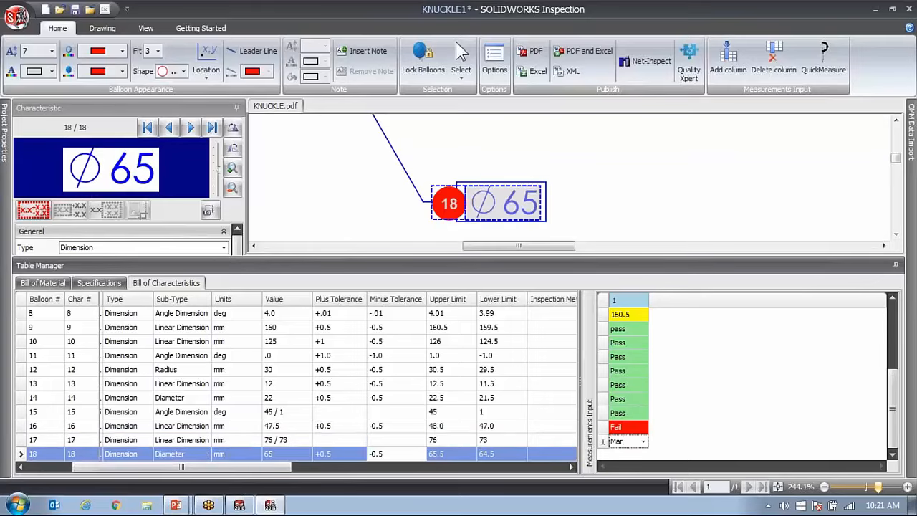
pyautogui.press('Return')
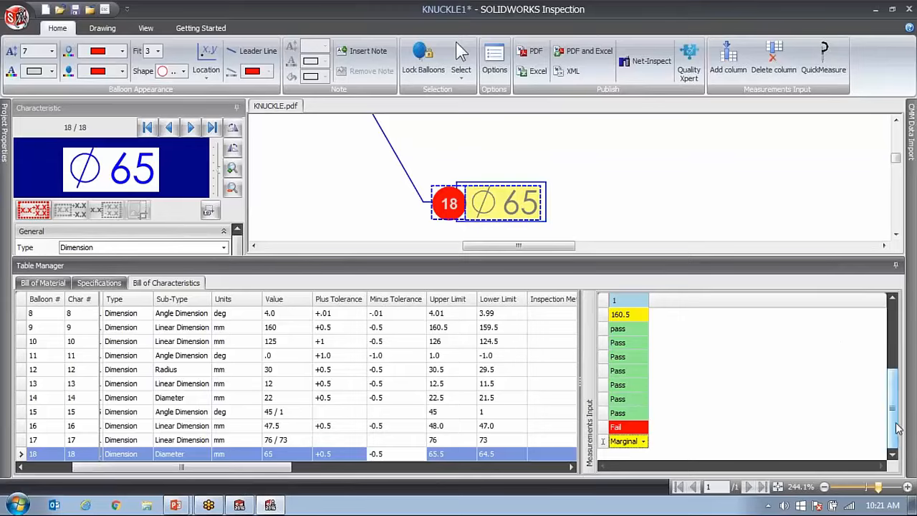
# Reduce the Table Manager's height and examine the colour-coded measurement results across the whole drawing sheet.
pyautogui.moveTo(893, 428); pyautogui.dragTo(889, 294)
pyautogui.click(690, 328)
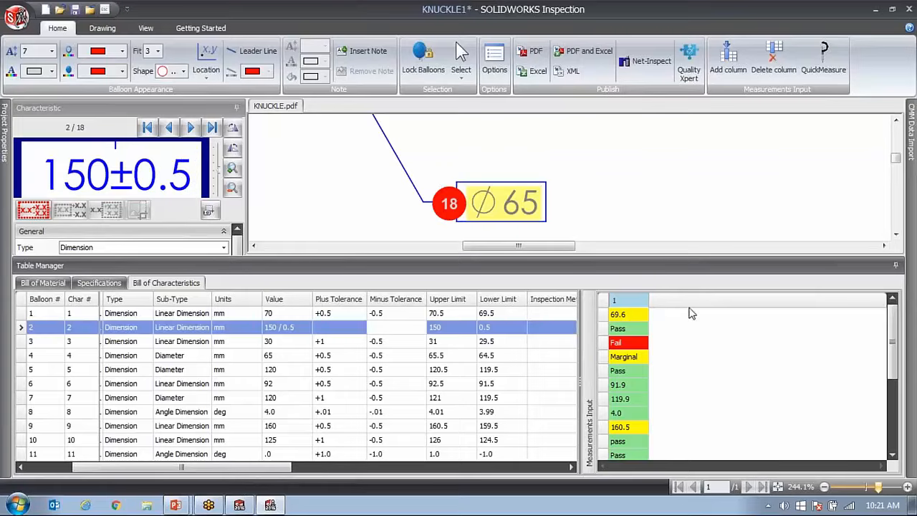
pyautogui.moveTo(680, 260); pyautogui.dragTo(685, 380)
pyautogui.scroll(-10, 686, 287)
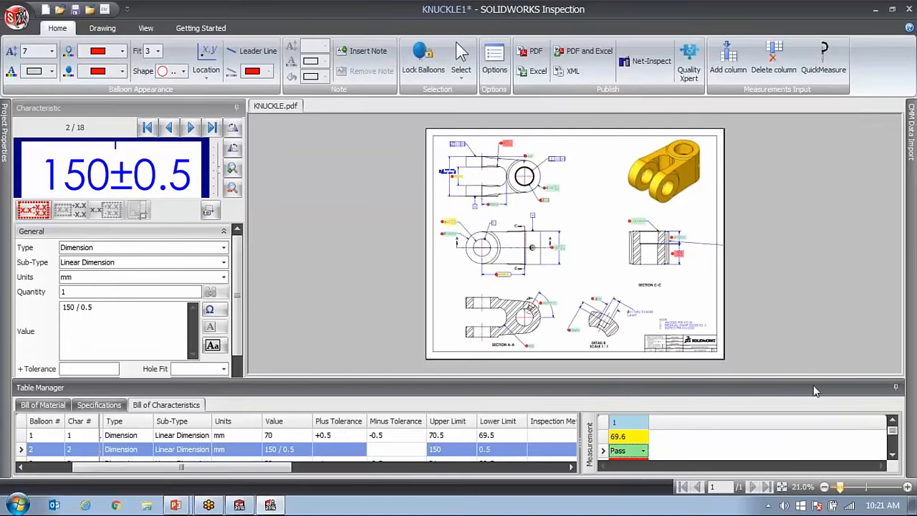
# Add a second measurement column to the Bill of Characteristics and increase the Table Manager's height.
pyautogui.rightClick(666, 422)
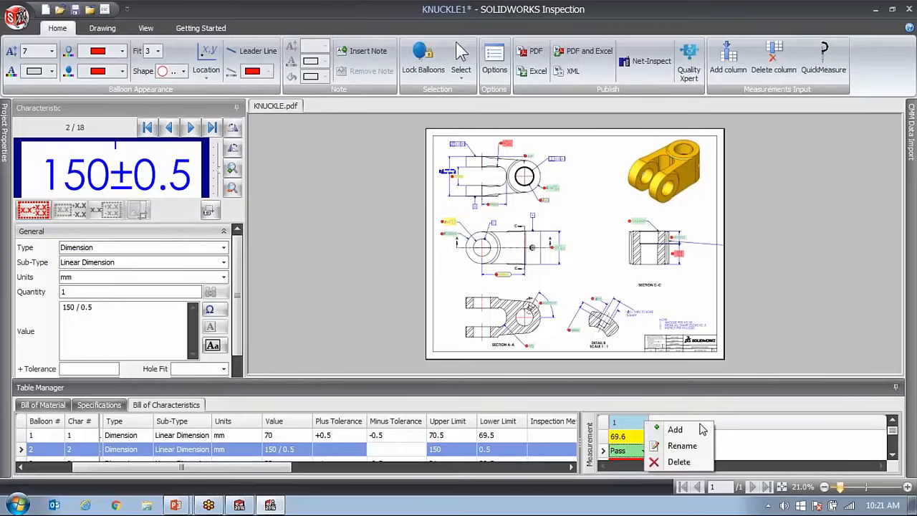
pyautogui.click(696, 429)
pyautogui.moveTo(842, 388); pyautogui.dragTo(831, 285)
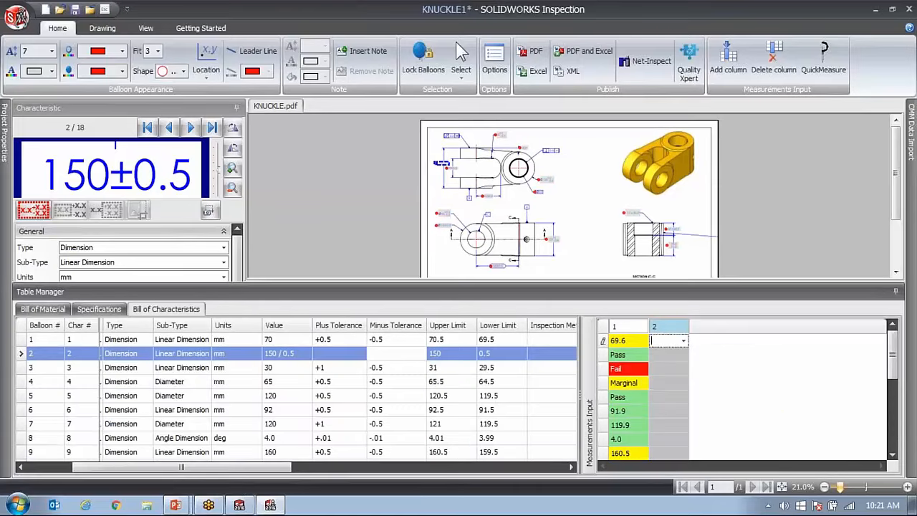
# Record the measurement result Pass for characteristics 1 through 7 in the second measurement column.
pyautogui.write('Pass')
pyautogui.press('Return')
pyautogui.write('Pass')
pyautogui.press('Return')
pyautogui.write('Pass')
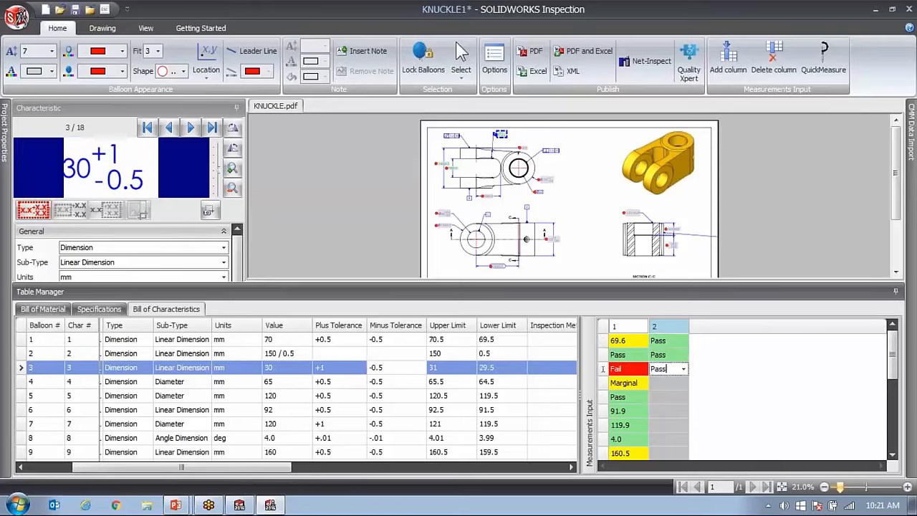
pyautogui.press('Return')
pyautogui.write('Pass')
pyautogui.press('Return')
pyautogui.write('Pass')
# Record the measurement result Pass for characteristics 8 through 15 in the second measurement column.
pyautogui.press('Return')
pyautogui.press('Return')
pyautogui.write('Pass')
pyautogui.press('Return')
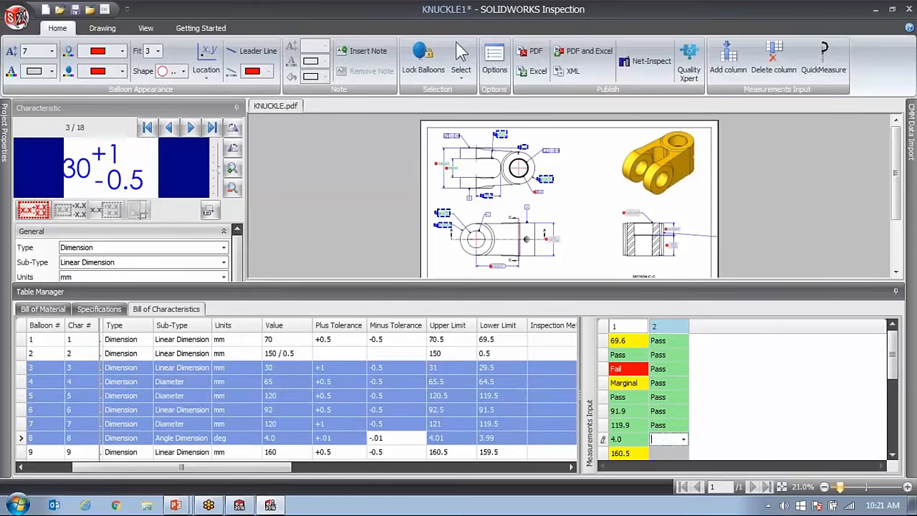
pyautogui.write('Pass')
pyautogui.press('Return')
pyautogui.write('Pass')
pyautogui.press('Return')
pyautogui.write('Pass')
# Record Fail for characteristic 16, Marginal for characteristic 17 and Fail for characteristic 18 in the second measurement column.
pyautogui.press('Return')
pyautogui.write('Pass')
pyautogui.press('Return')
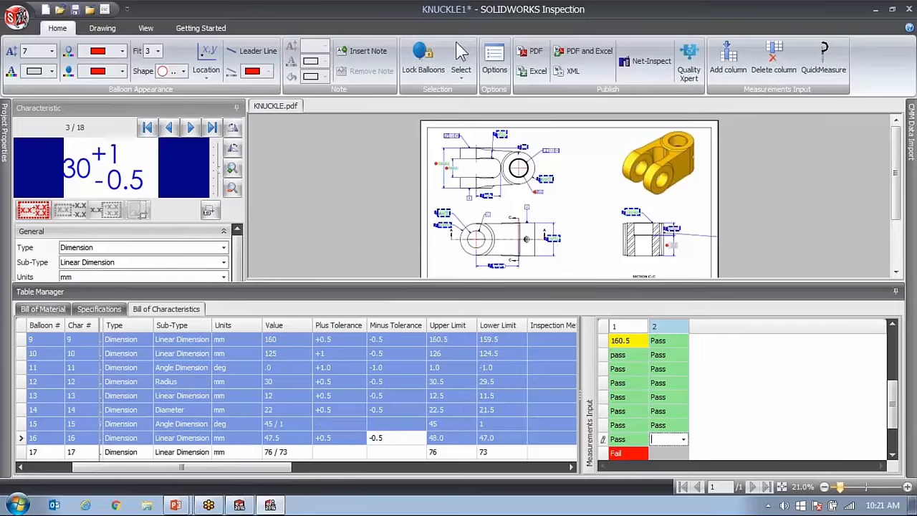
pyautogui.write('Fail')
pyautogui.press('Return')
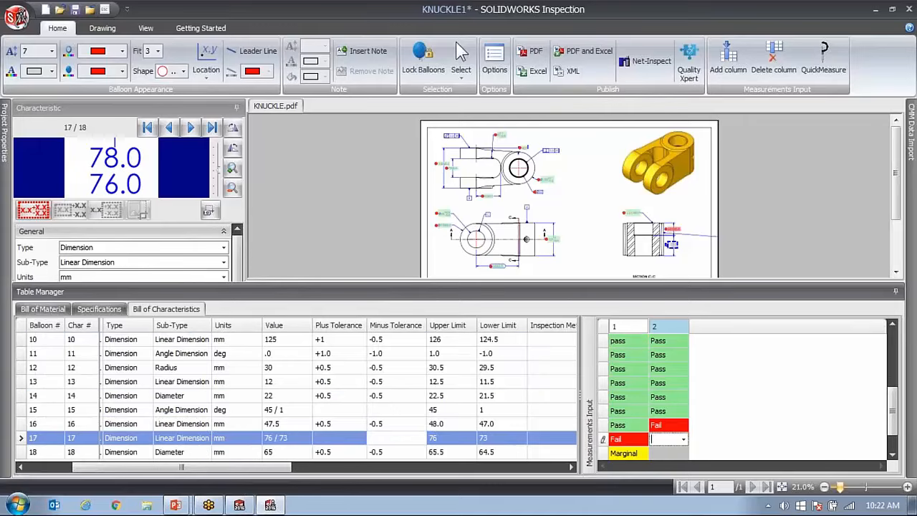
pyautogui.write('P')
pyautogui.press('Return')
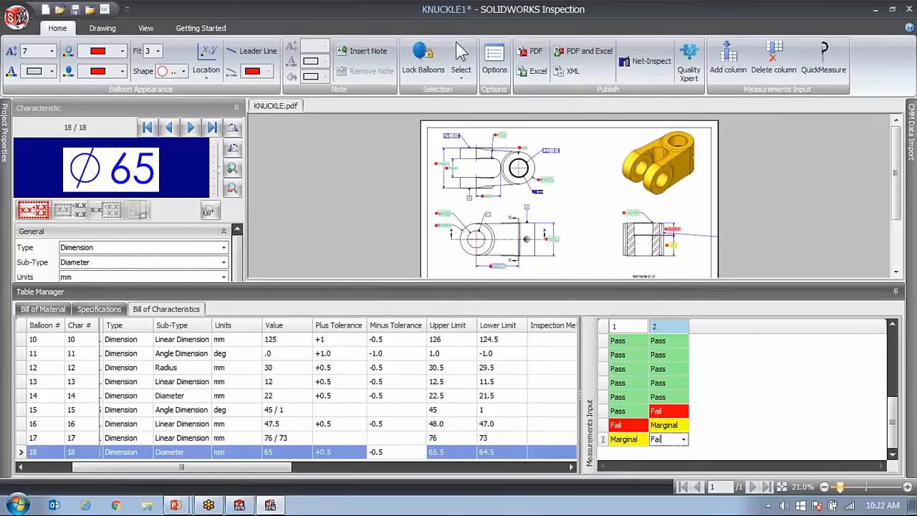
pyautogui.press('Return')
pyautogui.click(676, 383)
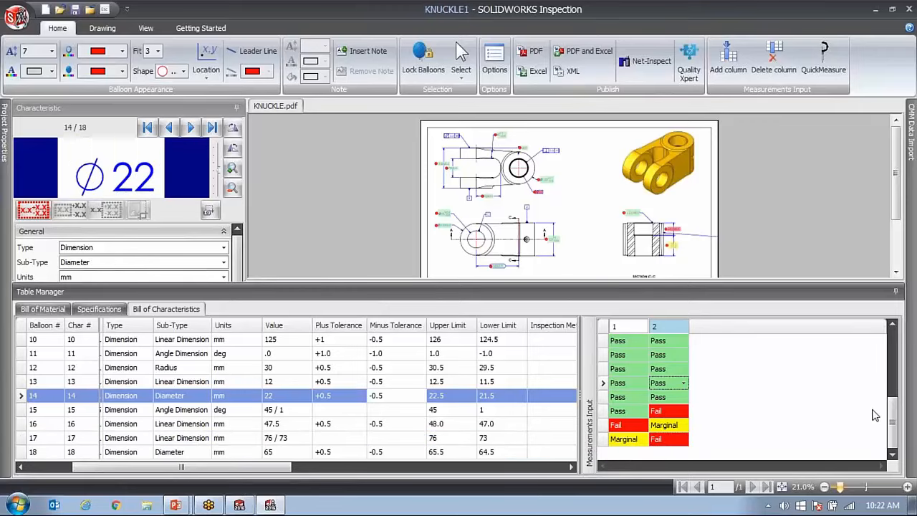
# Reduce the Table Manager's height and alternate between measurement columns 1 and 2 to compare their colour-coded results on the drawing.
pyautogui.click(627, 328)
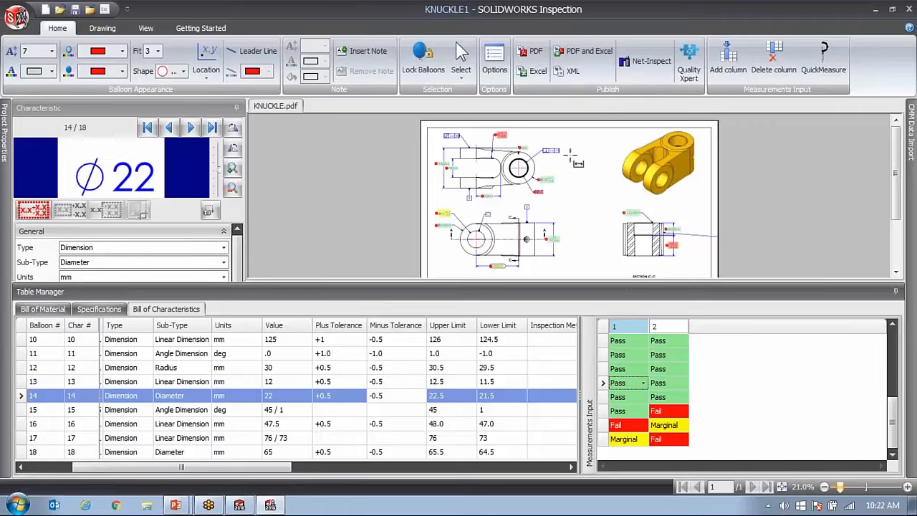
pyautogui.click(669, 326)
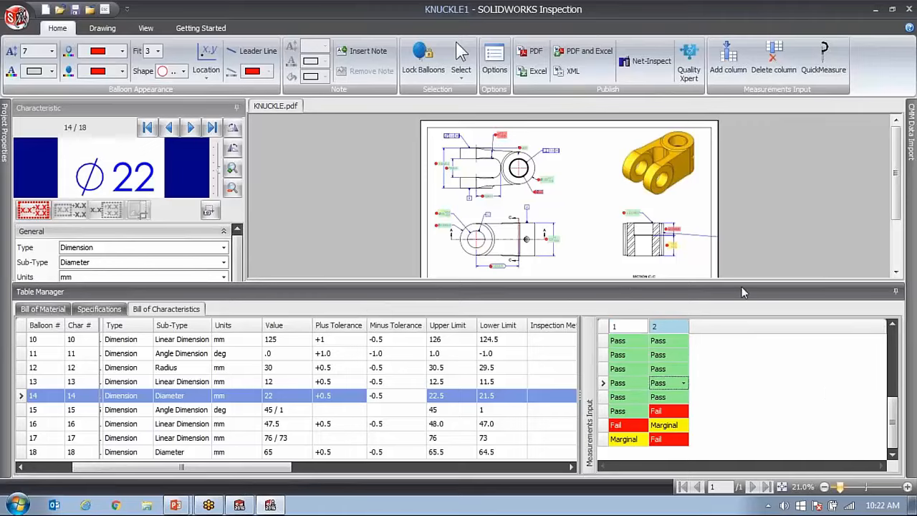
pyautogui.moveTo(742, 289); pyautogui.dragTo(745, 372)
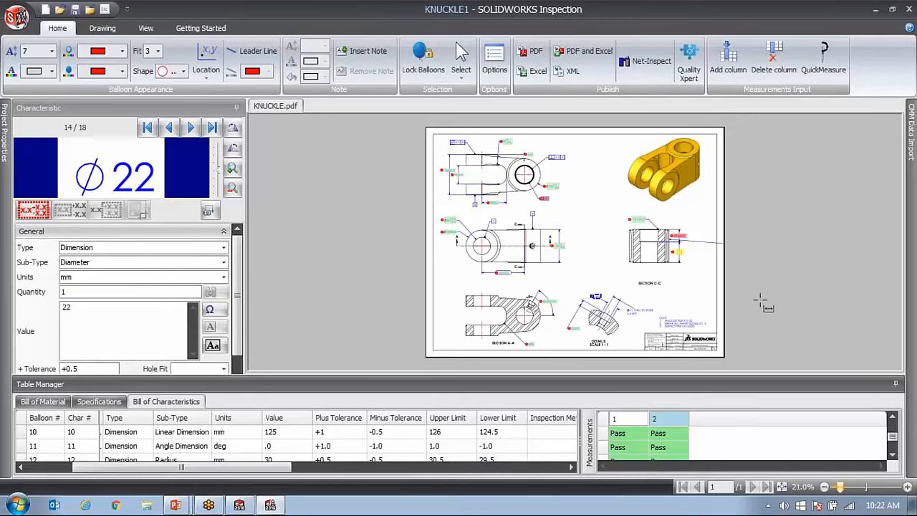
pyautogui.click(640, 420)
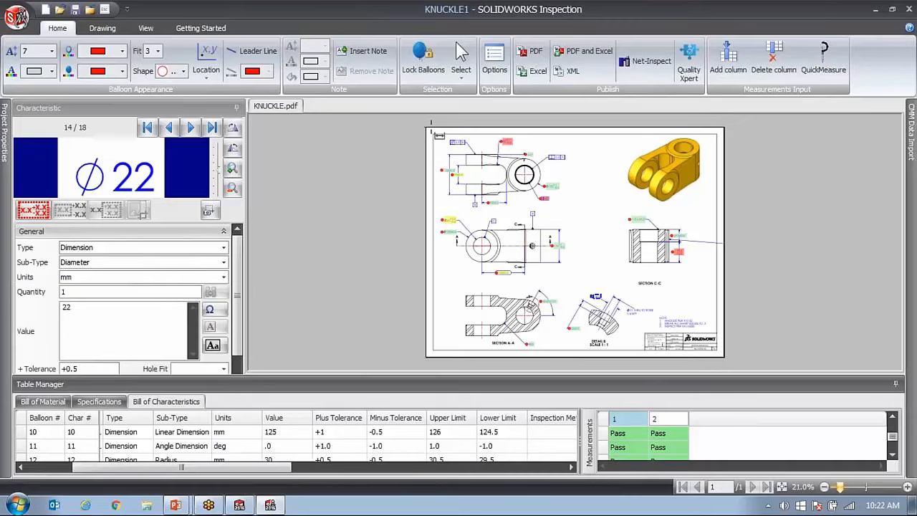
# Publish the ballooned drawing to PDF as KNUCKLE-ballooned.pdf in a new folder on the Desktop.
pyautogui.click(522, 72)
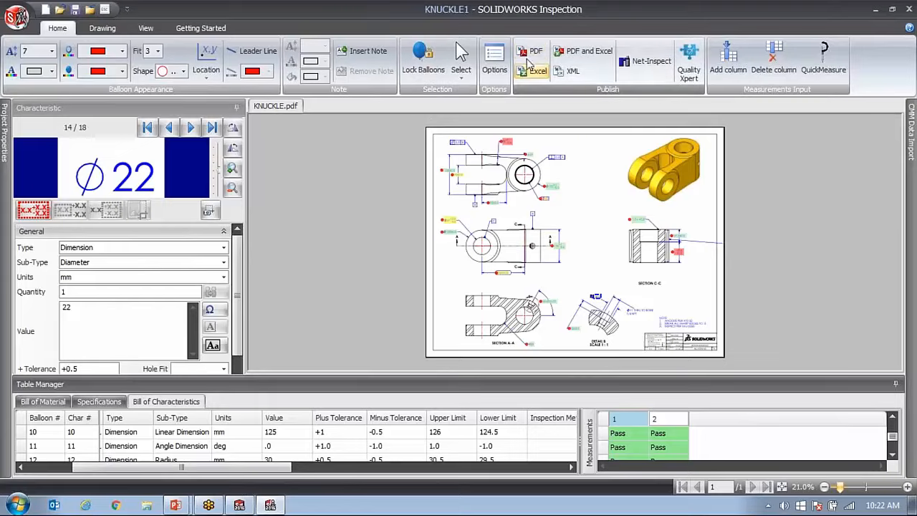
pyautogui.click(544, 60)
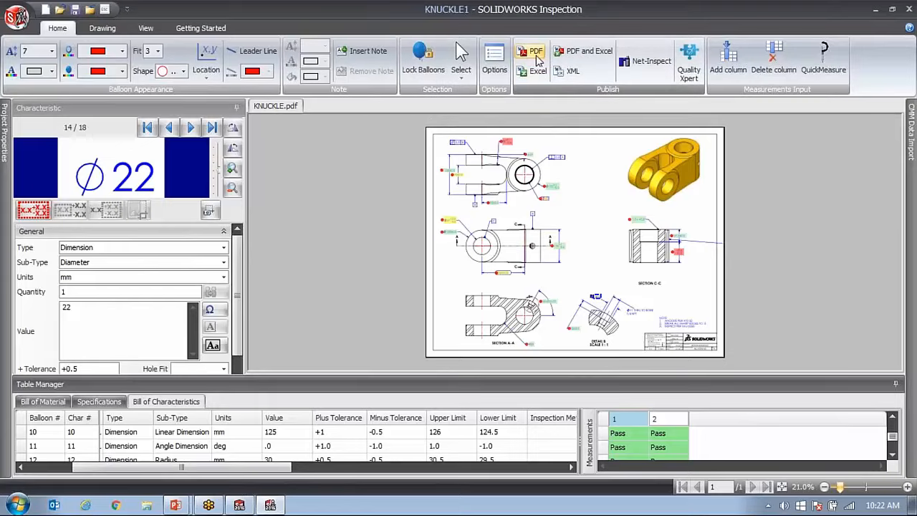
pyautogui.scroll(1, 221, 106)
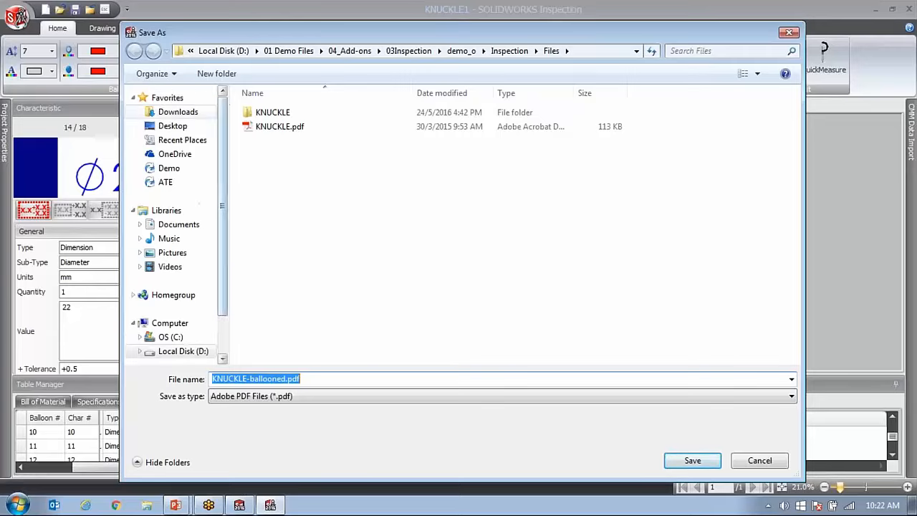
pyautogui.click(172, 125)
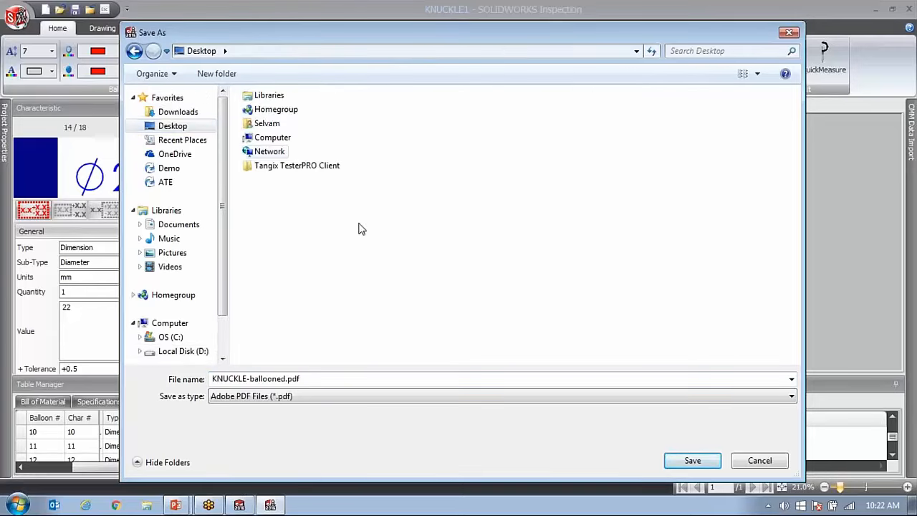
pyautogui.click(214, 74)
pyautogui.doubleClick(275, 182)
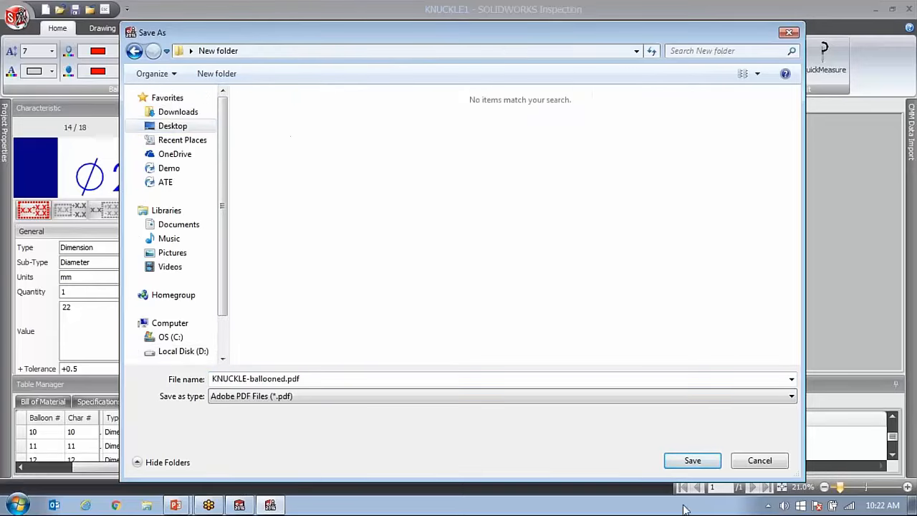
pyautogui.click(689, 460)
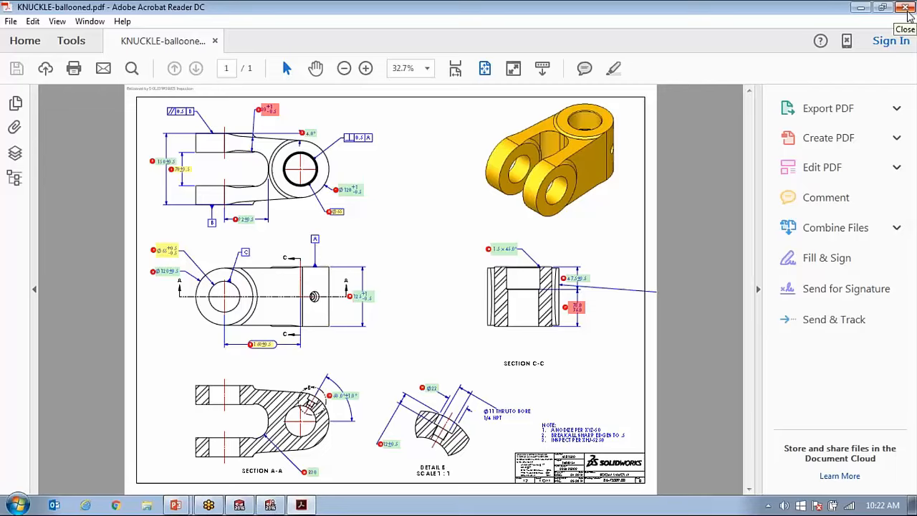
# Switch to the running PowerPoint slide show and advance to the Productivity Tools slide.
pyautogui.click(185, 505)
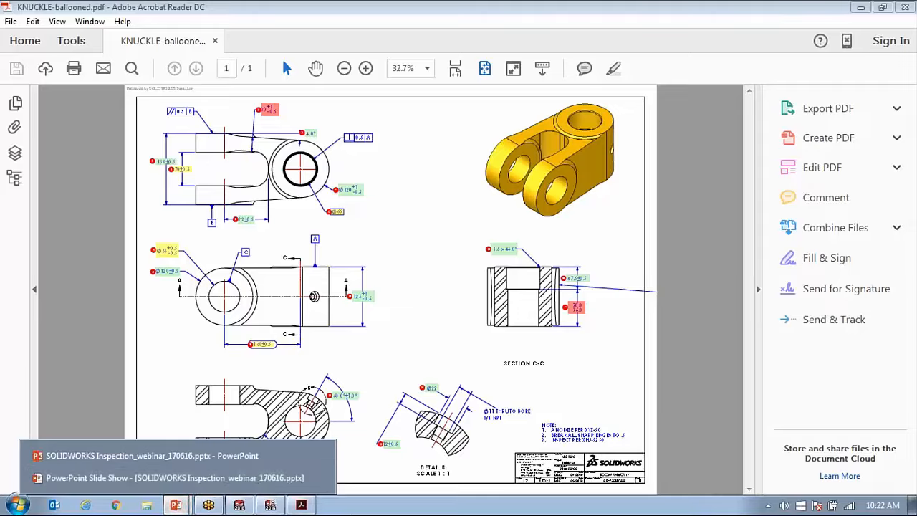
pyautogui.click(192, 480)
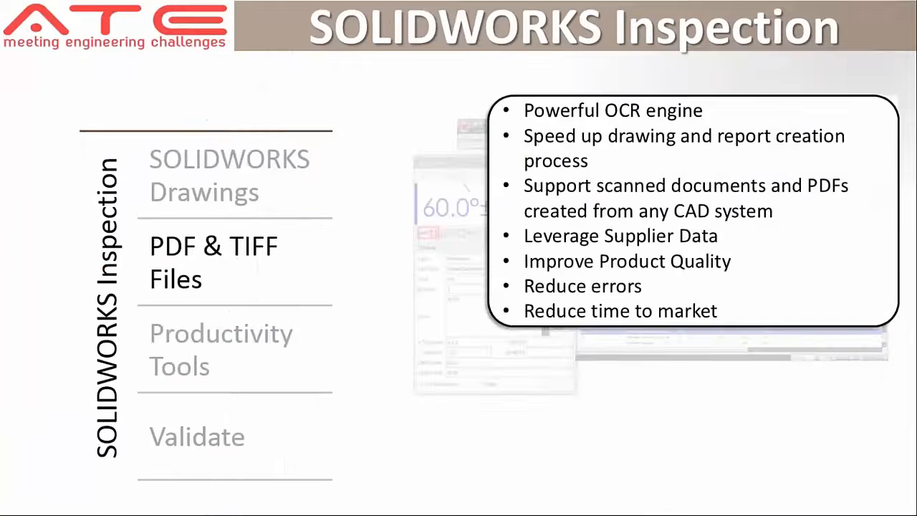
pyautogui.press('Right')
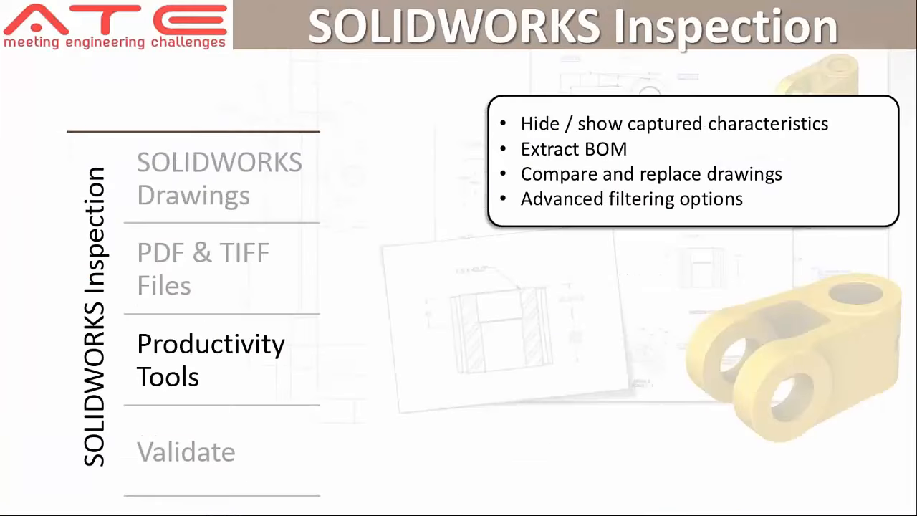